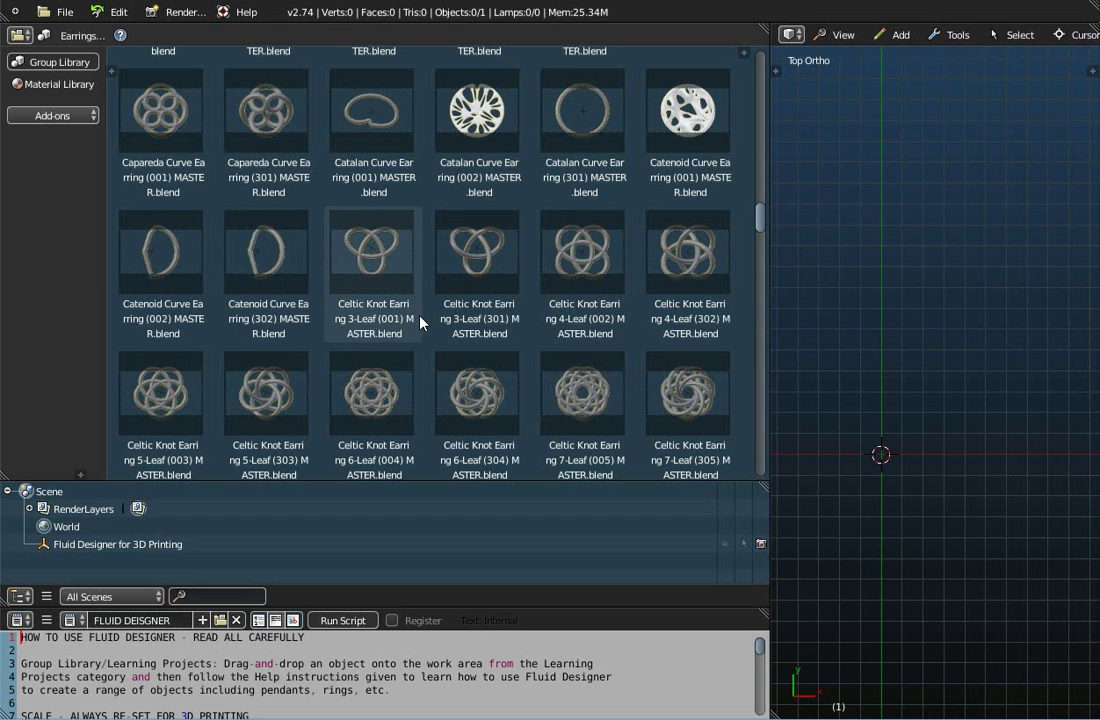
Step: Compare the Celtic Knot Earring 3-Leaf (001) and 3-Leaf (301) models in the earrings library
{"action": "left_click", "coordinate": [476, 251]}
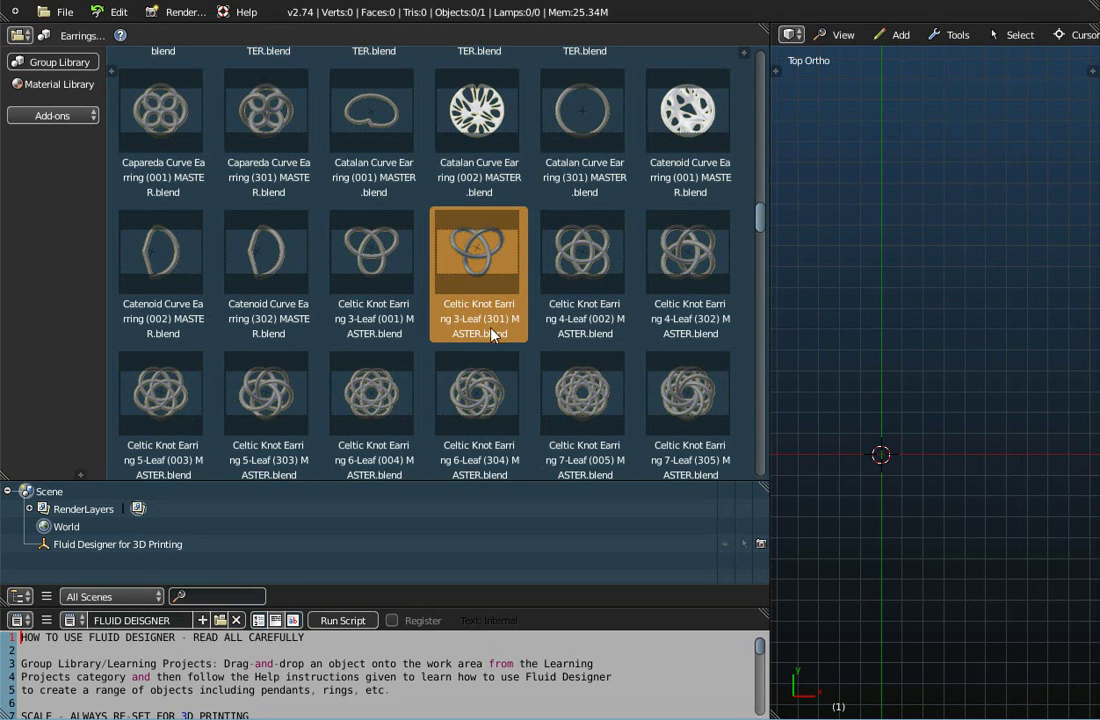
{"action": "left_click", "coordinate": [390, 254]}
{"action": "left_click", "coordinate": [500, 256]}
{"action": "left_click", "coordinate": [395, 245]}
{"action": "left_click", "coordinate": [485, 248]}
{"action": "left_click", "coordinate": [367, 266]}
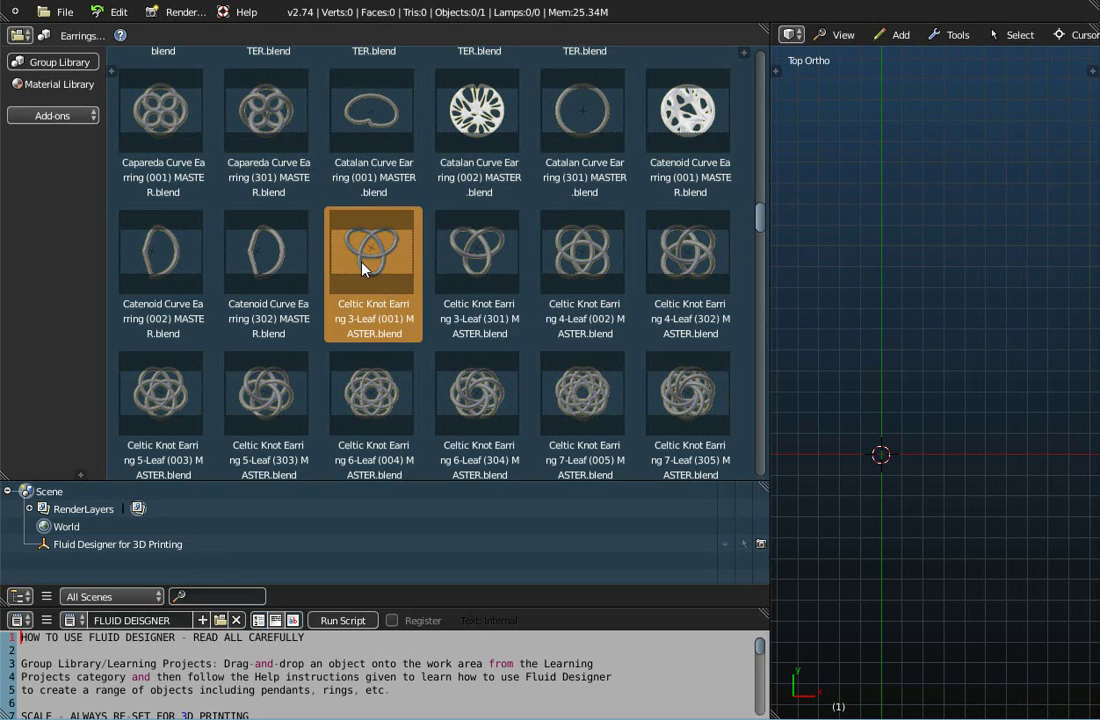
{"action": "left_click", "coordinate": [490, 242]}
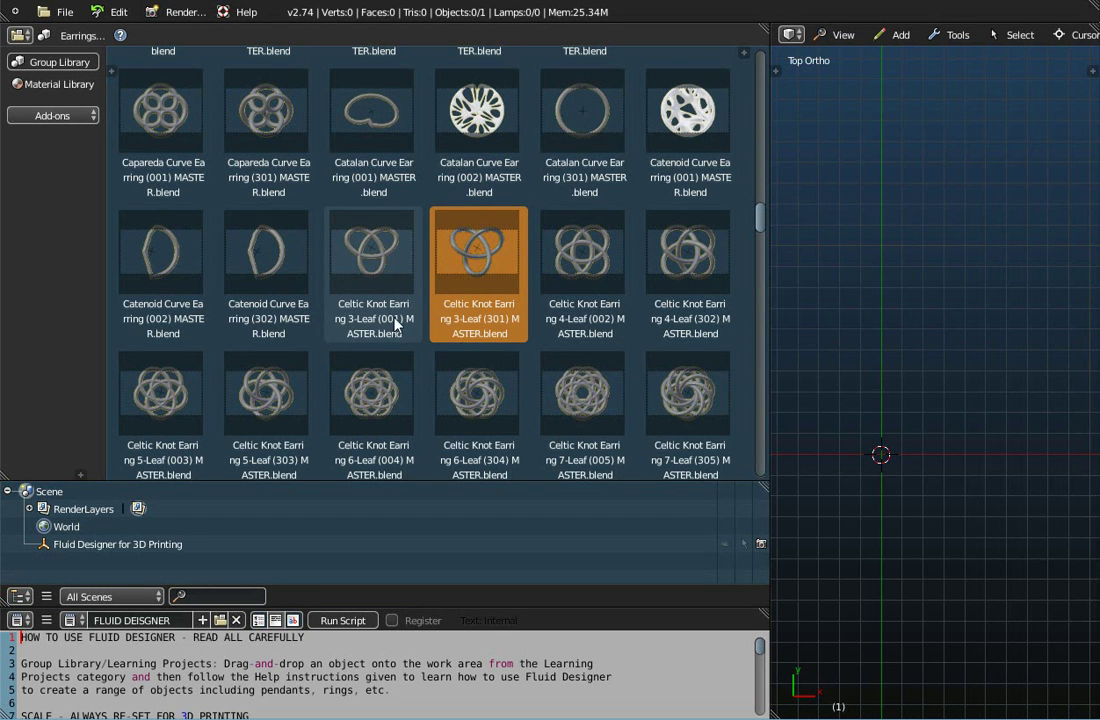
Step: Load the Celtic Knot Earring 3-Leaf (001) model into the work area and inspect its overlaps at an angle
{"action": "left_click_drag", "start_coordinate": [371, 260], "coordinate": [825, 336]}
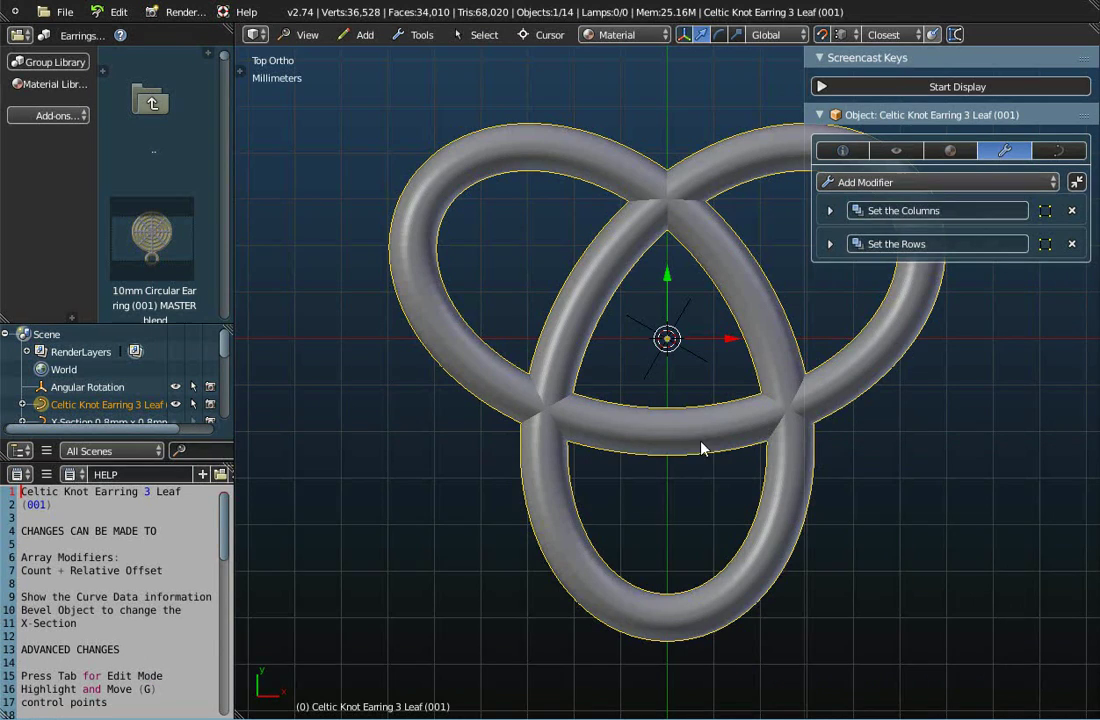
{"action": "scroll", "coordinate": [695, 450], "scroll_direction": "up", "scroll_amount": 2}
{"action": "middle_click_drag", "start_coordinate": [709, 401], "coordinate": [728, 328]}
{"action": "scroll", "coordinate": [725, 320], "scroll_direction": "down", "scroll_amount": 2}
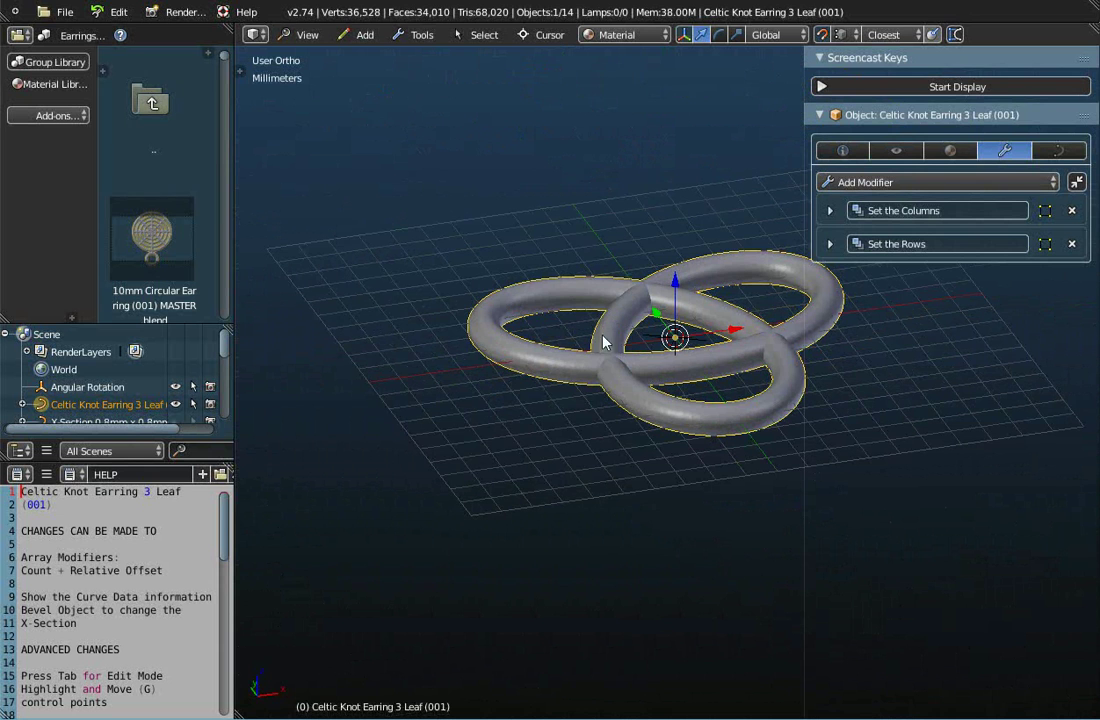
Step: Start a new file and load the Celtic Knot Earring 3-Leaf (301) model from the earrings library into the work area
{"action": "left_click", "coordinate": [64, 11]}
{"action": "left_click", "coordinate": [69, 44]}
{"action": "left_click", "coordinate": [69, 47]}
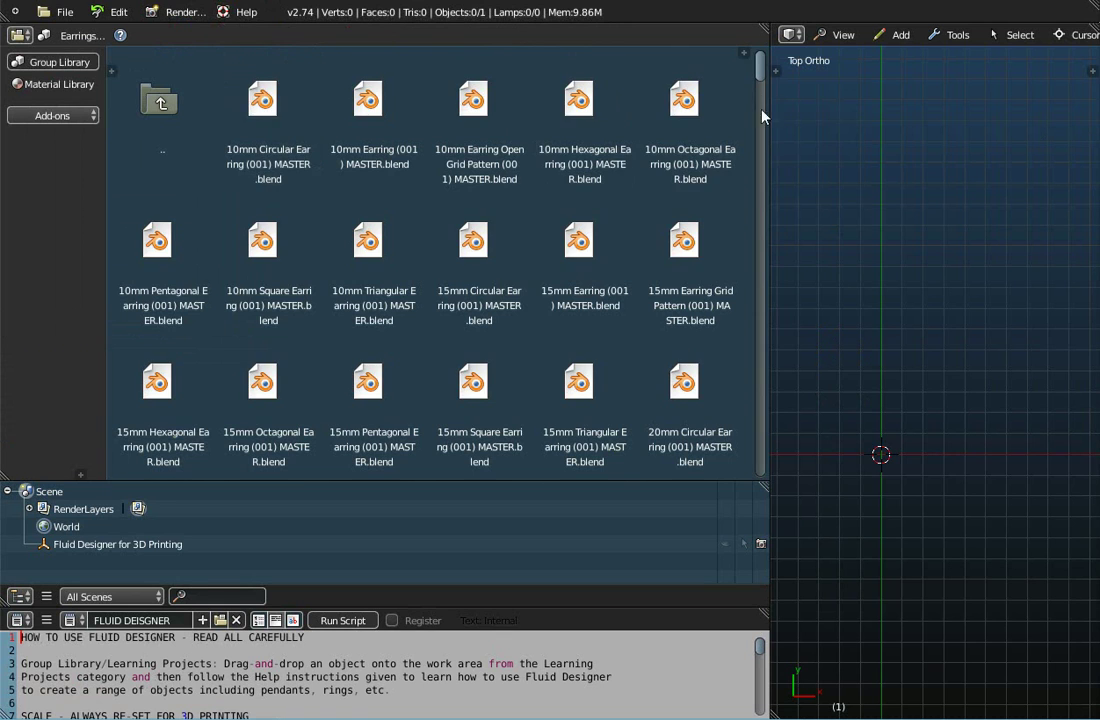
{"action": "scroll", "coordinate": [740, 180], "scroll_direction": "down", "scroll_amount": 10}
{"action": "scroll", "coordinate": [762, 192], "scroll_direction": "down", "scroll_amount": 10}
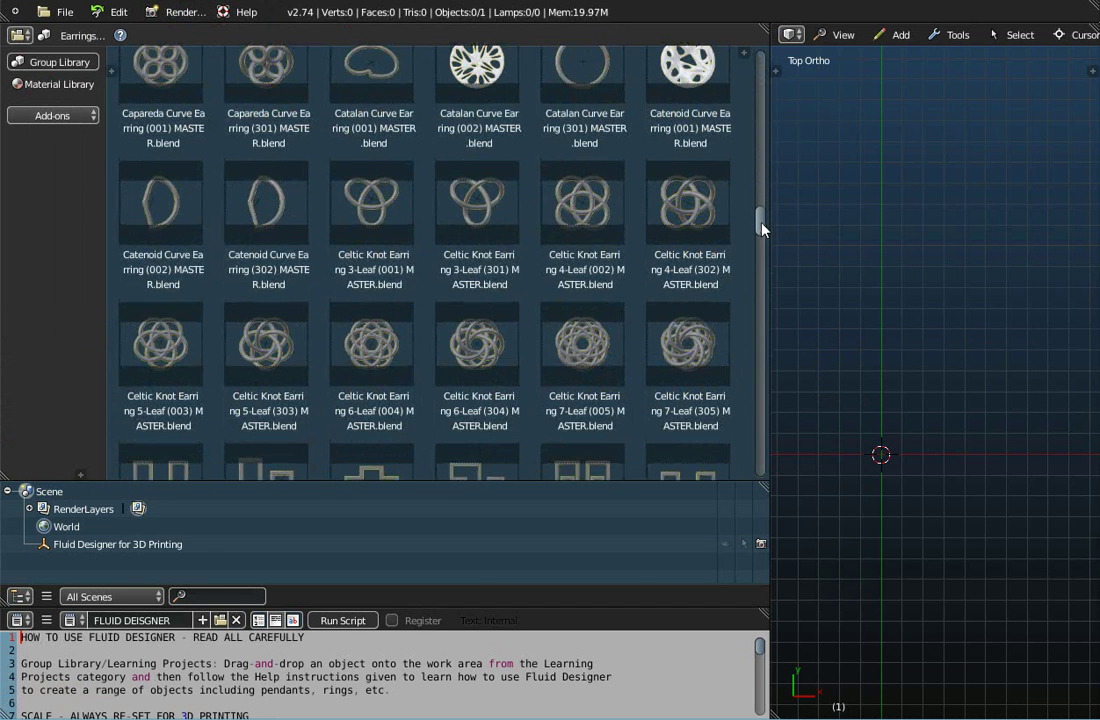
{"action": "left_click", "coordinate": [371, 204]}
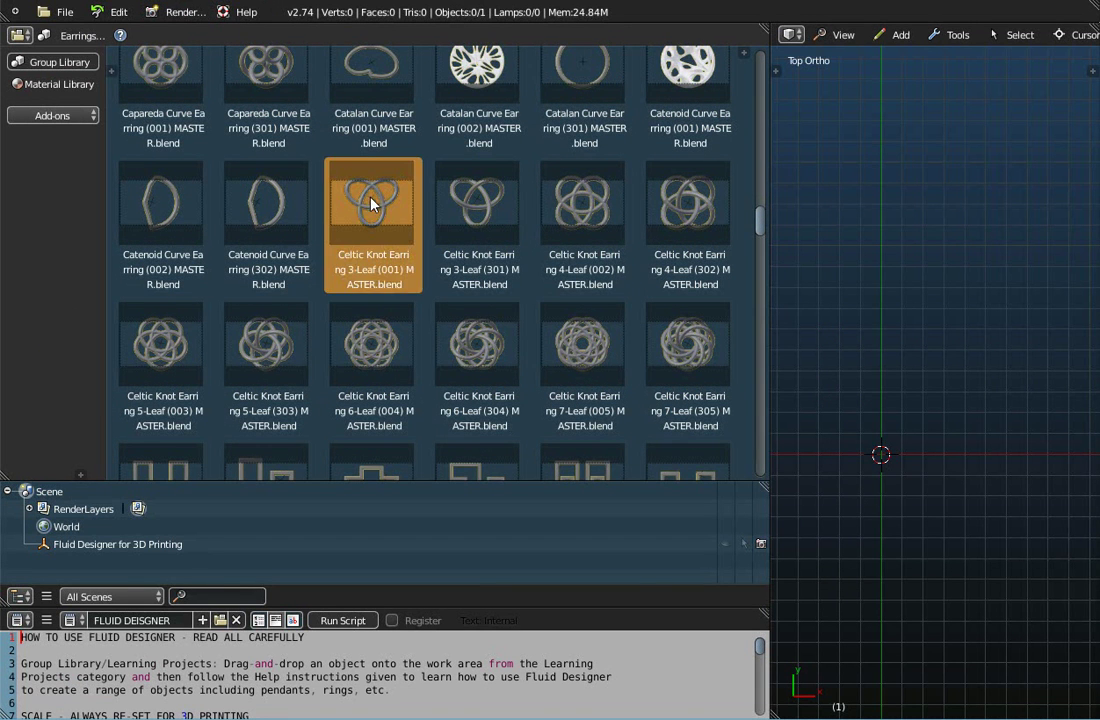
{"action": "left_click", "coordinate": [489, 212]}
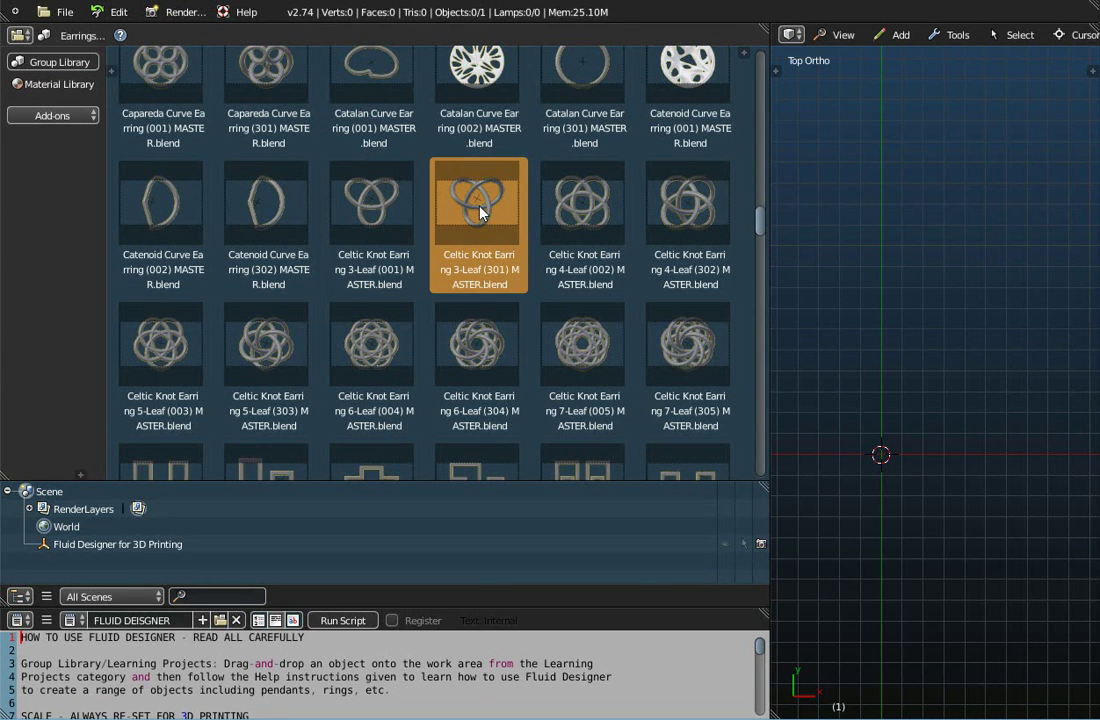
{"action": "left_click_drag", "start_coordinate": [480, 212], "coordinate": [866, 244]}
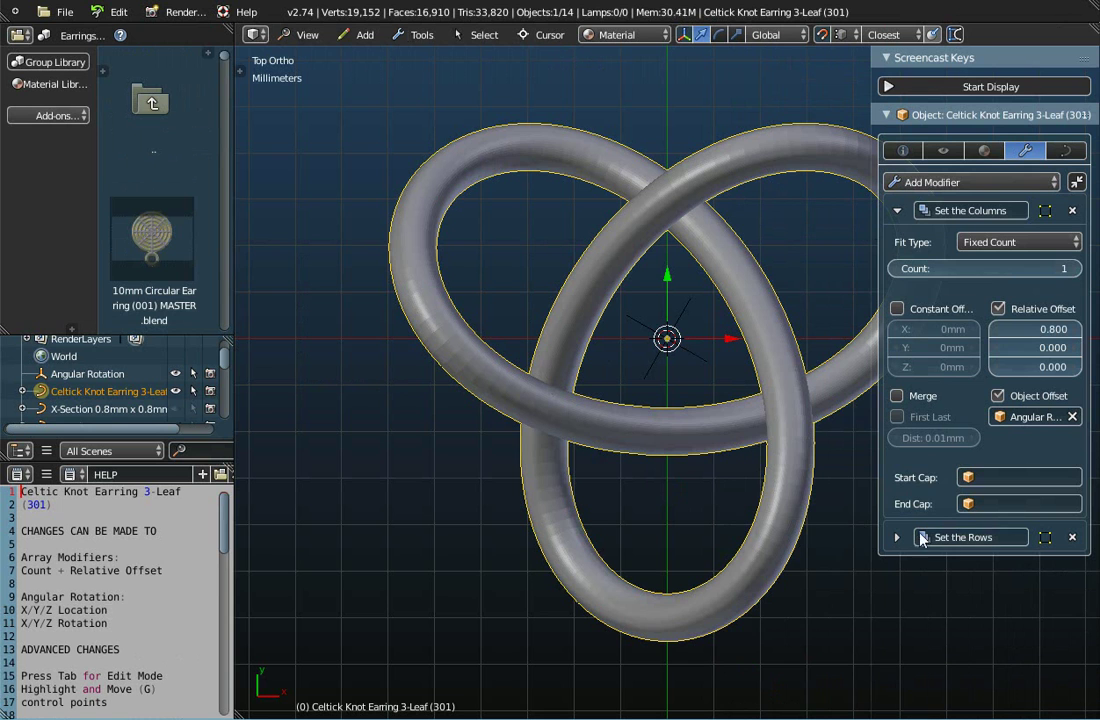
Step: Inspect the 3-Leaf (301) knot's crossings in 3D, then return to the top view
{"action": "left_click", "coordinate": [966, 59]}
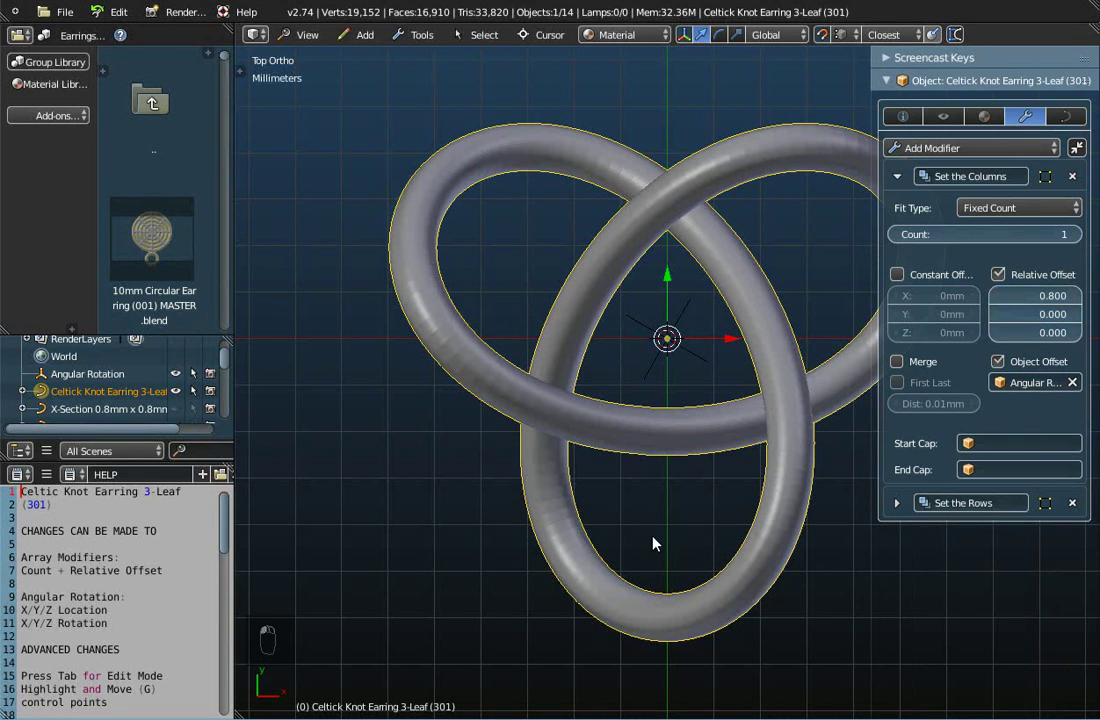
{"action": "middle_click_drag", "start_coordinate": [656, 537], "coordinate": [529, 351]}
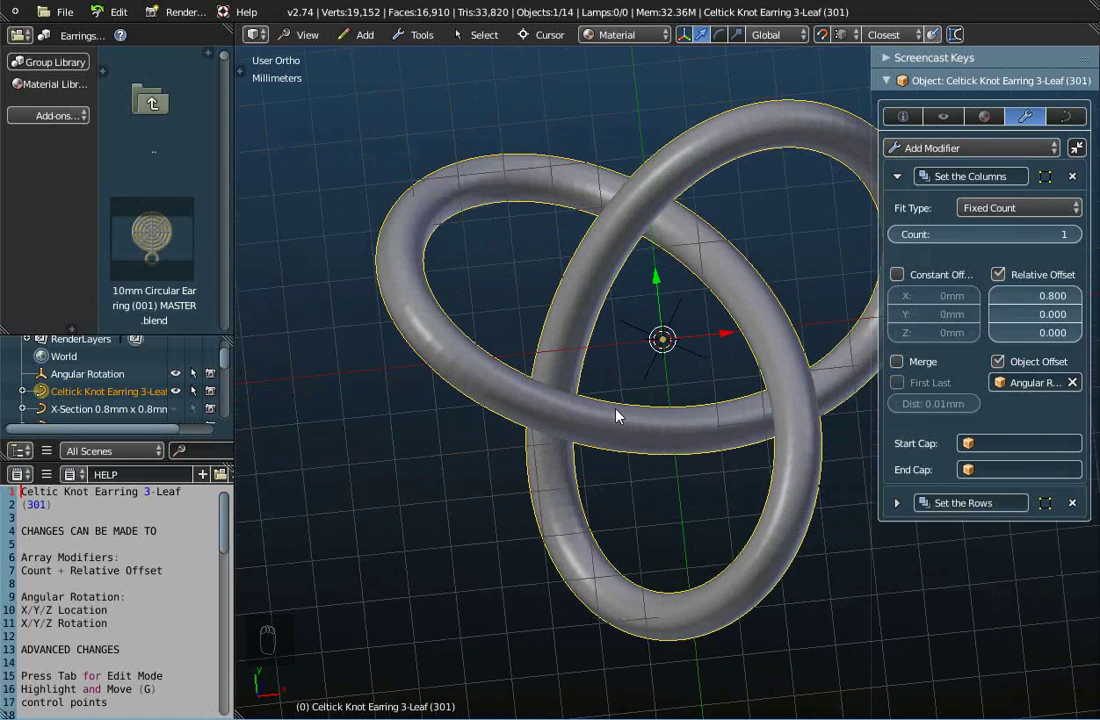
{"action": "left_click", "coordinate": [309, 36]}
{"action": "left_click", "coordinate": [307, 117]}
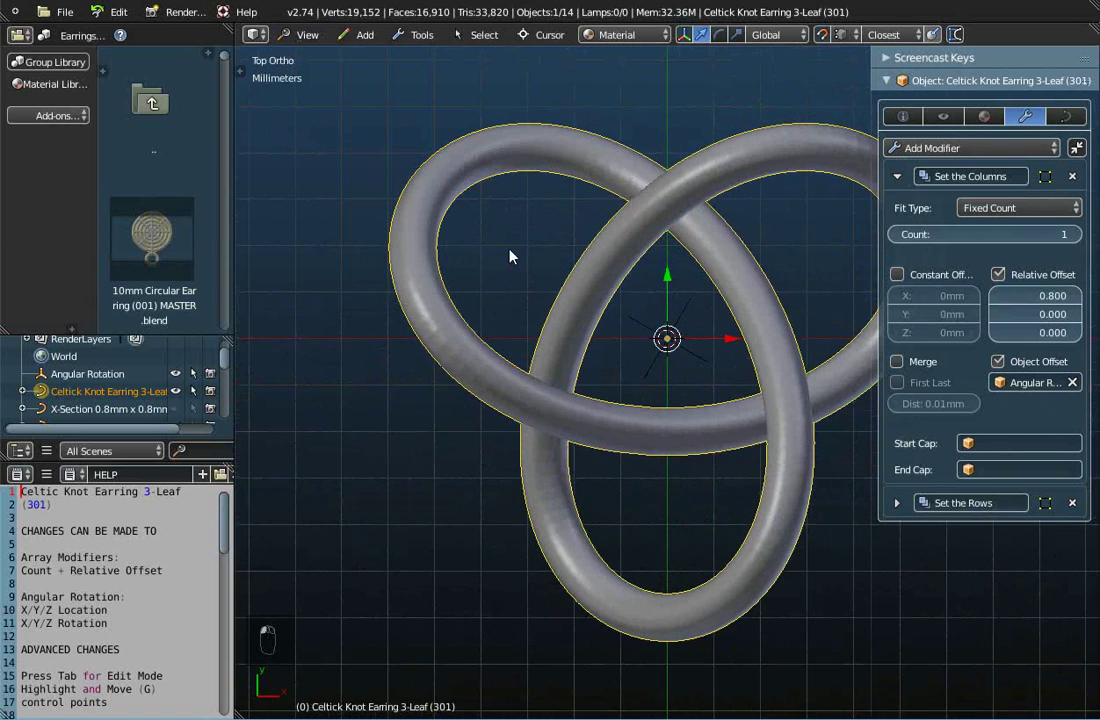
{"action": "scroll", "coordinate": [655, 373], "scroll_direction": "down", "scroll_amount": 3}
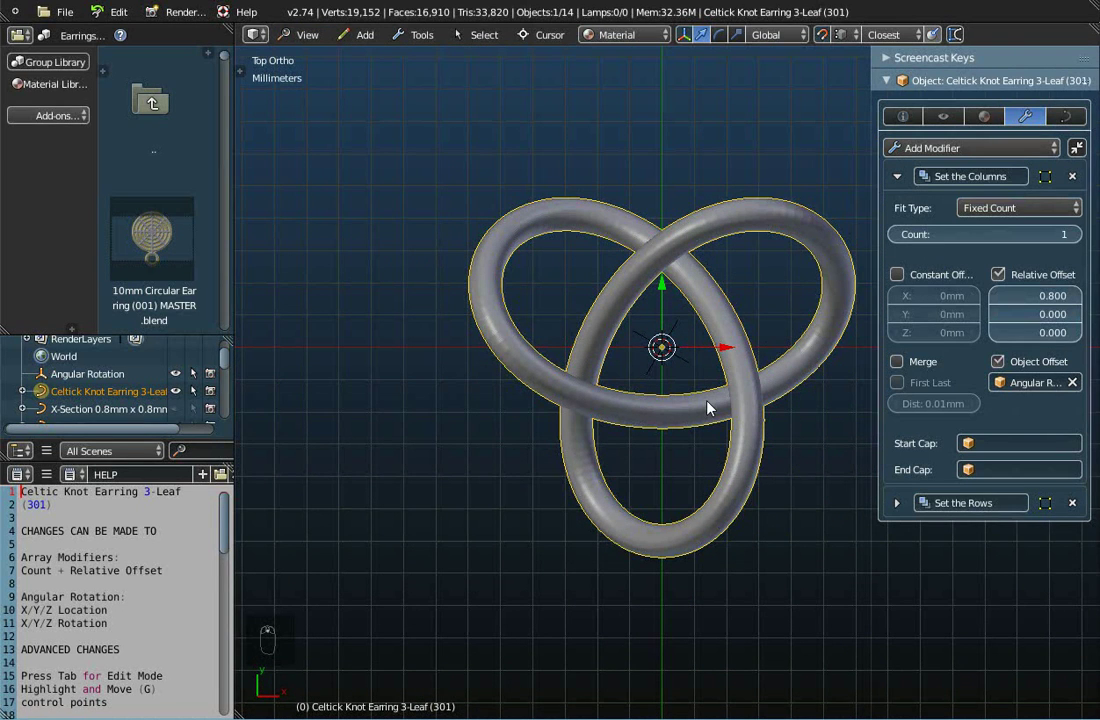
Step: Check the 3-Leaf (301) earring's overall dimensions and height in 3D, finishing in the top view
{"action": "left_click", "coordinate": [904, 117]}
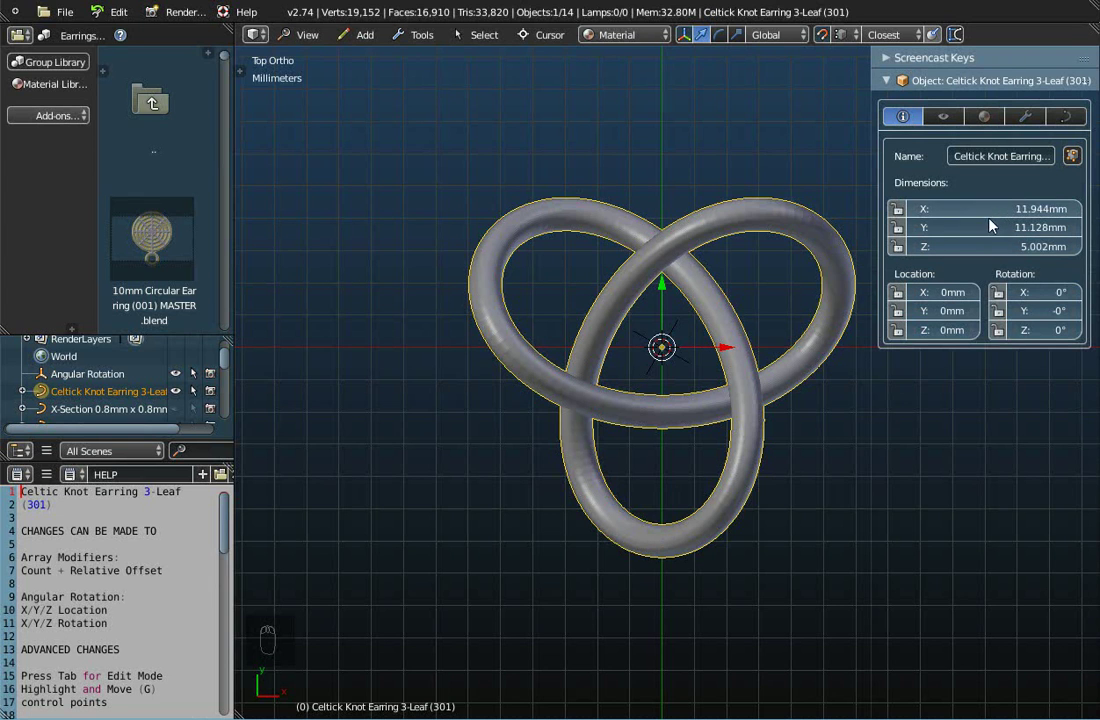
{"action": "middle_click_drag", "start_coordinate": [673, 575], "coordinate": [708, 390]}
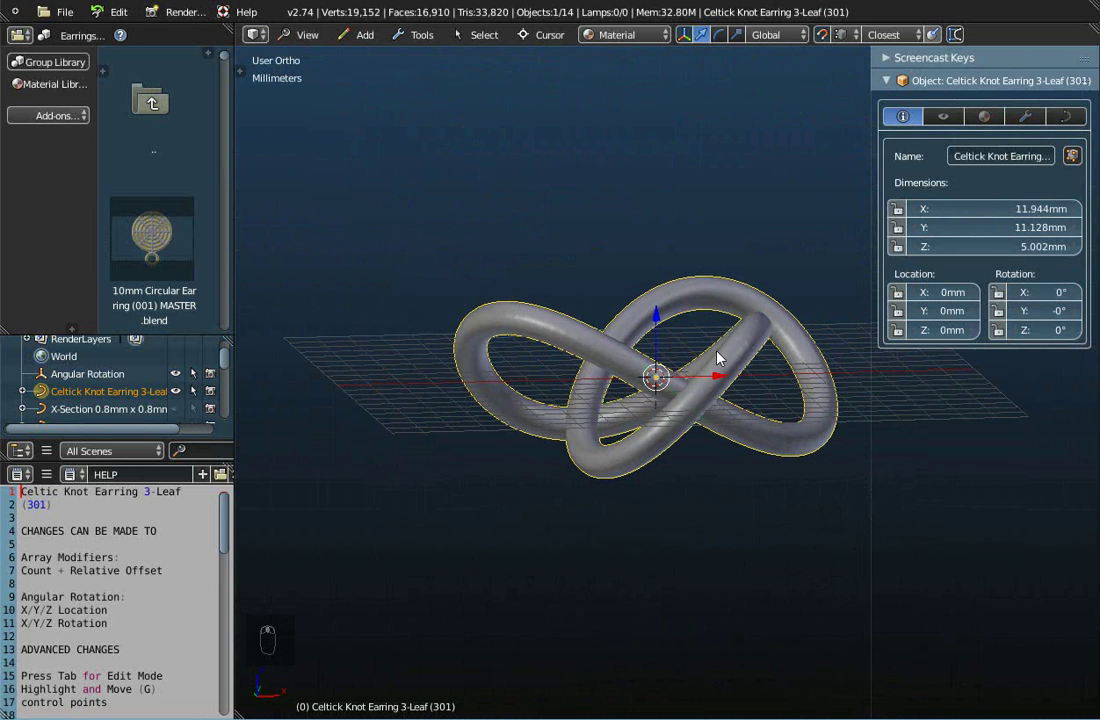
{"action": "left_click", "coordinate": [302, 34]}
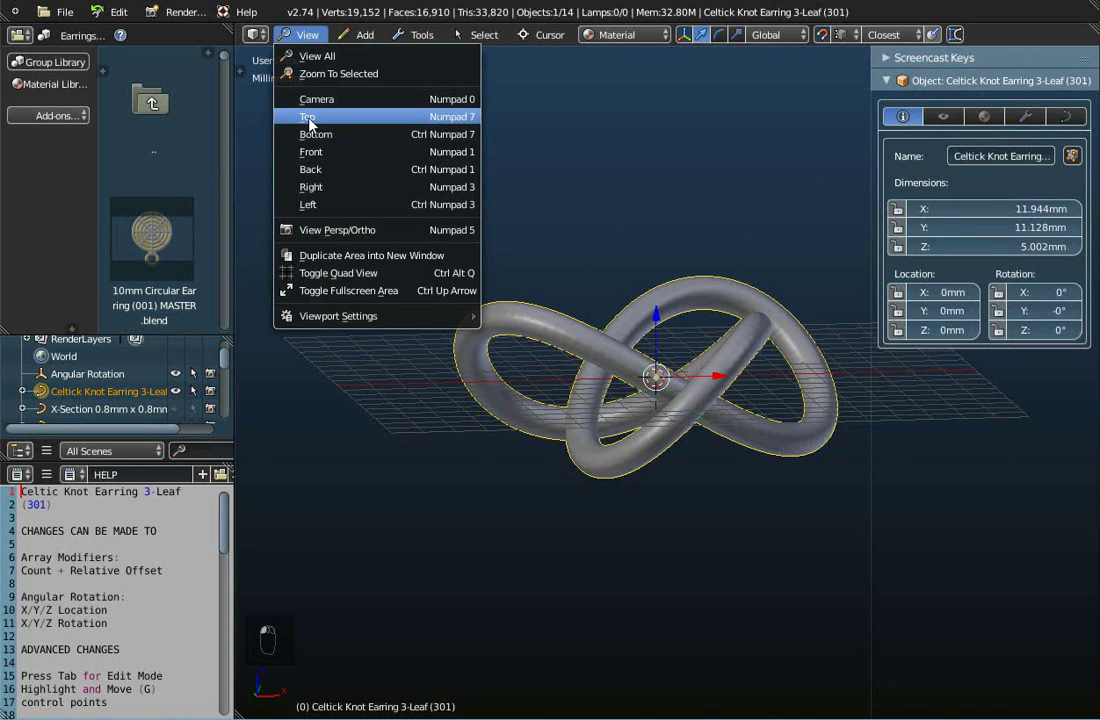
{"action": "left_click", "coordinate": [310, 119]}
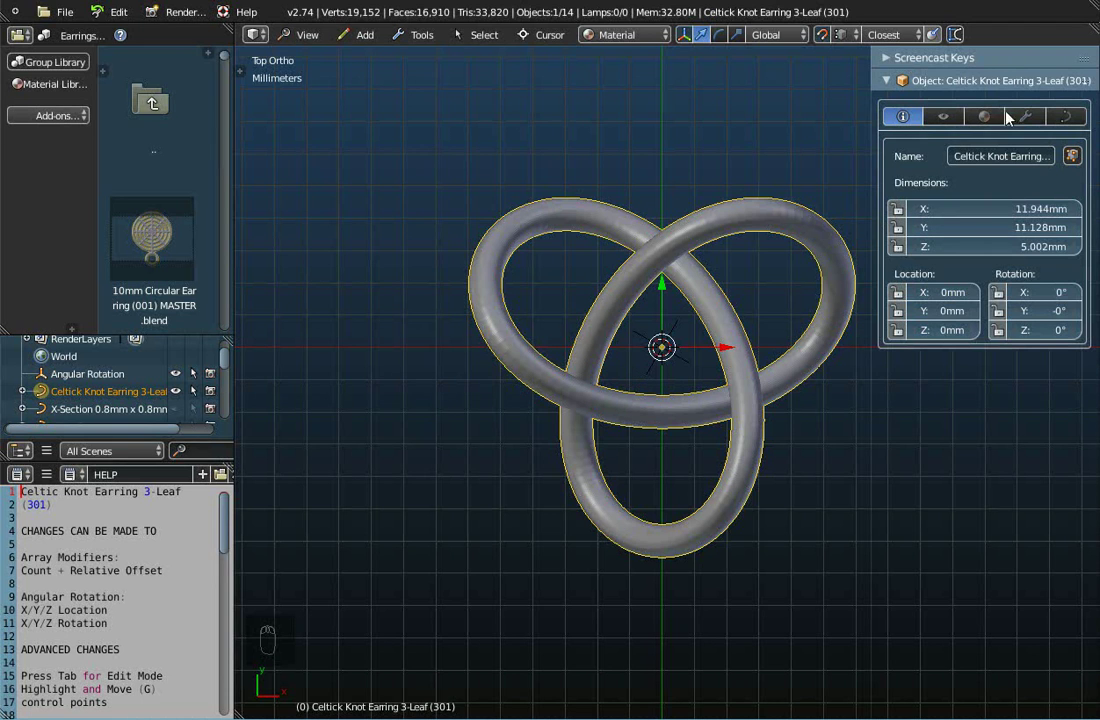
Step: Change the knot curve's bevel object to X-Section 1mm x 1mm and inspect the profile in 3D
{"action": "left_click", "coordinate": [1066, 117]}
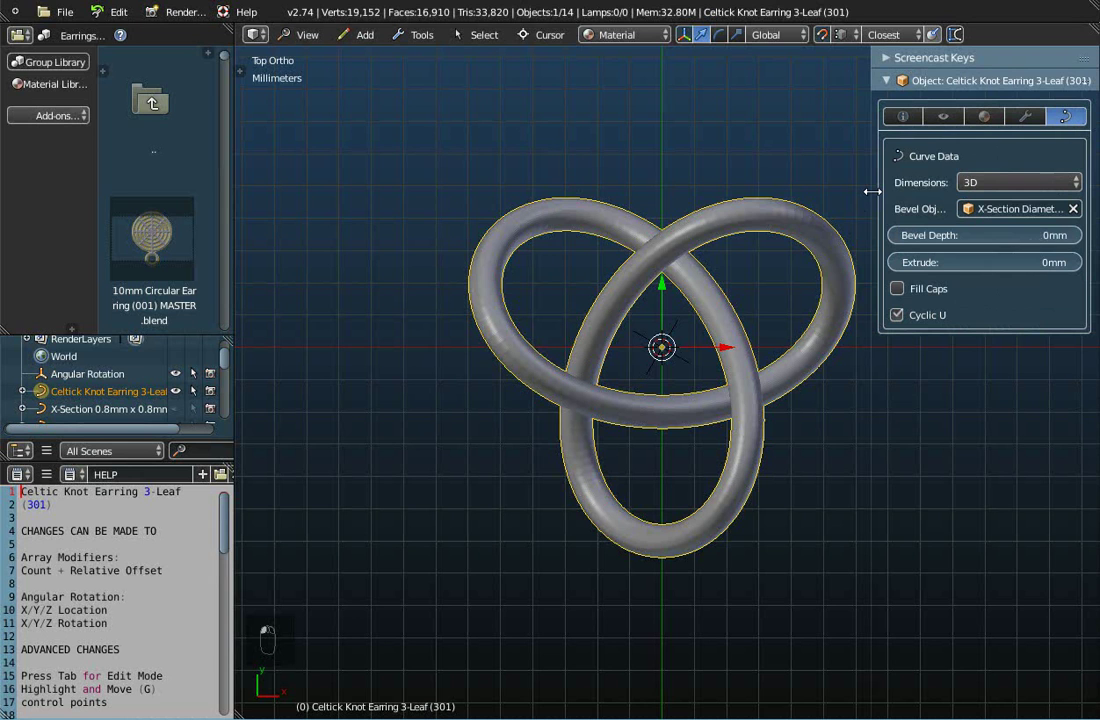
{"action": "left_click_drag", "start_coordinate": [872, 191], "coordinate": [781, 190]}
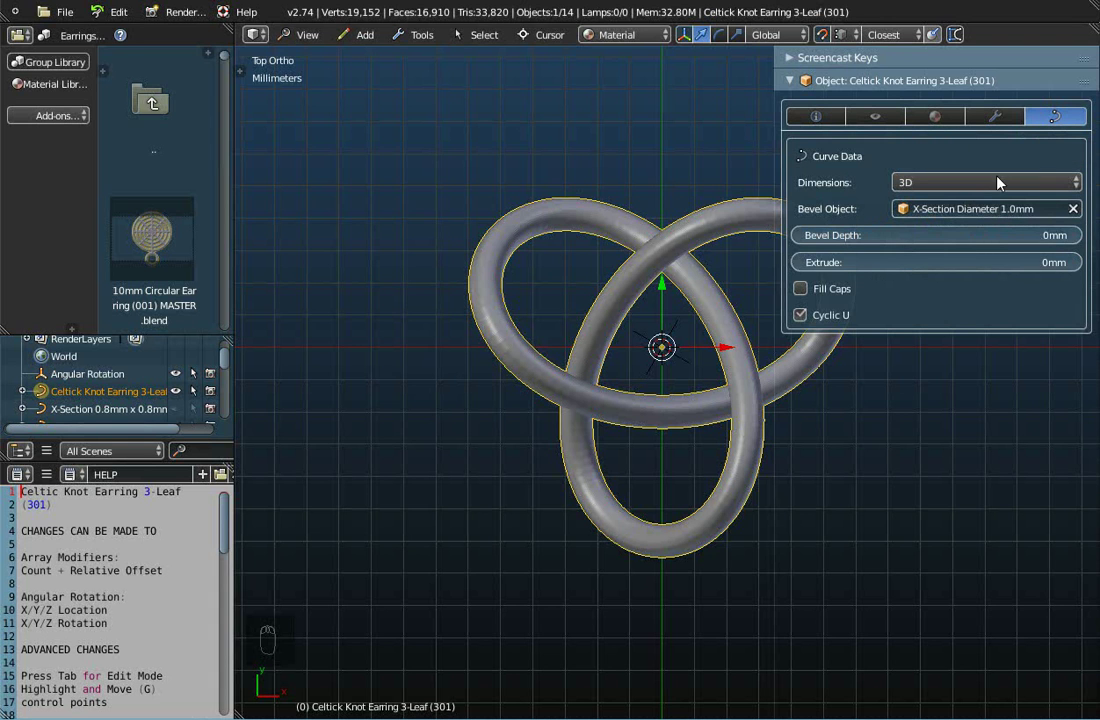
{"action": "left_click", "coordinate": [975, 209]}
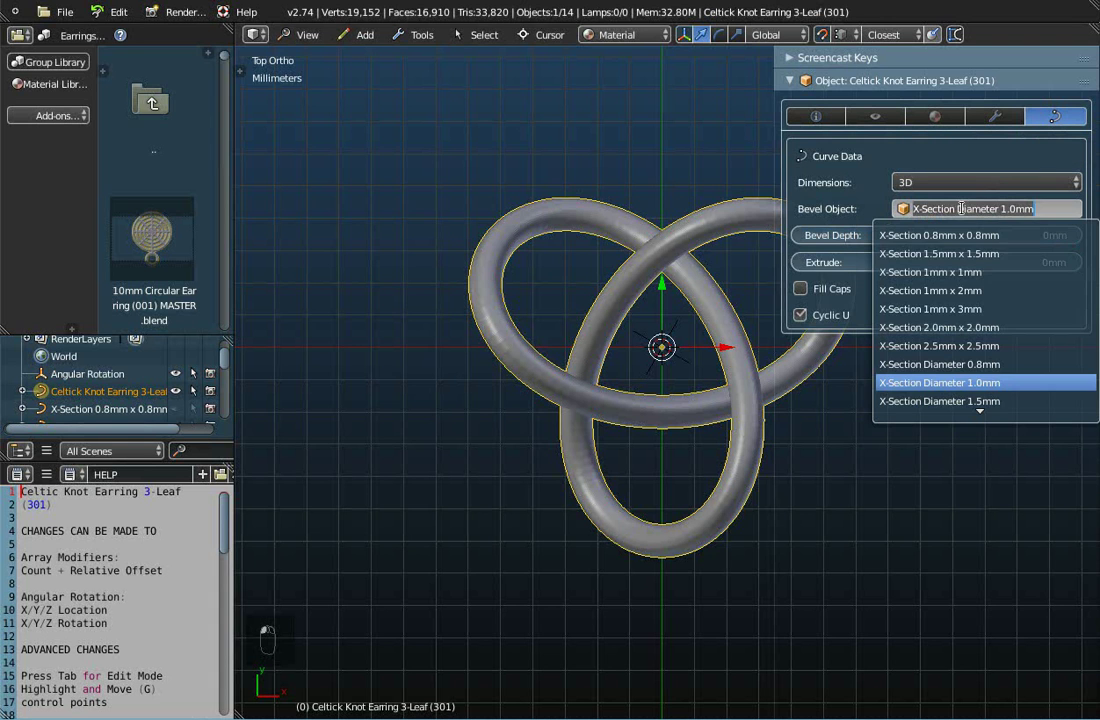
{"action": "left_click", "coordinate": [960, 272]}
{"action": "middle_click_drag", "start_coordinate": [683, 437], "coordinate": [709, 302]}
Step: Change the knot curve's bevel object to X-Section 1.5mm x 1.5mm and inspect the profile
{"action": "left_click", "coordinate": [955, 209]}
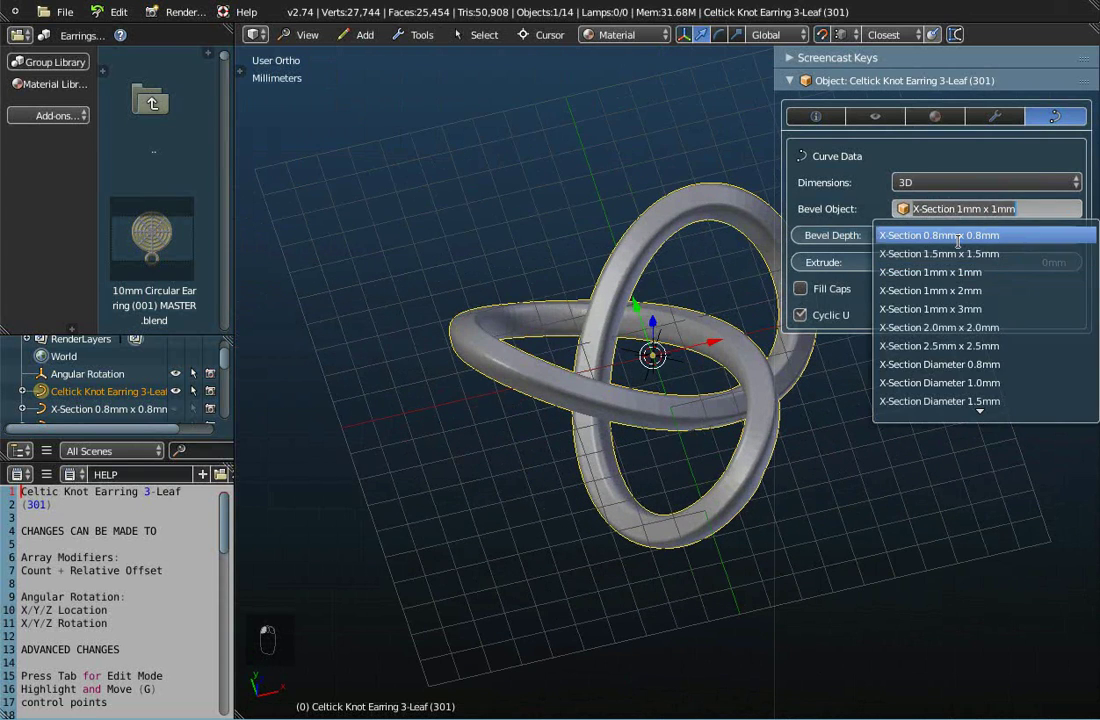
{"action": "left_click", "coordinate": [940, 254]}
{"action": "middle_click_drag", "start_coordinate": [655, 407], "coordinate": [633, 422]}
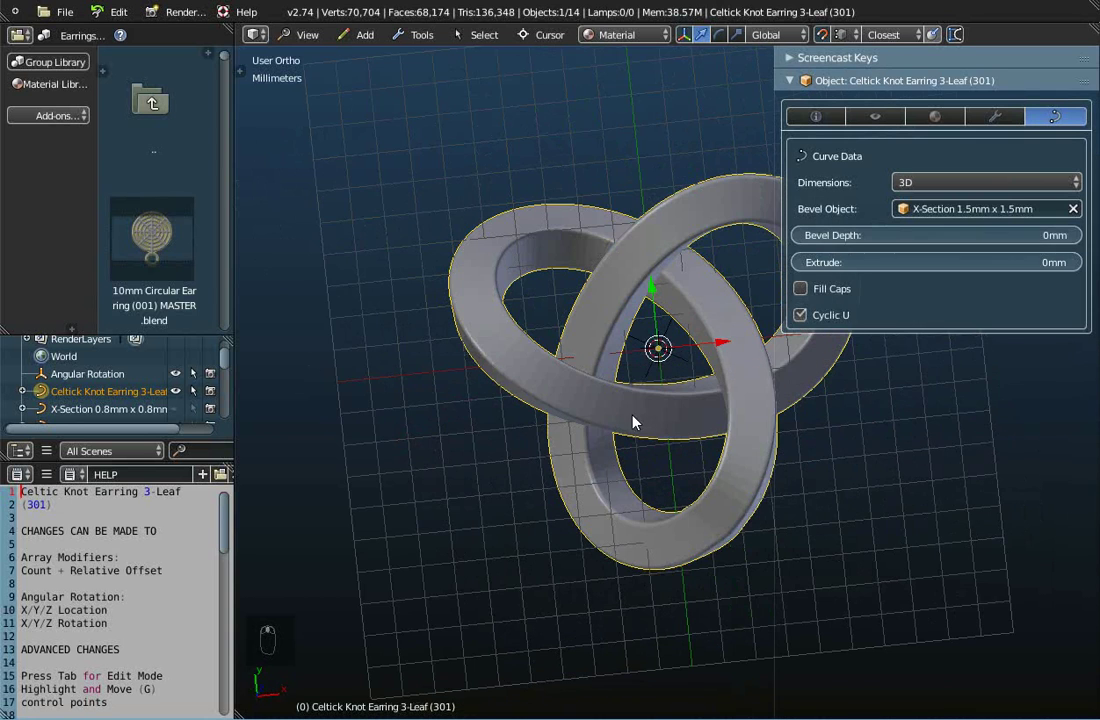
Step: Restore the knot's bevel object to X-Section Diameter 1.0mm and return to the top view
{"action": "left_click", "coordinate": [982, 208]}
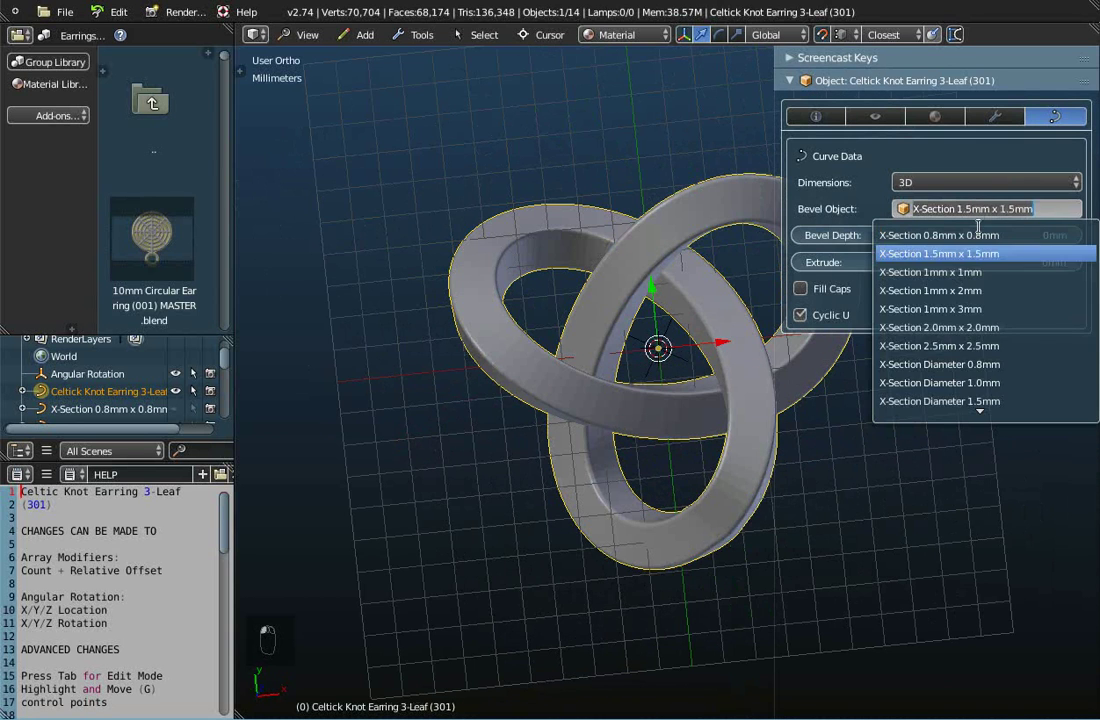
{"action": "left_click", "coordinate": [972, 383]}
{"action": "middle_click_drag", "start_coordinate": [567, 316], "coordinate": [636, 376]}
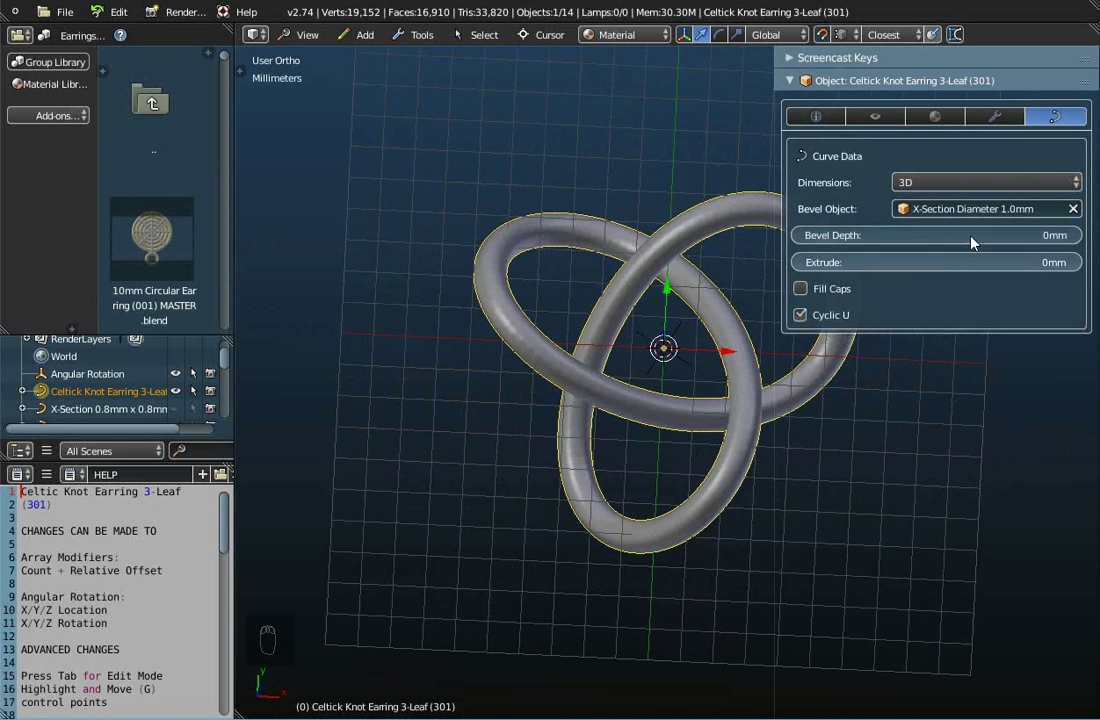
{"action": "left_click", "coordinate": [303, 35]}
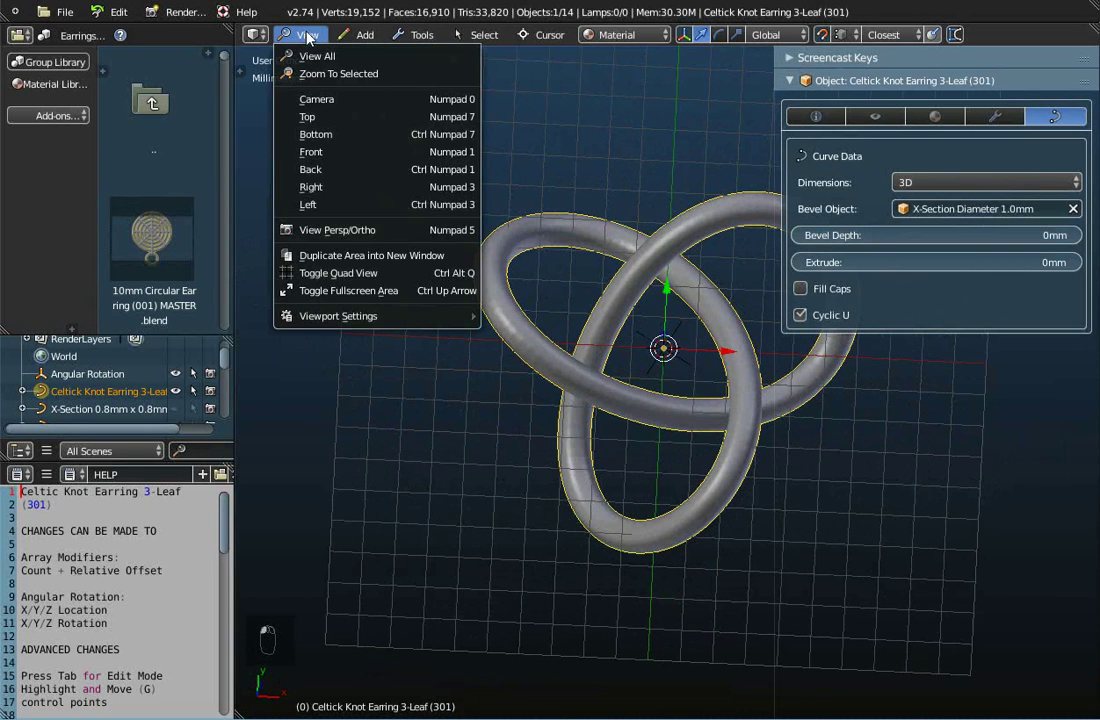
{"action": "left_click", "coordinate": [280, 137]}
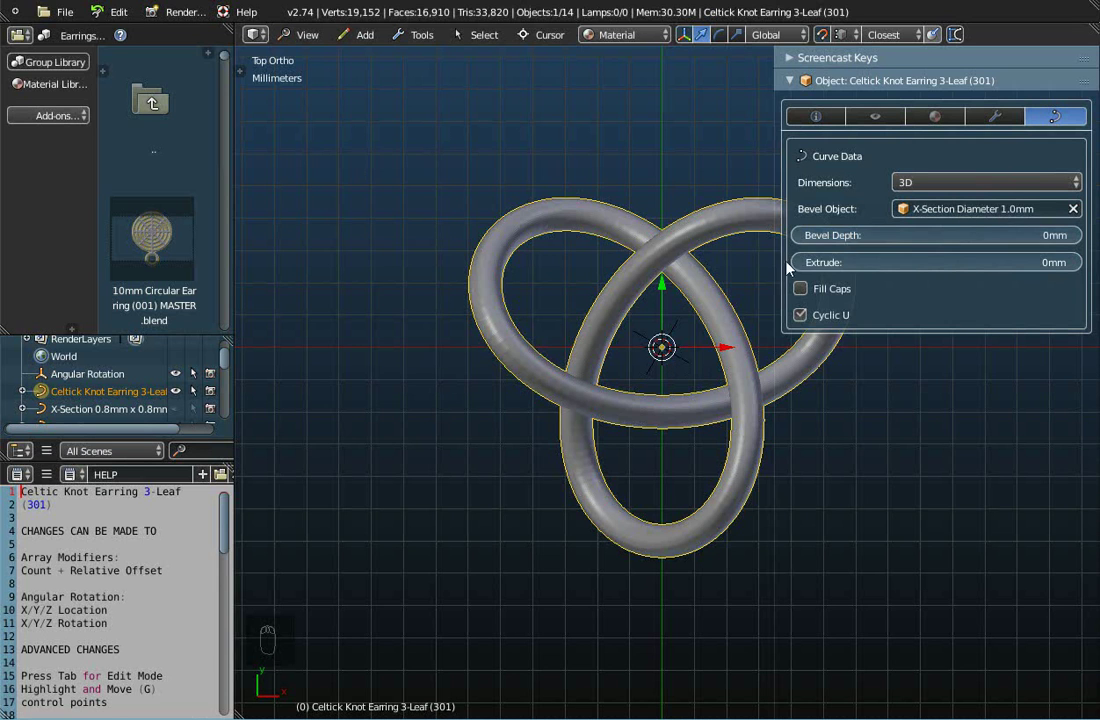
{"action": "left_click_drag", "start_coordinate": [773, 259], "coordinate": [830, 259]}
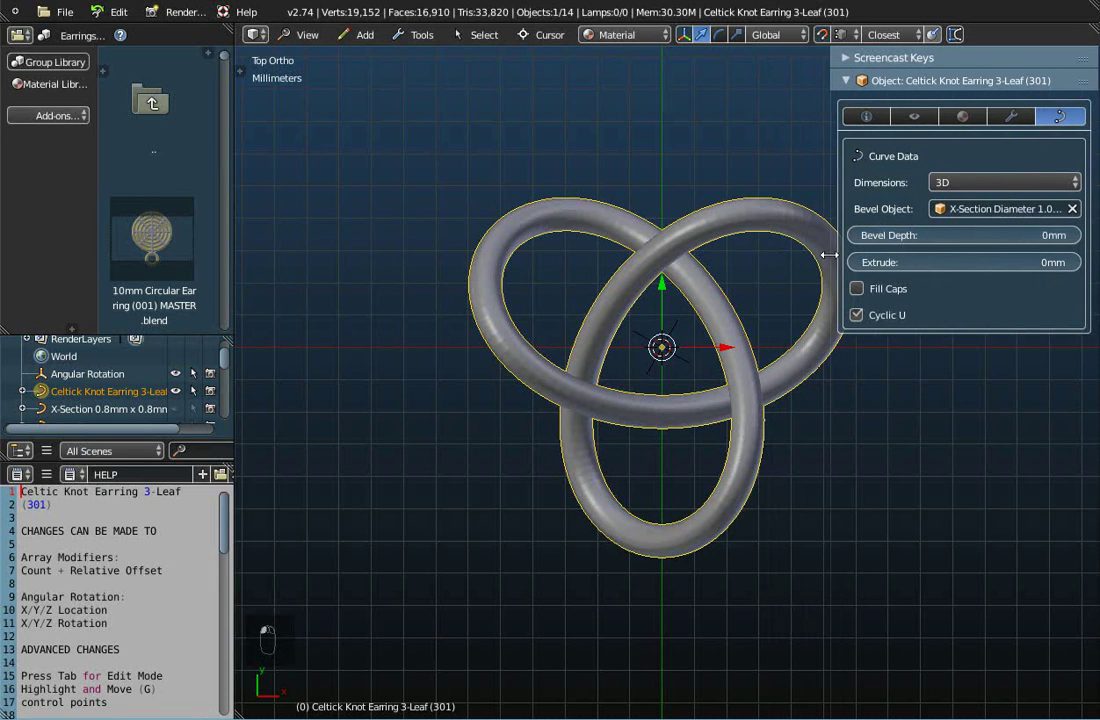
Step: Set the count of the Set the Columns array modifier to 6 to repeat the knot in a ring
{"action": "left_click", "coordinate": [1008, 119]}
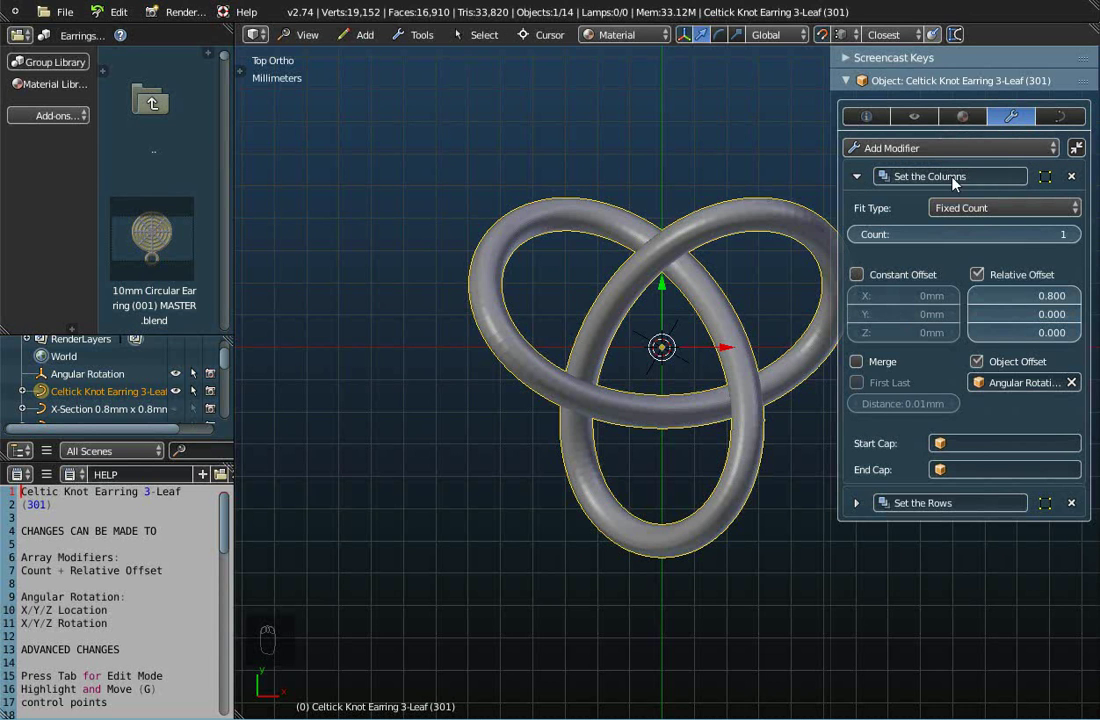
{"action": "scroll", "coordinate": [593, 389], "scroll_direction": "down", "scroll_amount": 5}
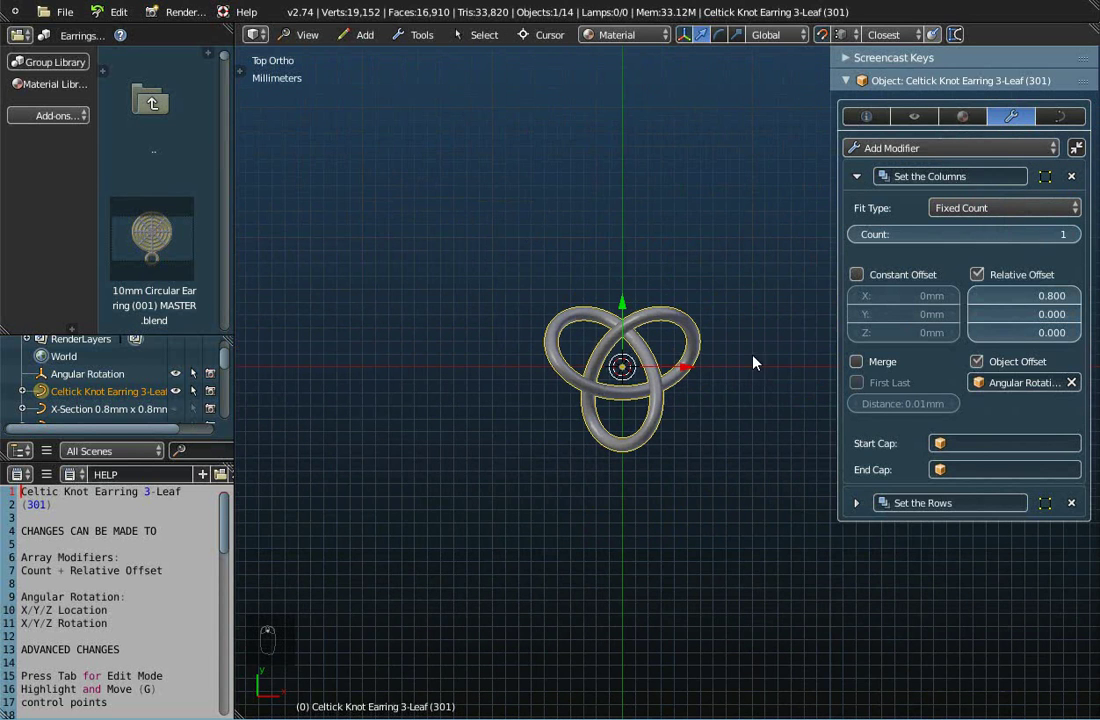
{"action": "left_click", "coordinate": [1075, 234]}
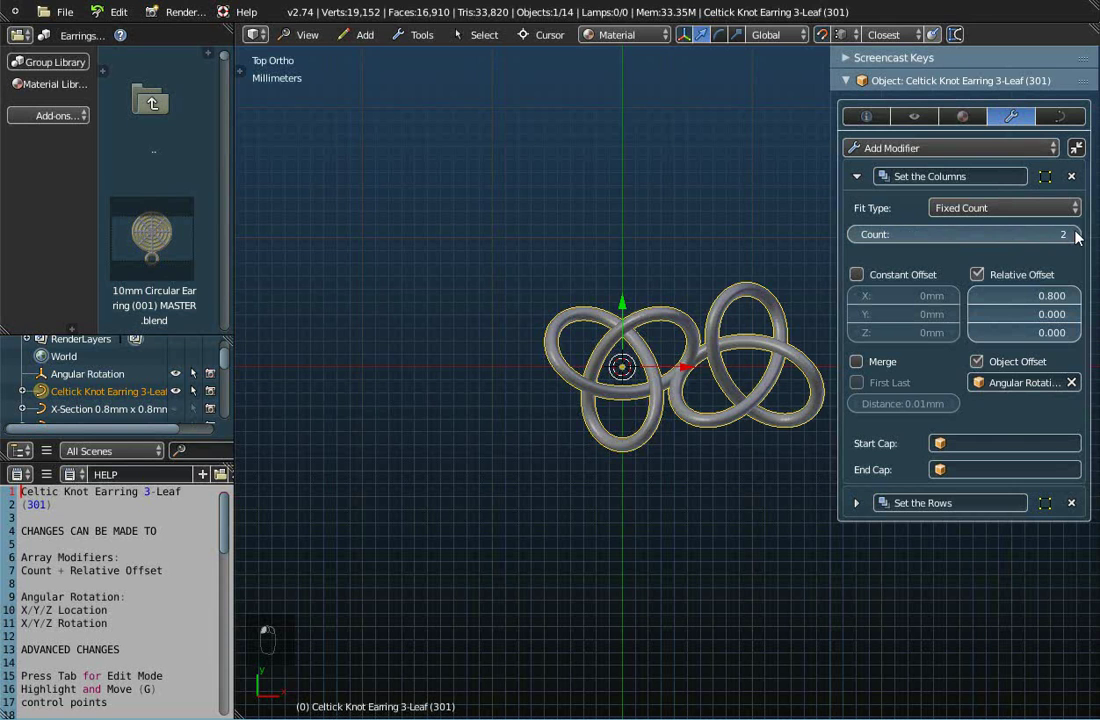
{"action": "left_click", "coordinate": [1075, 234]}
{"action": "left_click", "coordinate": [1075, 234]}
{"action": "left_click", "coordinate": [1075, 234]}
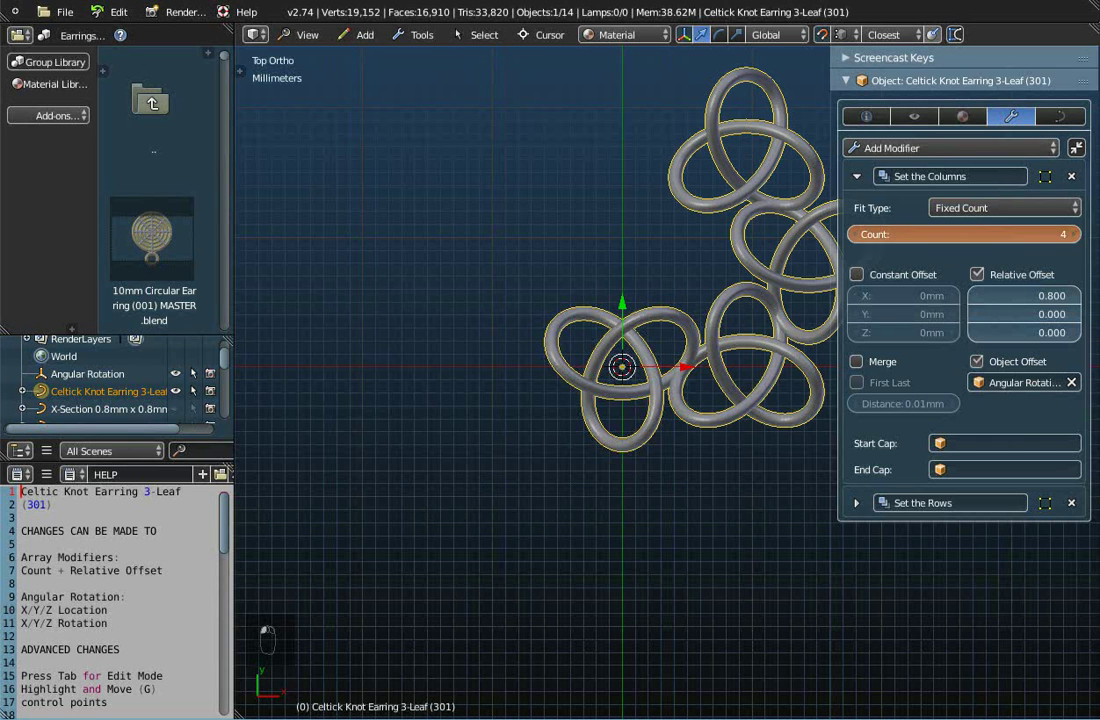
{"action": "left_click", "coordinate": [1075, 234]}
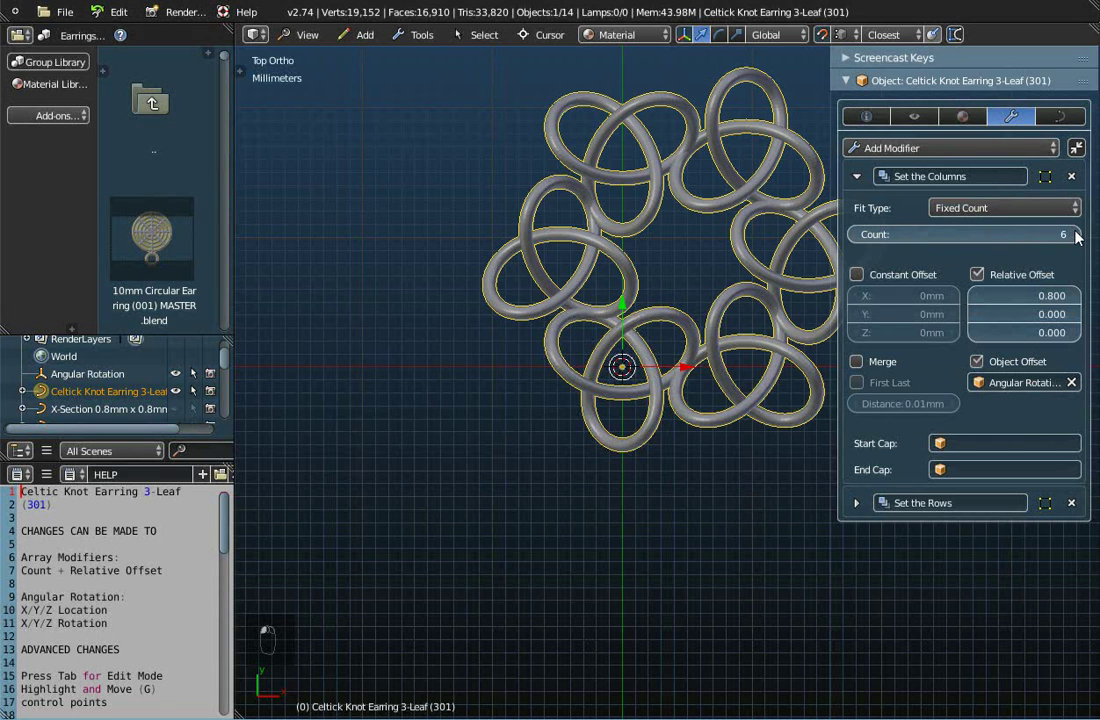
{"action": "scroll", "coordinate": [723, 342], "scroll_direction": "down", "scroll_amount": 2}
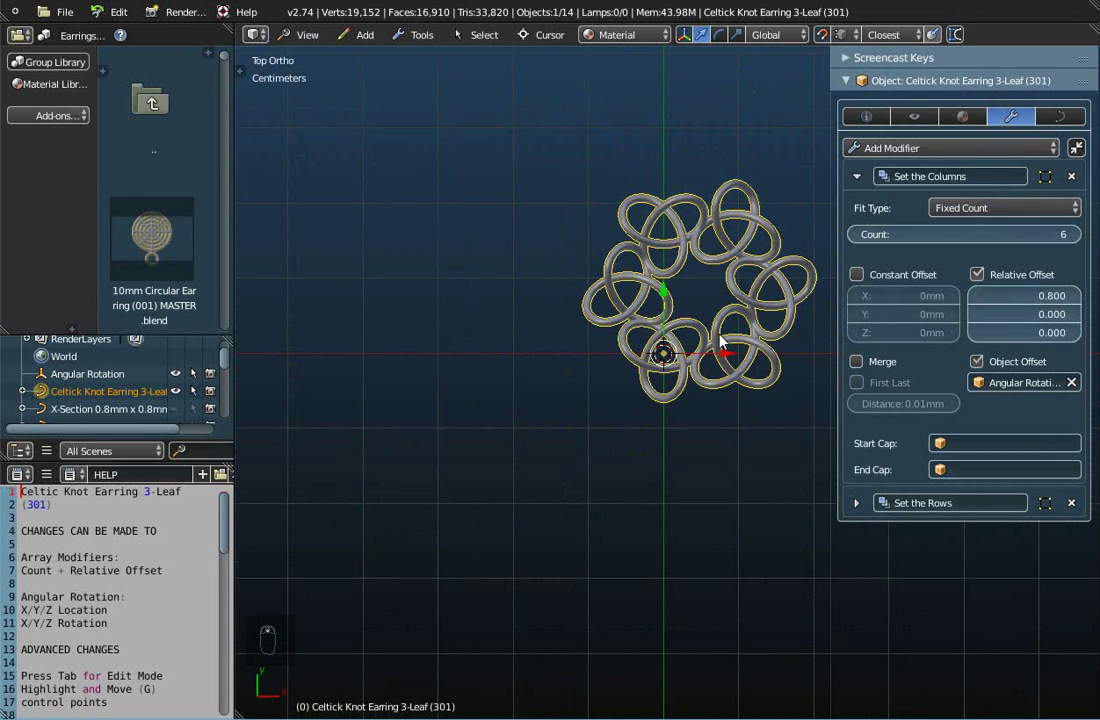
Step: Turn off the object offset in the Set the Columns array so the knots run in a straight row
{"action": "left_click", "coordinate": [978, 364]}
{"action": "scroll", "coordinate": [655, 449], "scroll_direction": "down", "scroll_amount": 3}
{"action": "scroll", "coordinate": [658, 455], "scroll_direction": "down", "scroll_amount": 1}
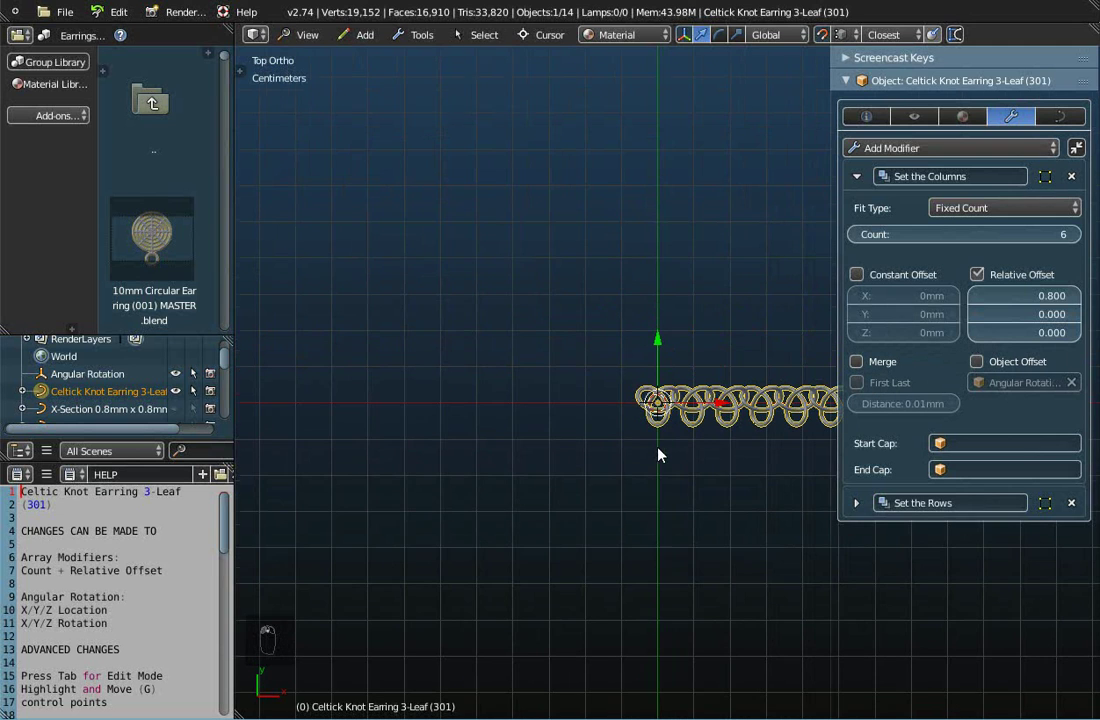
Step: Turn the object offset back on in the Set the Columns array and clear its offset object
{"action": "middle_click_drag", "start_coordinate": [752, 487], "coordinate": [599, 437], "text": "shift"}
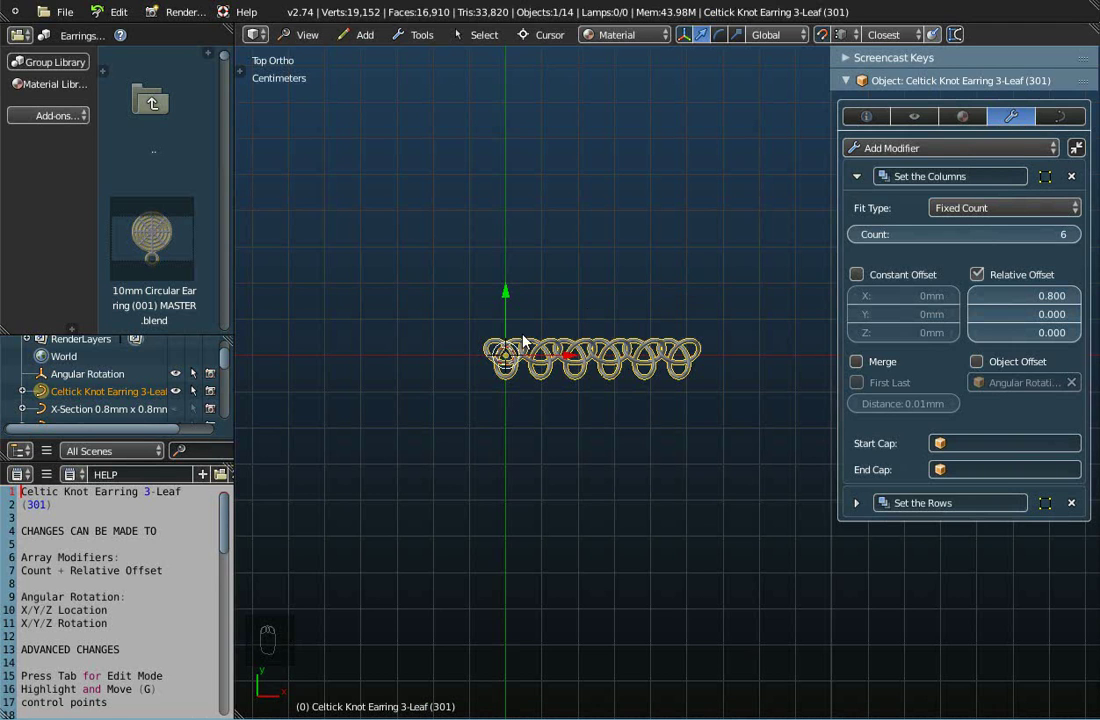
{"action": "left_click", "coordinate": [977, 363]}
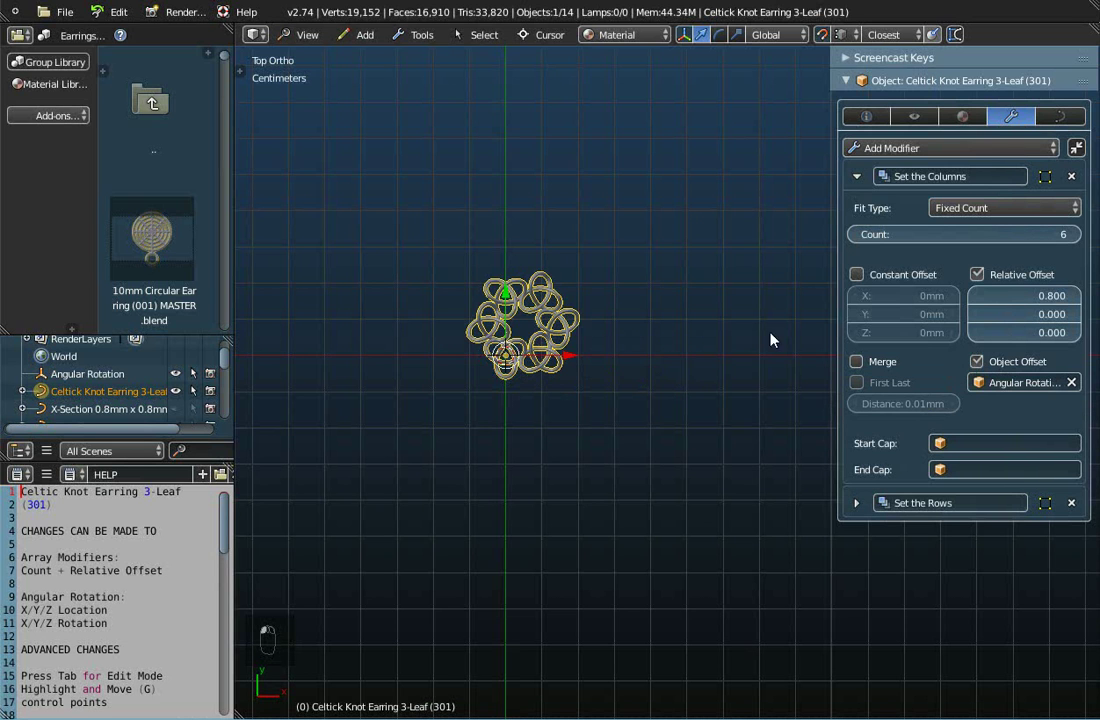
{"action": "scroll", "coordinate": [500, 328], "scroll_direction": "up", "scroll_amount": 4}
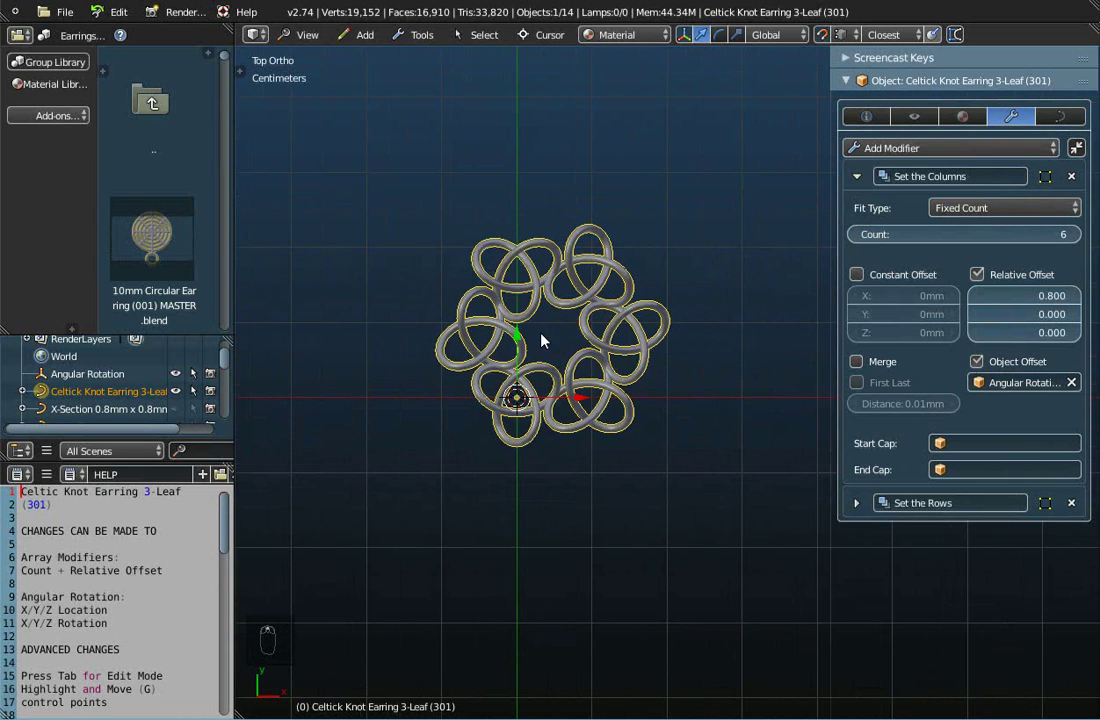
{"action": "left_click", "coordinate": [1072, 383]}
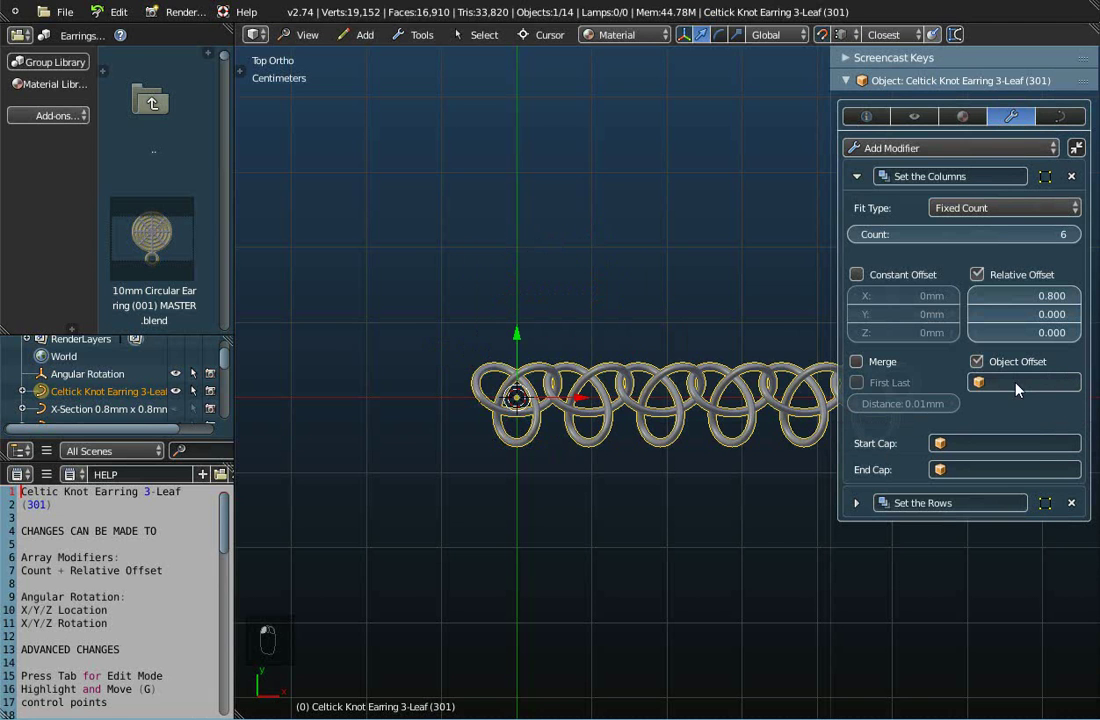
{"action": "scroll", "coordinate": [560, 420], "scroll_direction": "down", "scroll_amount": 3}
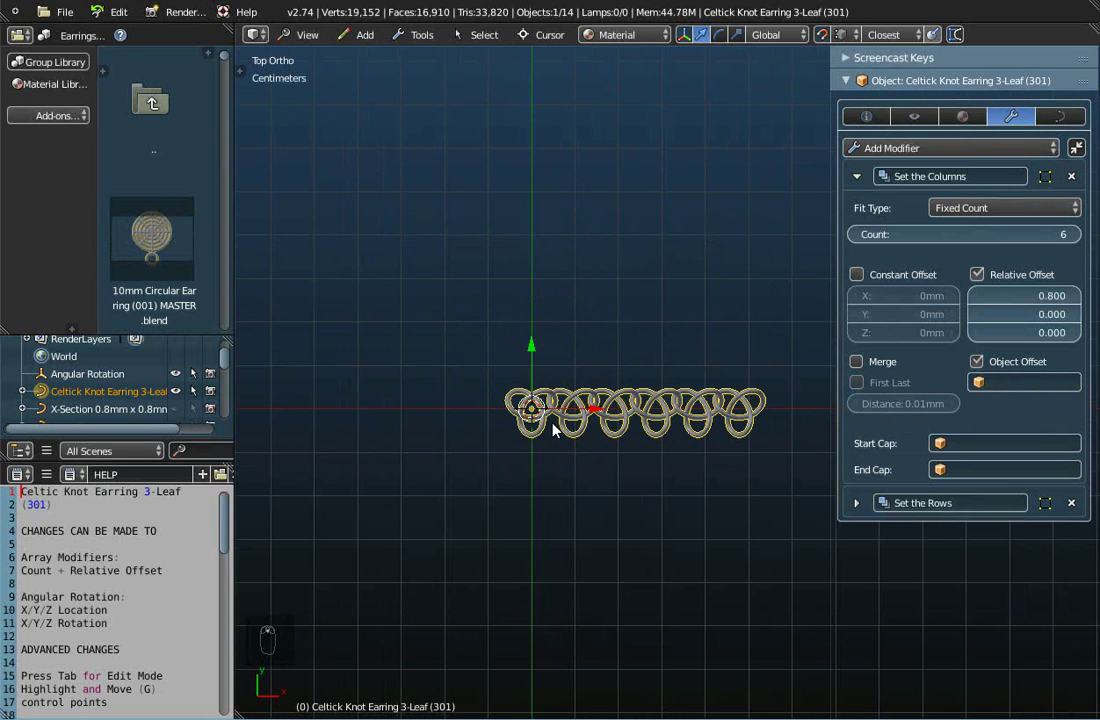
Step: Set the Z rotation of the Angular Rotation empty to 90°
{"action": "left_click", "coordinate": [85, 375]}
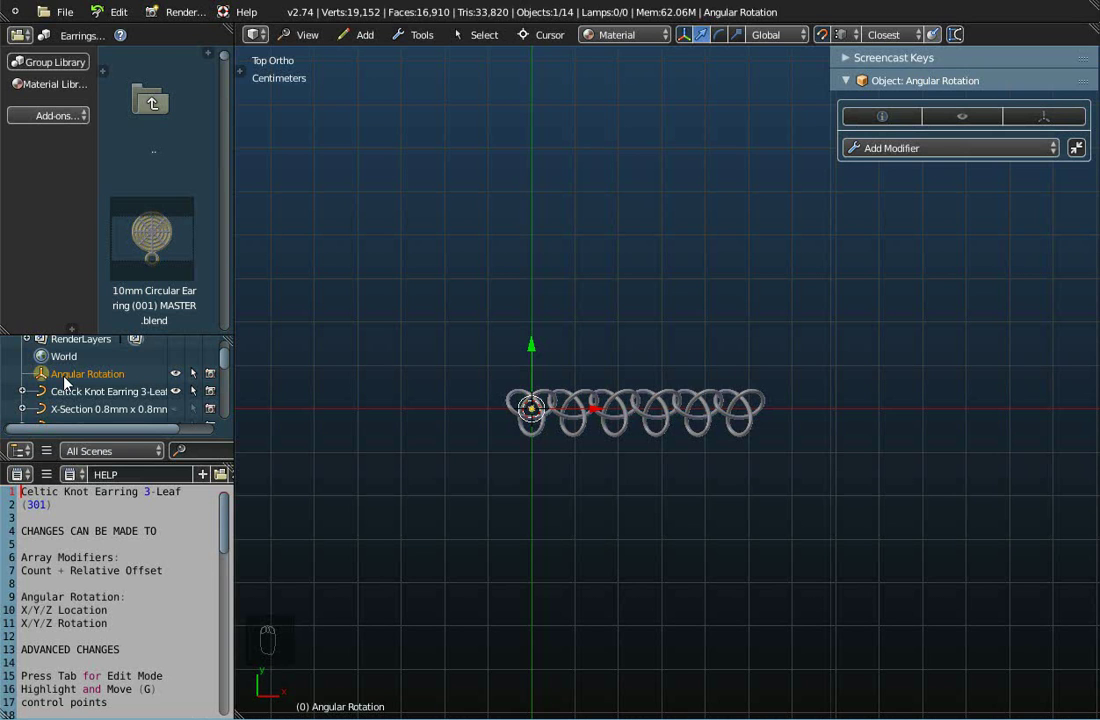
{"action": "left_click", "coordinate": [363, 37]}
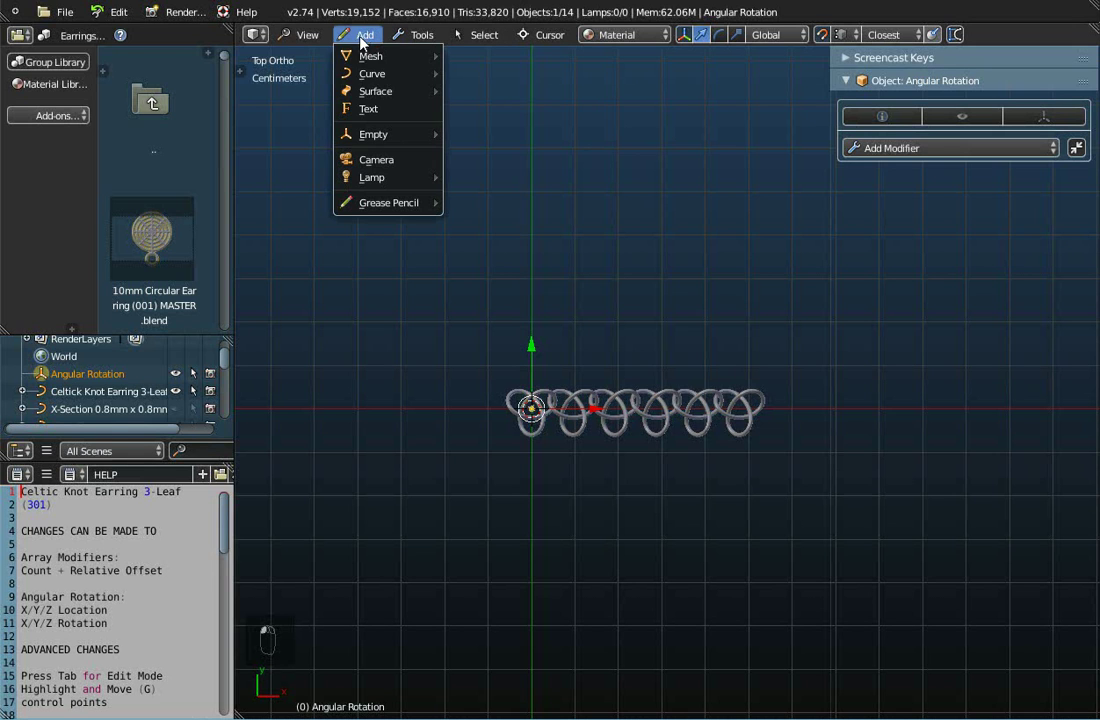
{"action": "left_click", "coordinate": [362, 139]}
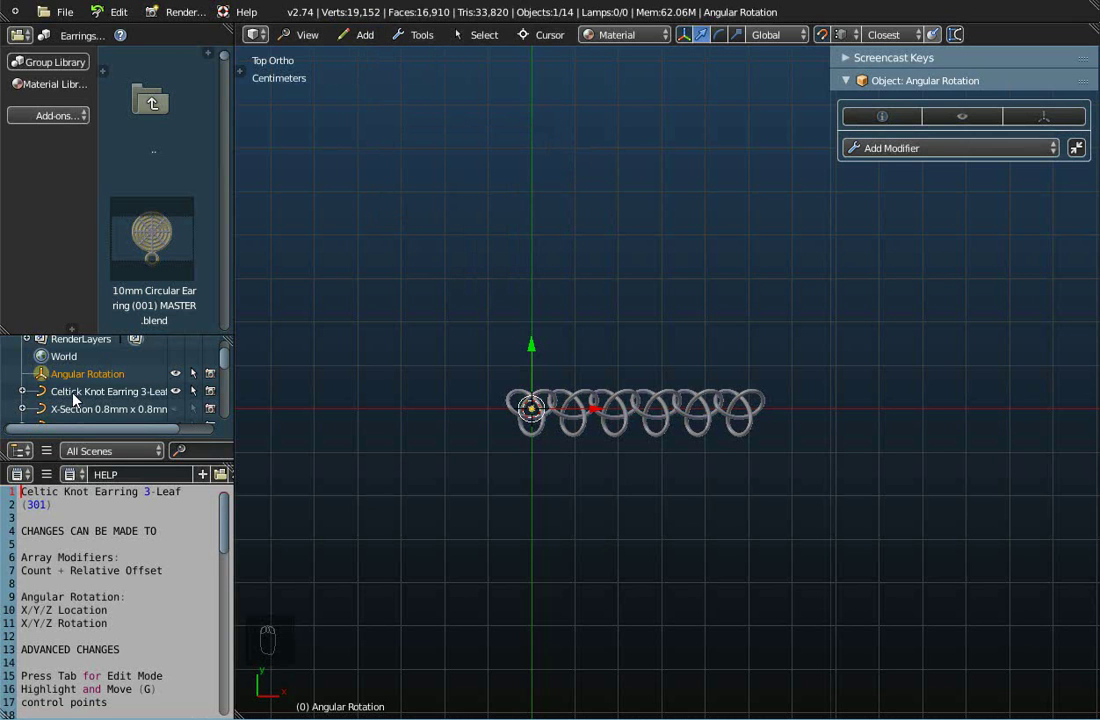
{"action": "left_click", "coordinate": [880, 115]}
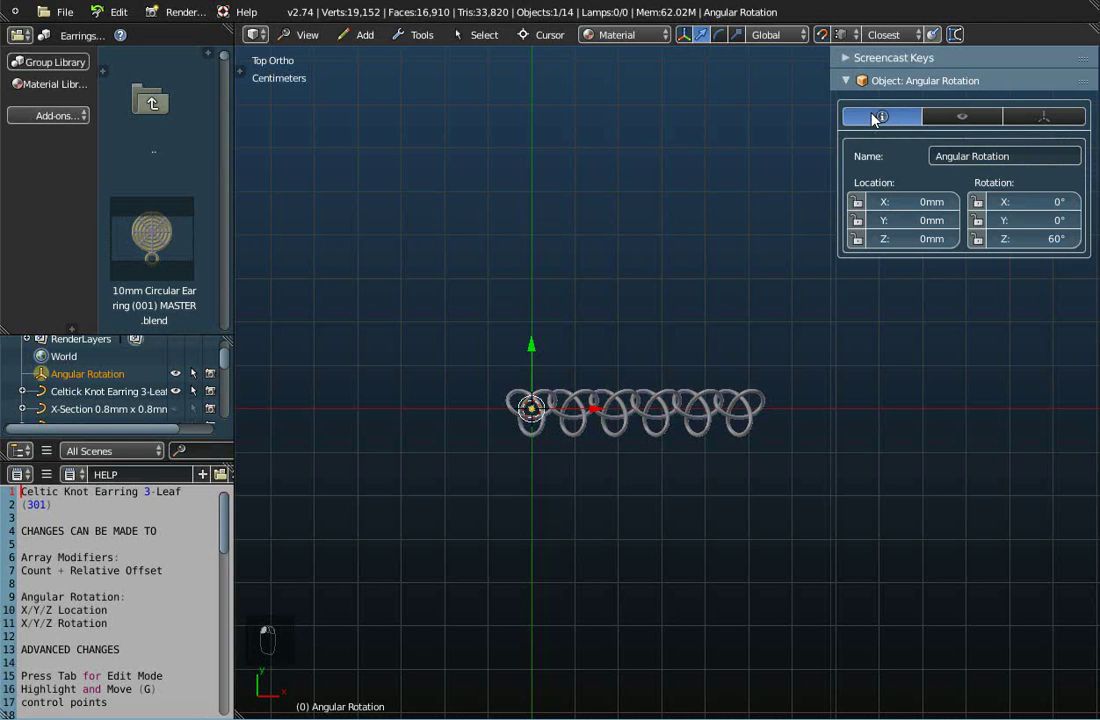
{"action": "left_click", "coordinate": [1040, 239]}
{"action": "type", "text": "90"}
{"action": "key", "text": "Return"}
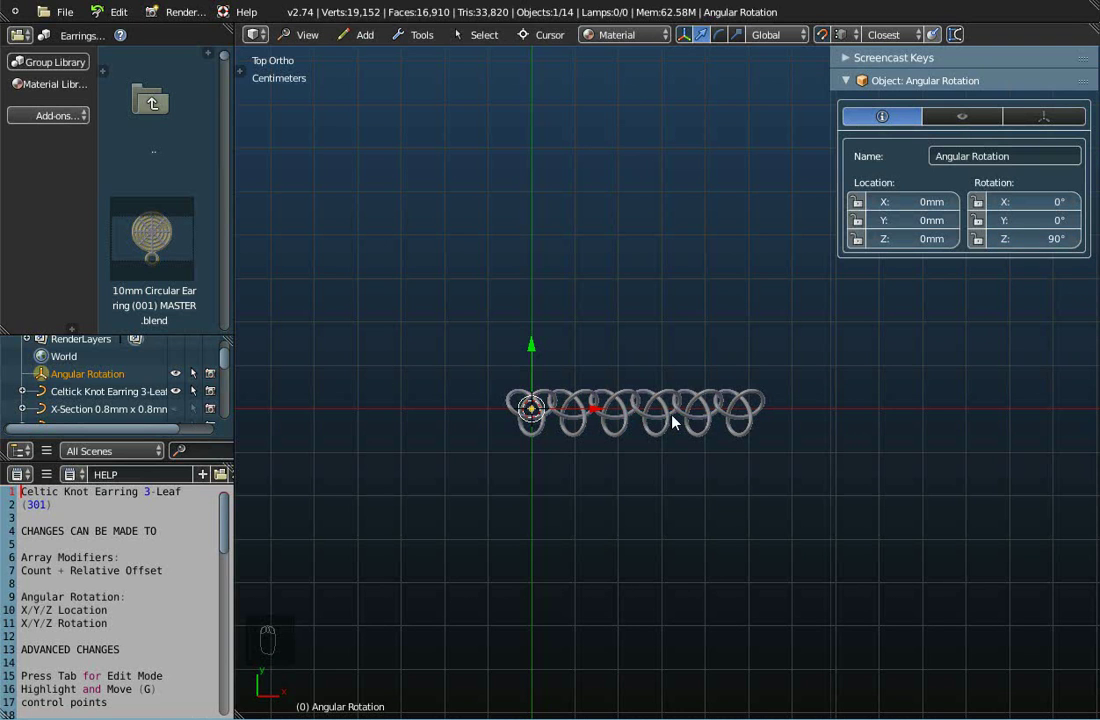
Step: Assign Angular Rotation as the offset object of the knot's Set the Columns array and inspect the pattern
{"action": "left_click", "coordinate": [95, 391]}
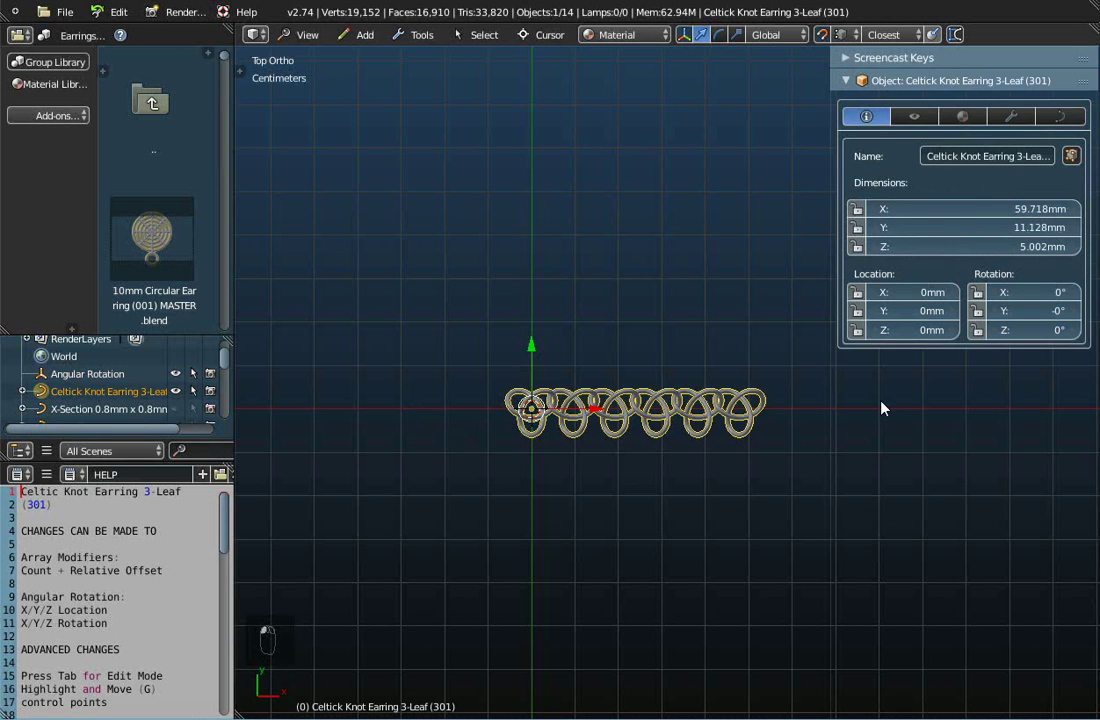
{"action": "left_click", "coordinate": [1012, 117]}
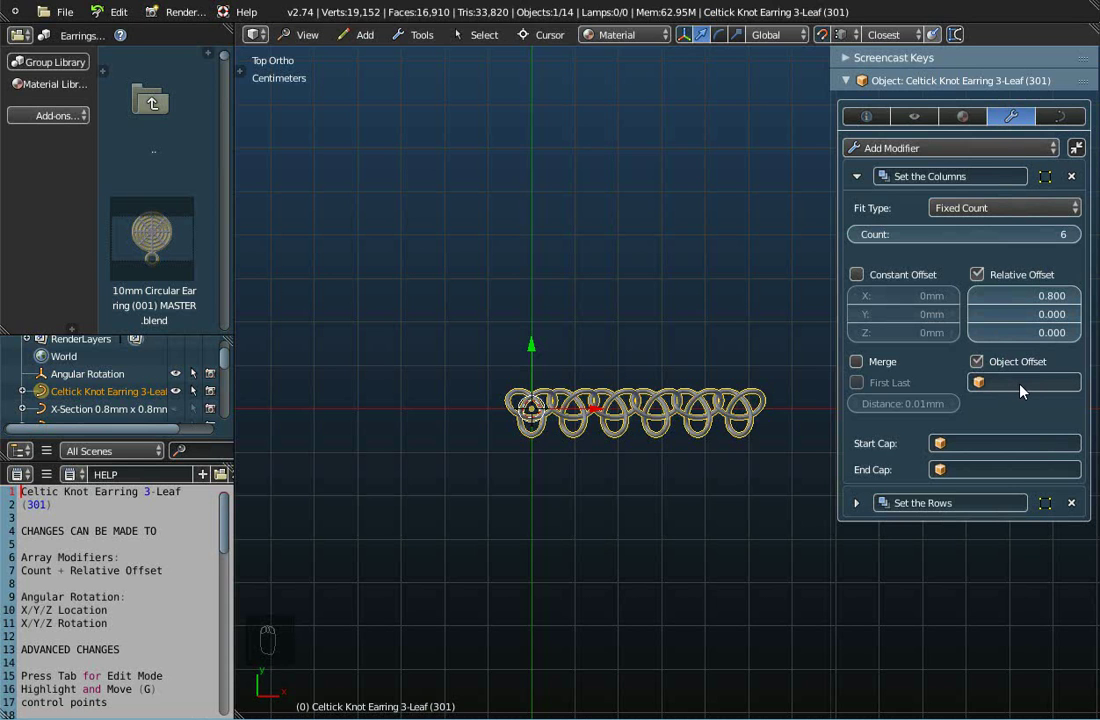
{"action": "left_click", "coordinate": [990, 383]}
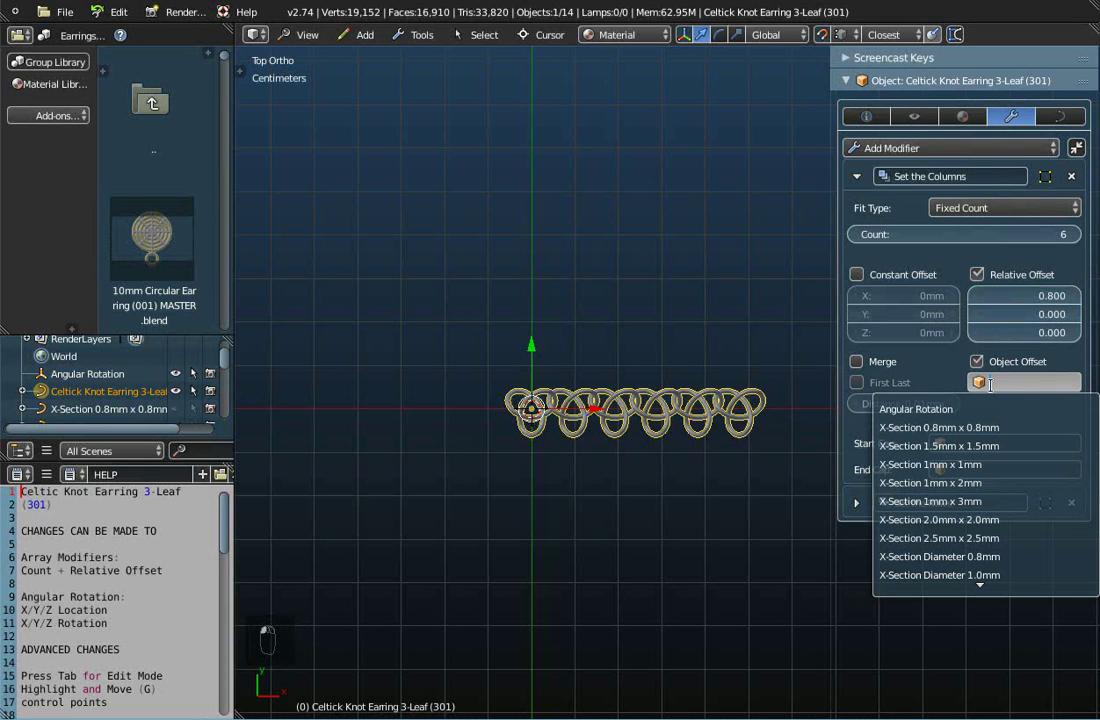
{"action": "left_click", "coordinate": [919, 411]}
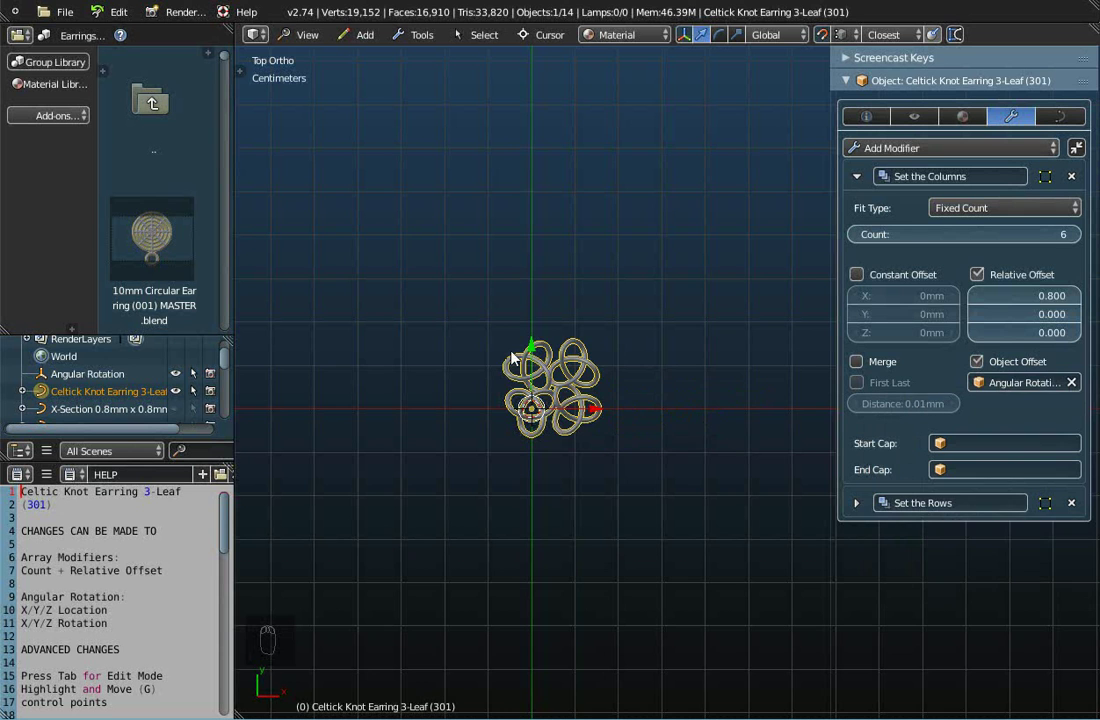
{"action": "scroll", "coordinate": [548, 390], "scroll_direction": "up", "scroll_amount": 8}
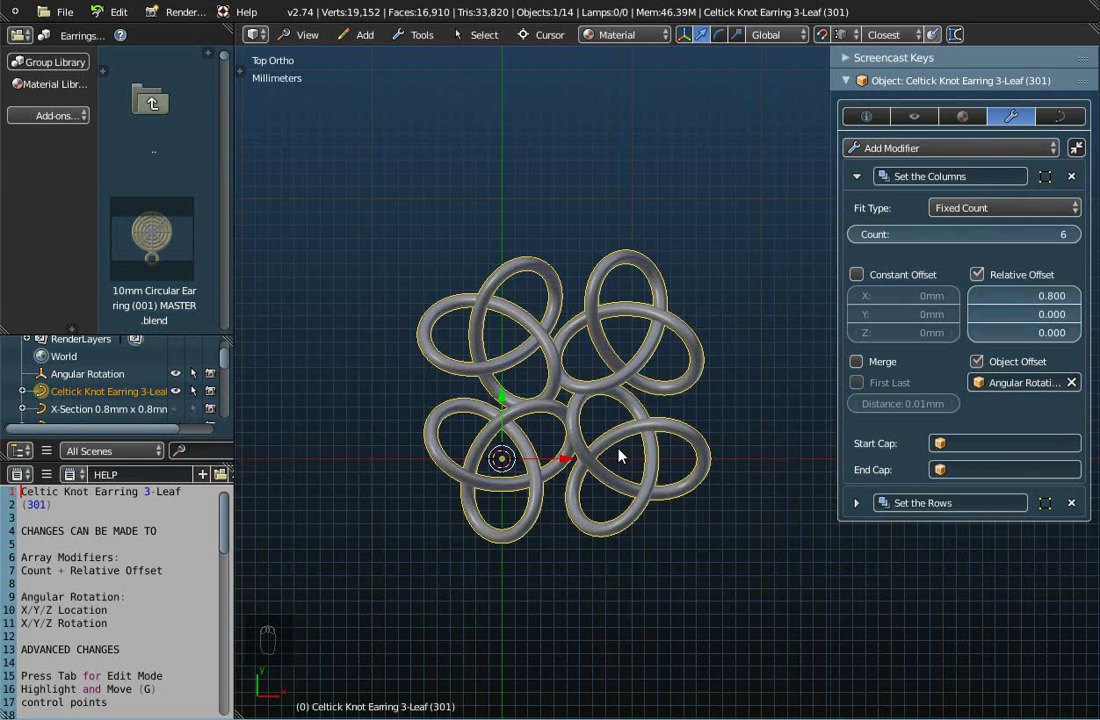
Step: Reduce the Set the Columns count to 1, and raise it one copy at a time to 5
{"action": "left_click", "coordinate": [856, 237]}
{"action": "left_click", "coordinate": [856, 237]}
{"action": "left_click", "coordinate": [856, 238]}
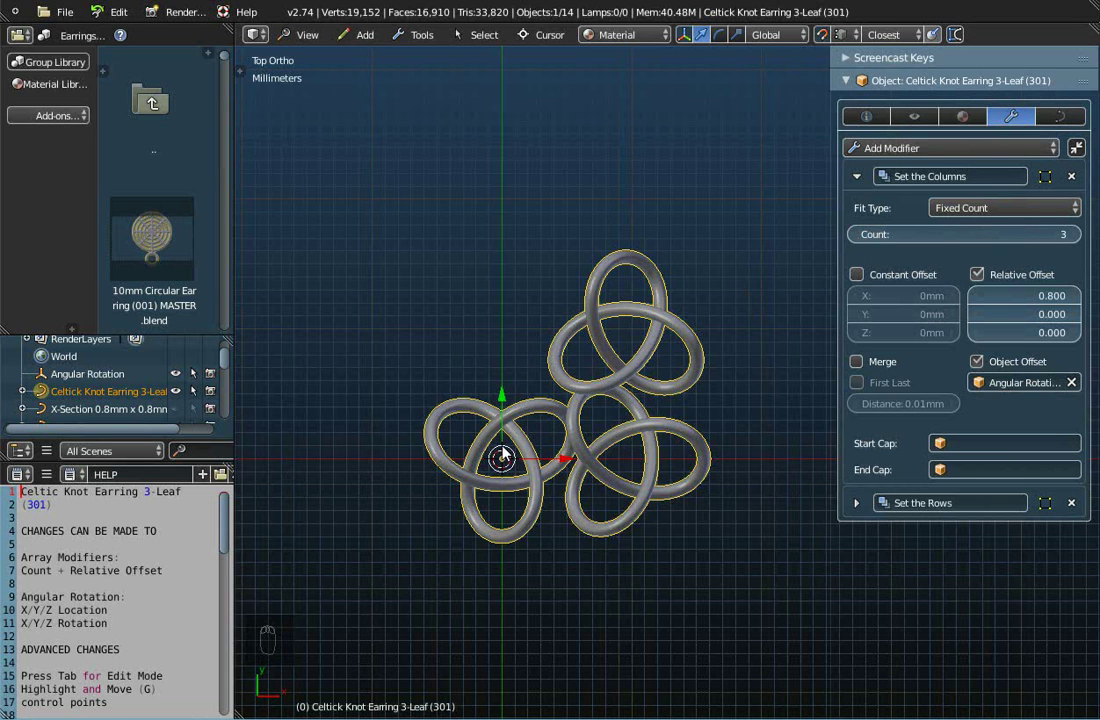
{"action": "left_click", "coordinate": [853, 236]}
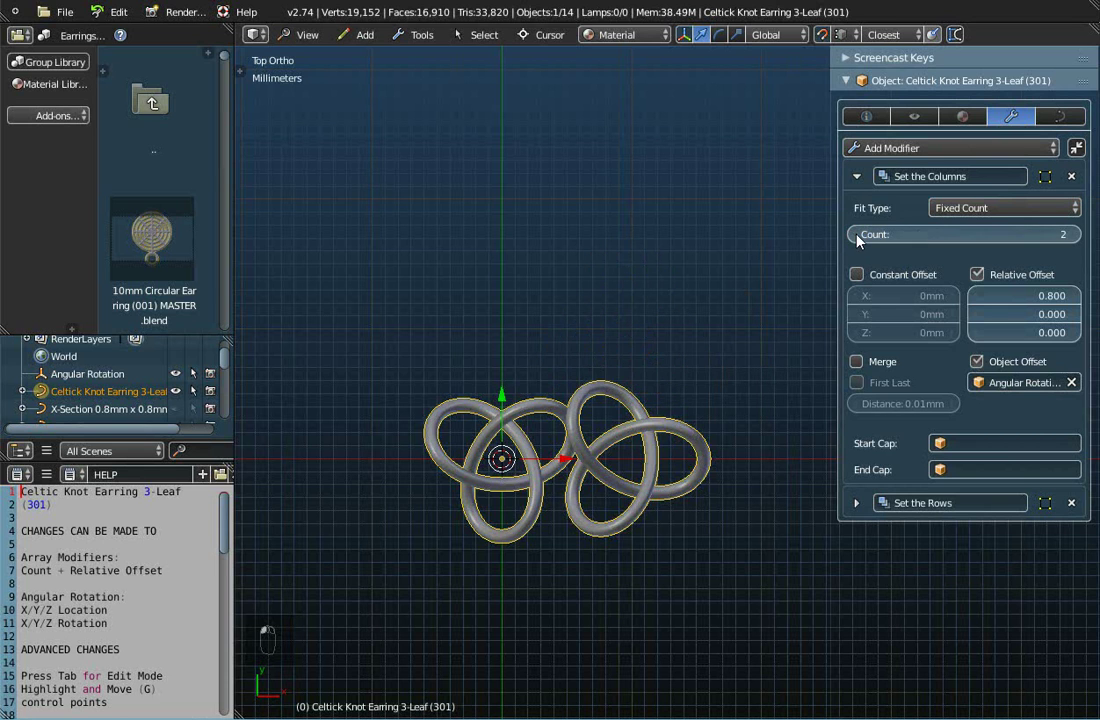
{"action": "left_click", "coordinate": [853, 236]}
{"action": "left_click", "coordinate": [1073, 236]}
{"action": "left_click", "coordinate": [1075, 236]}
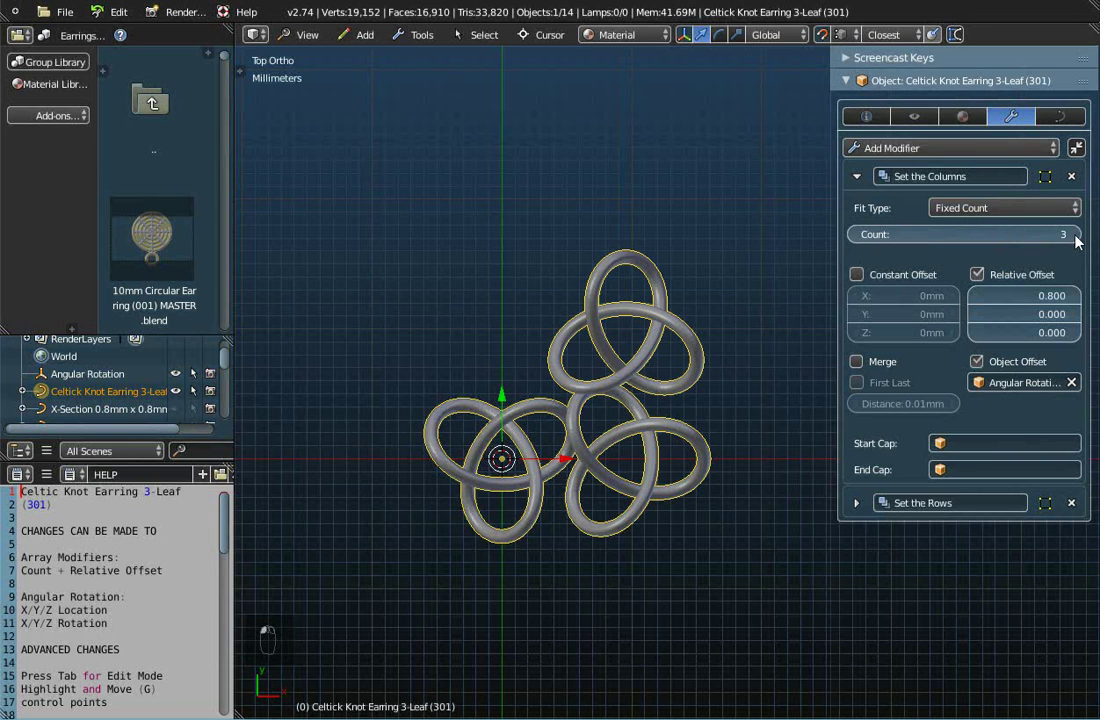
{"action": "left_click", "coordinate": [1075, 236]}
{"action": "left_click", "coordinate": [1075, 236]}
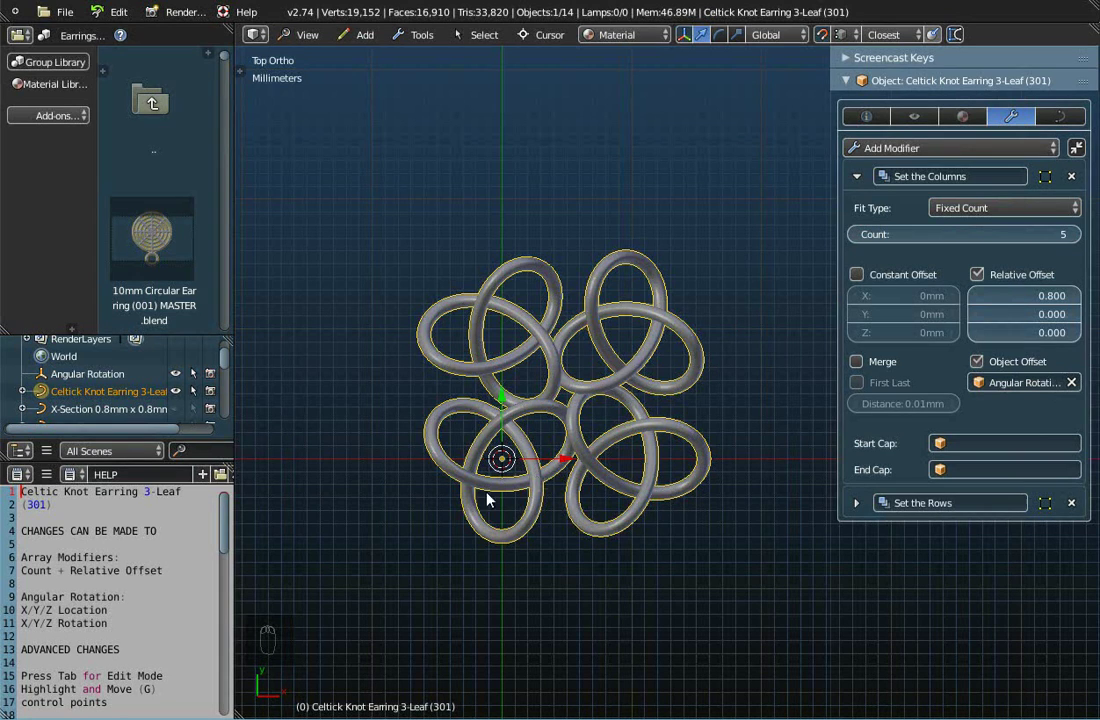
Step: Set the count of the Set the Columns array to 4, one knot per 90° turn
{"action": "left_click", "coordinate": [853, 233]}
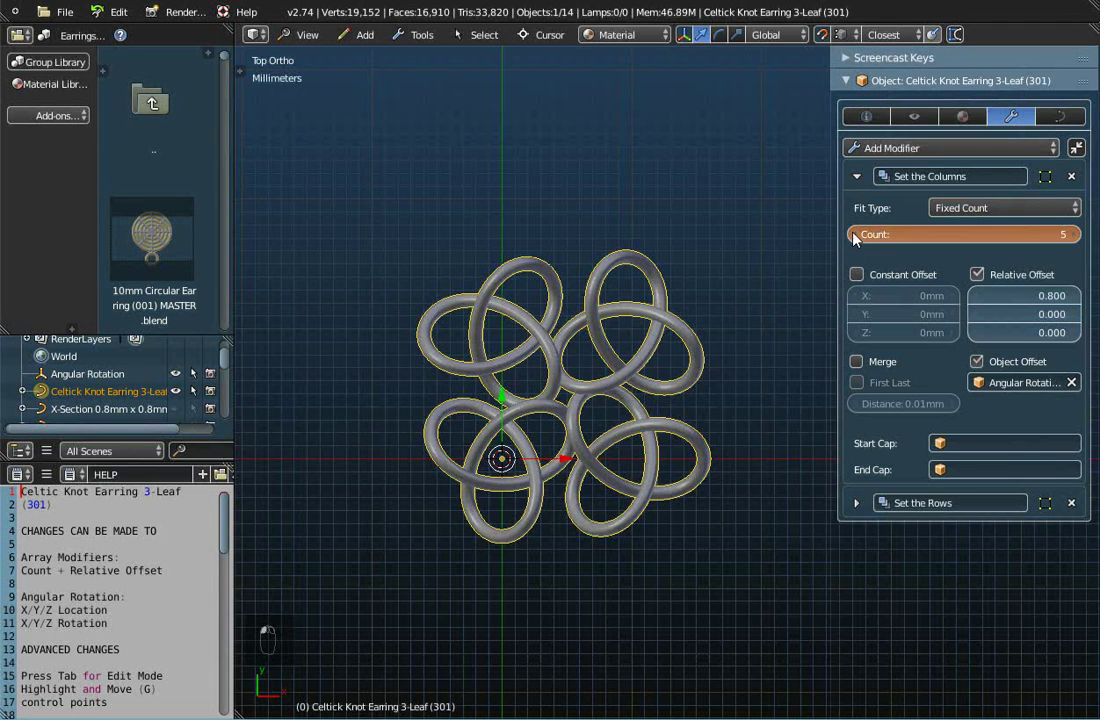
{"action": "left_click", "coordinate": [853, 233]}
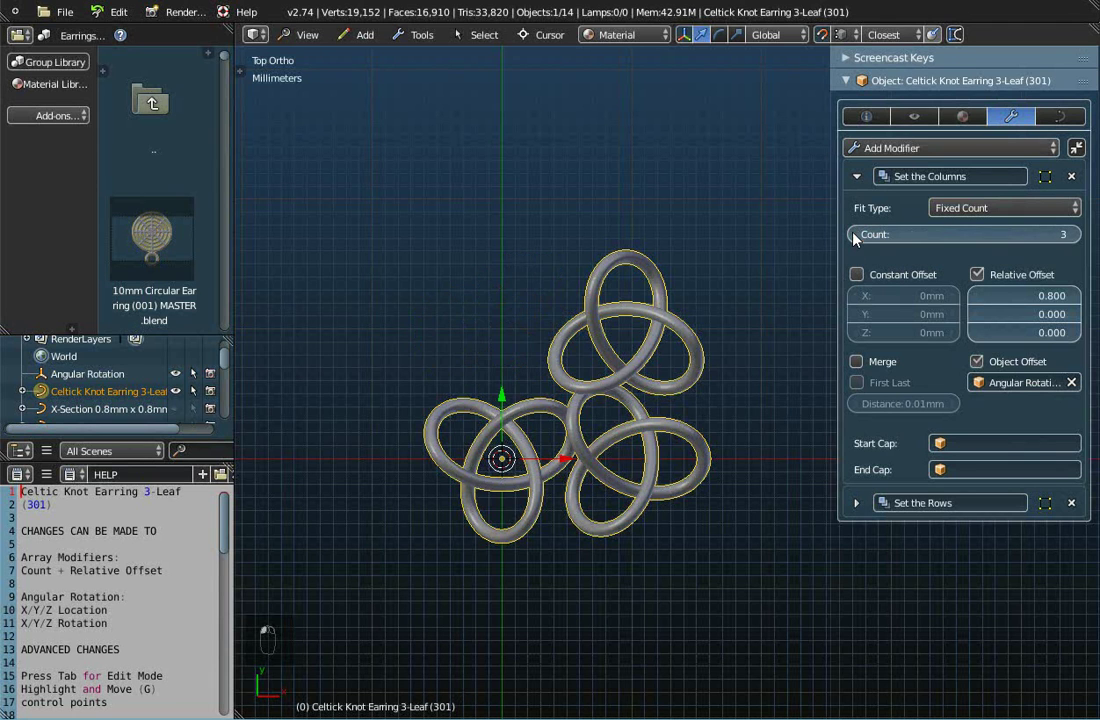
{"action": "left_click", "coordinate": [1074, 235]}
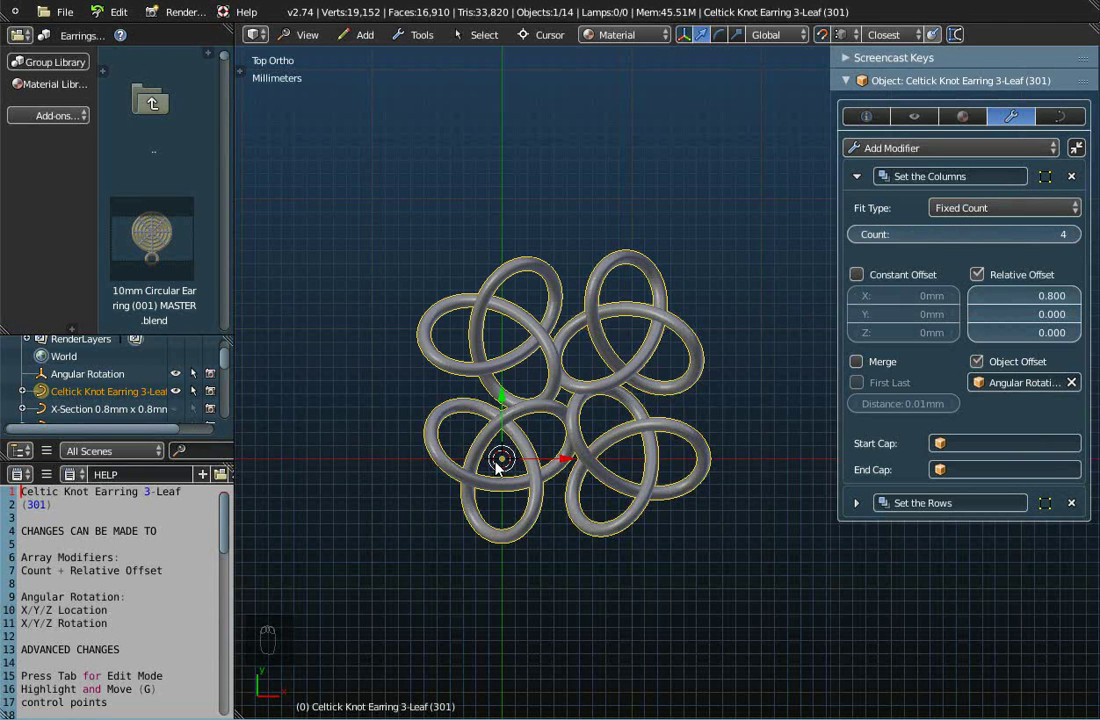
Step: Turn off the object offset in the Set the Columns array and reduce its count to 1
{"action": "scroll", "coordinate": [510, 442], "scroll_direction": "down", "scroll_amount": 2}
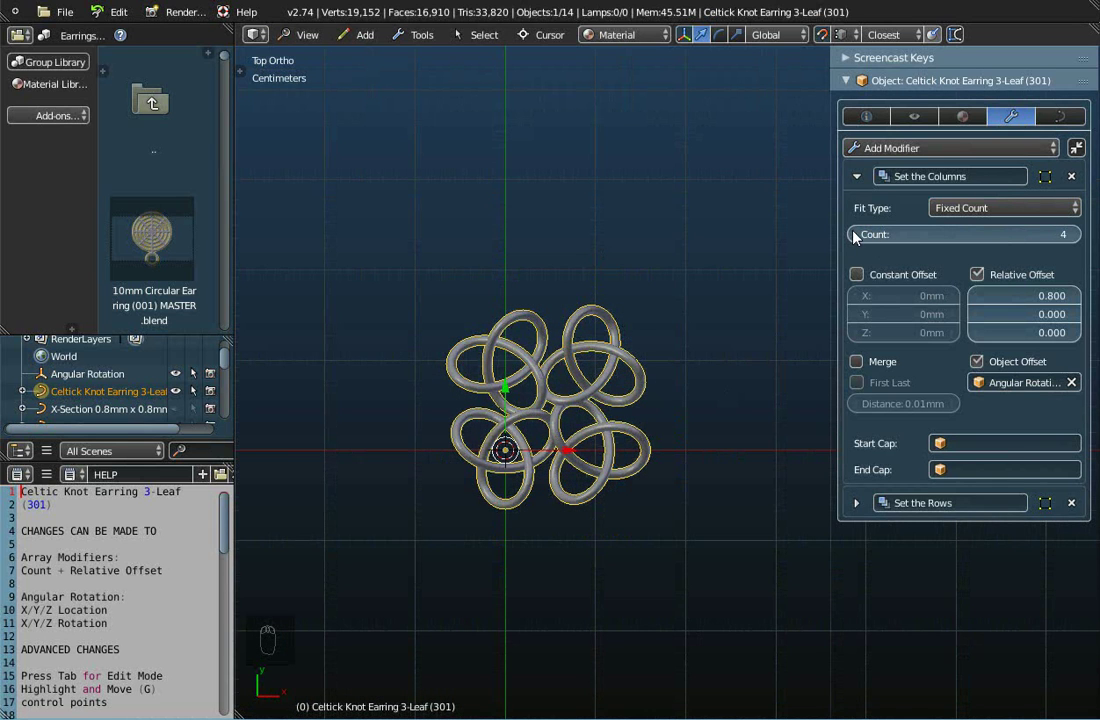
{"action": "left_click", "coordinate": [977, 362]}
{"action": "scroll", "coordinate": [655, 462], "scroll_direction": "down", "scroll_amount": 2}
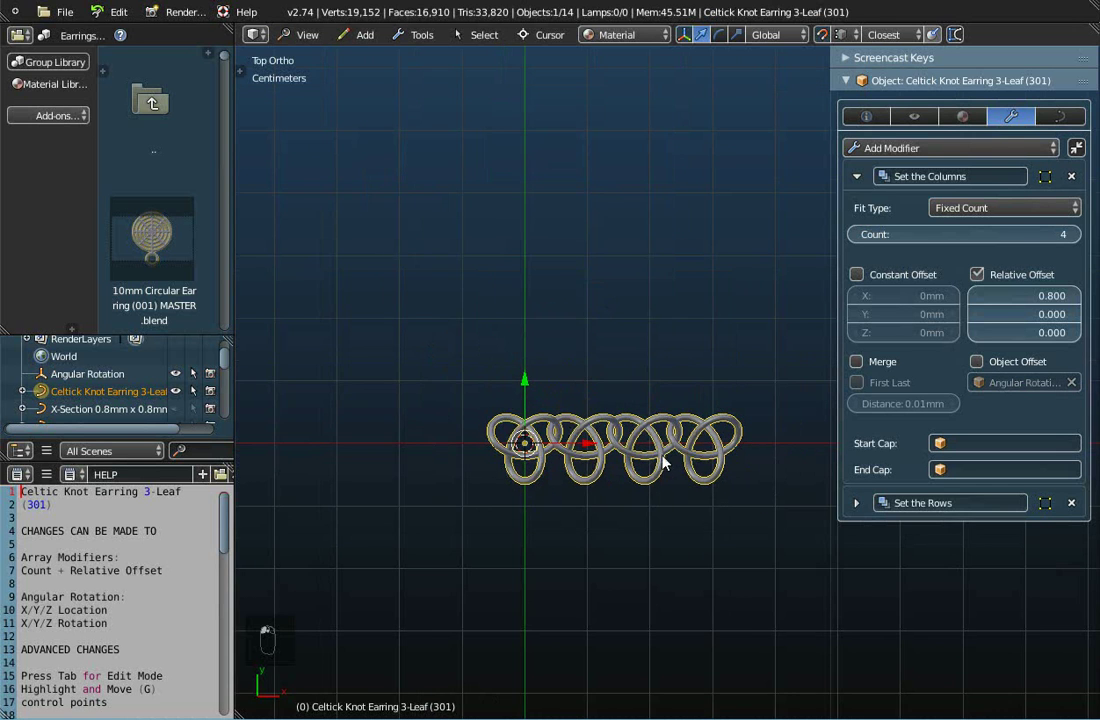
{"action": "scroll", "coordinate": [655, 462], "scroll_direction": "up", "scroll_amount": 2}
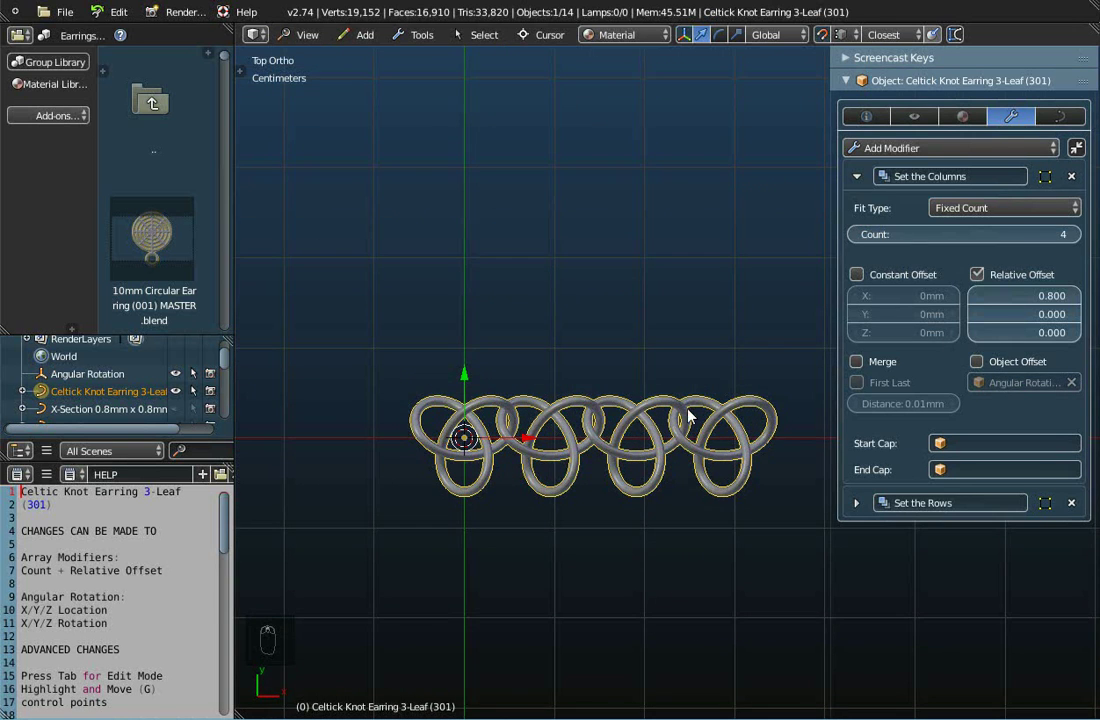
{"action": "left_click", "coordinate": [856, 236]}
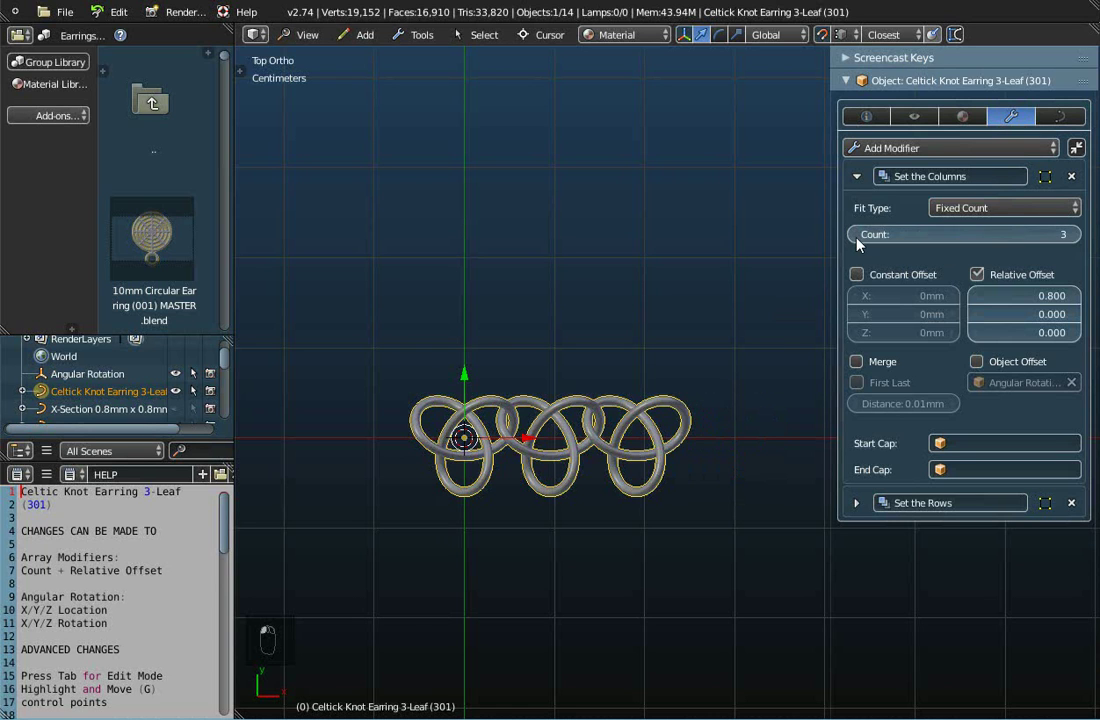
{"action": "left_click", "coordinate": [856, 236]}
{"action": "left_click", "coordinate": [856, 236]}
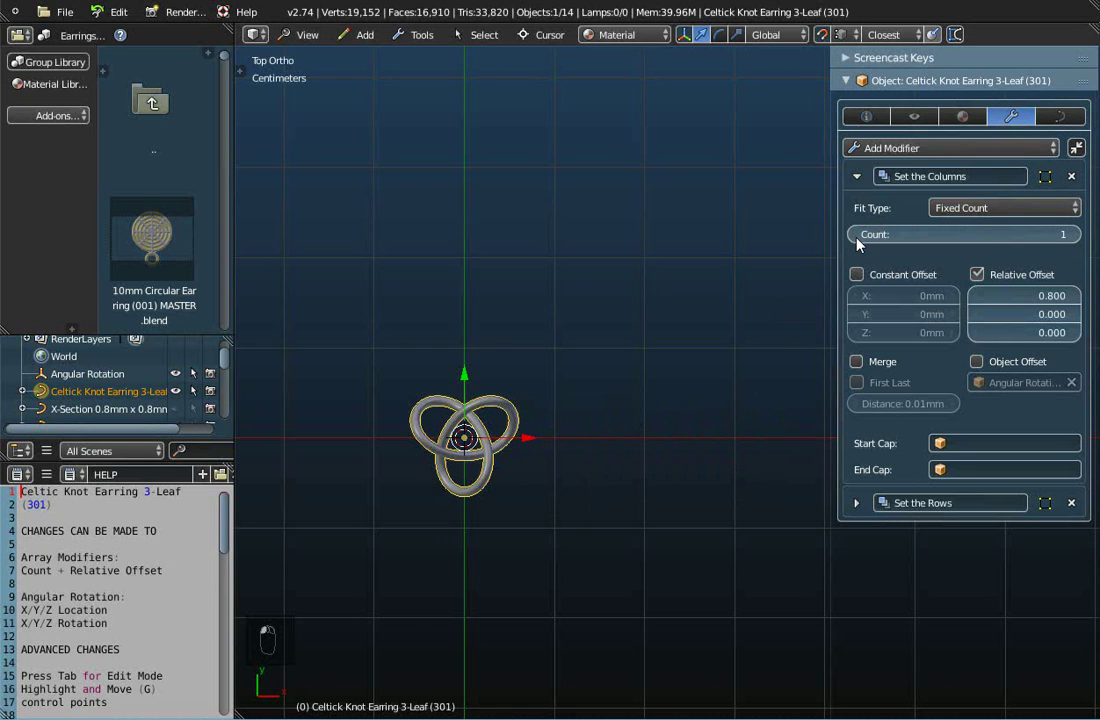
Step: Collapse the Set the Columns settings and set the count of the Set the Rows array to 3
{"action": "left_click", "coordinate": [856, 504]}
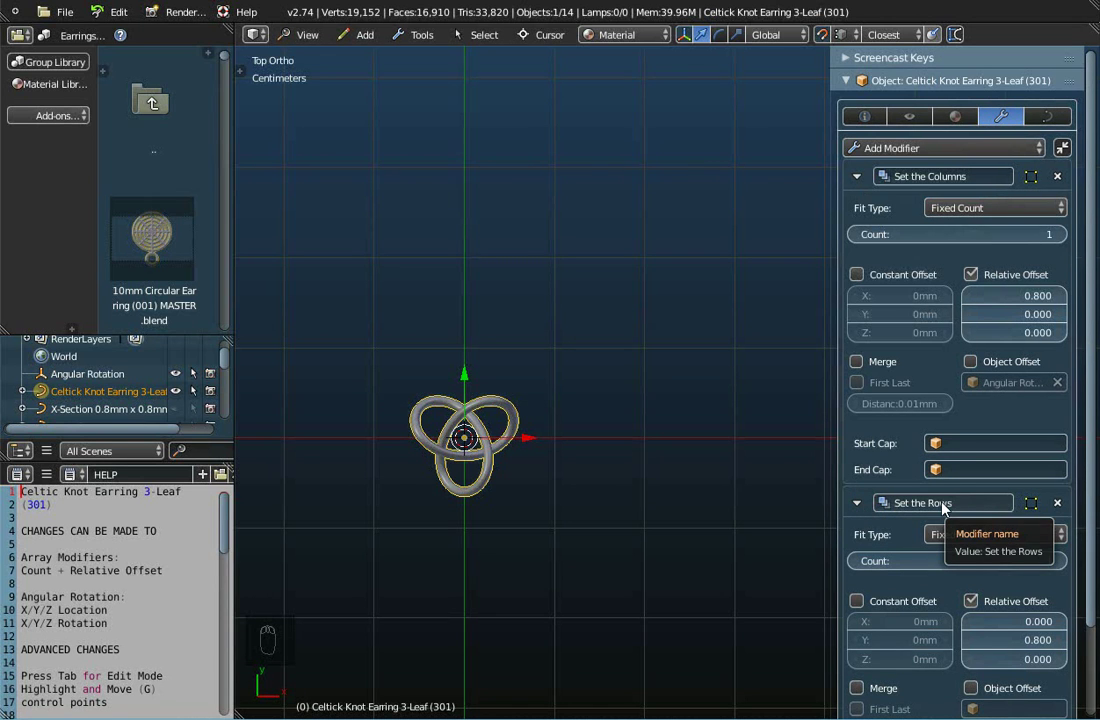
{"action": "left_click", "coordinate": [857, 177]}
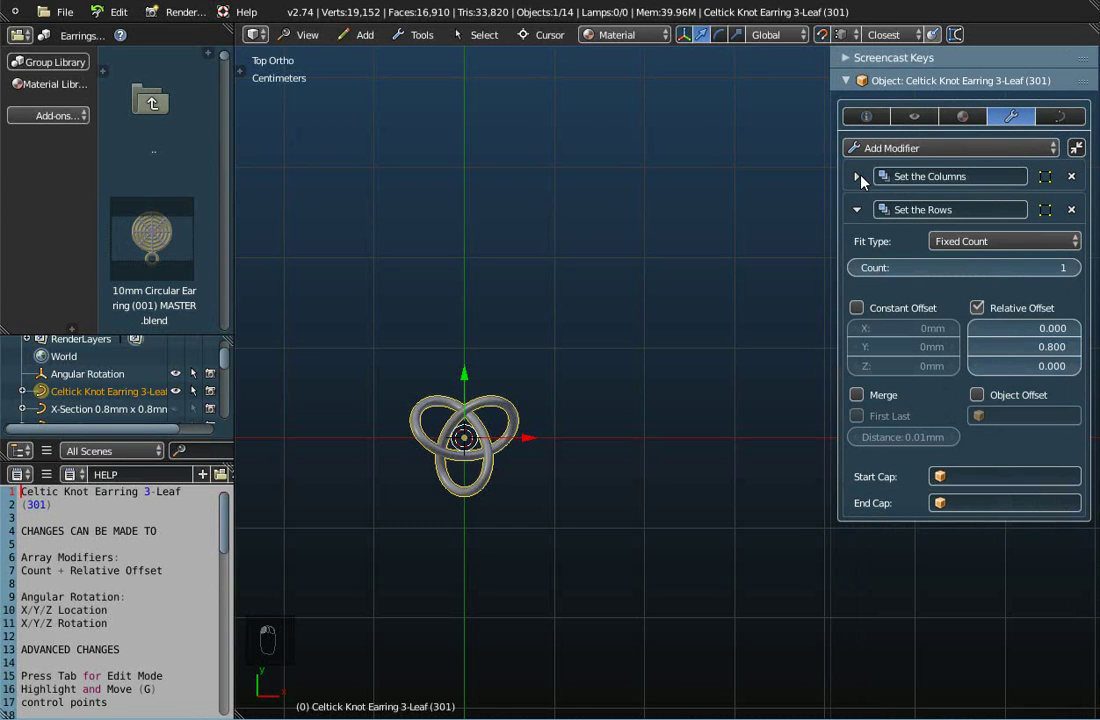
{"action": "left_click", "coordinate": [1075, 268]}
{"action": "left_click", "coordinate": [1075, 268]}
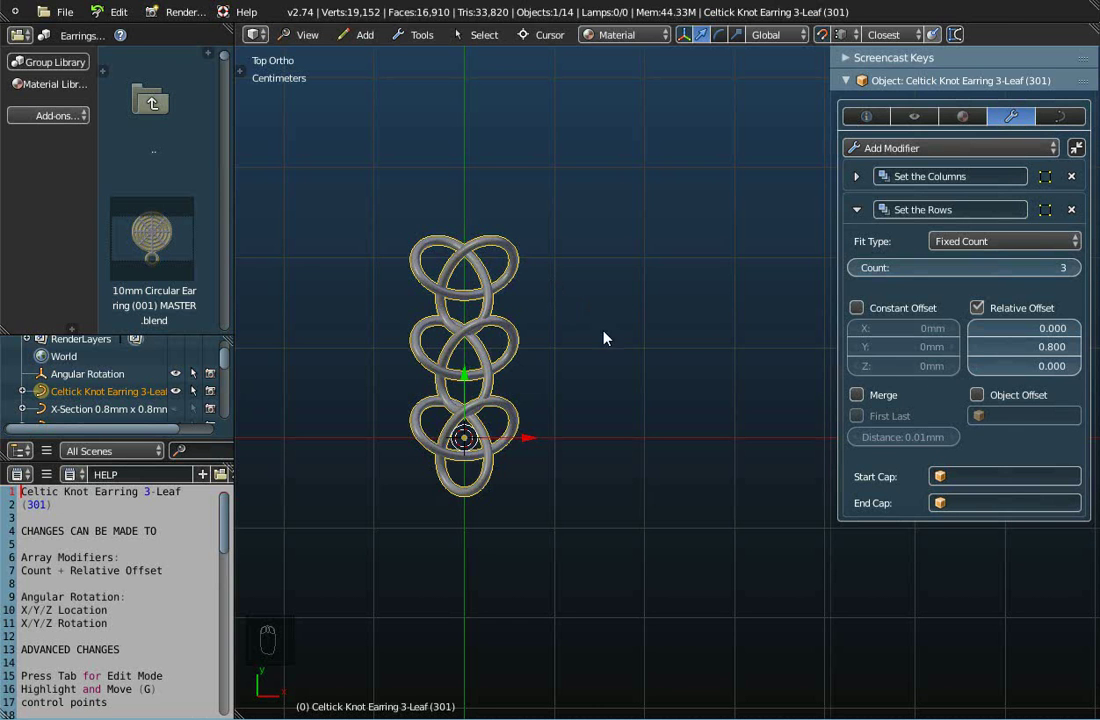
Step: Set the Y relative offset of the Set the Rows array to 0.700 and inspect where the stacked knots overlap
{"action": "scroll", "coordinate": [447, 324], "scroll_direction": "up", "scroll_amount": 5}
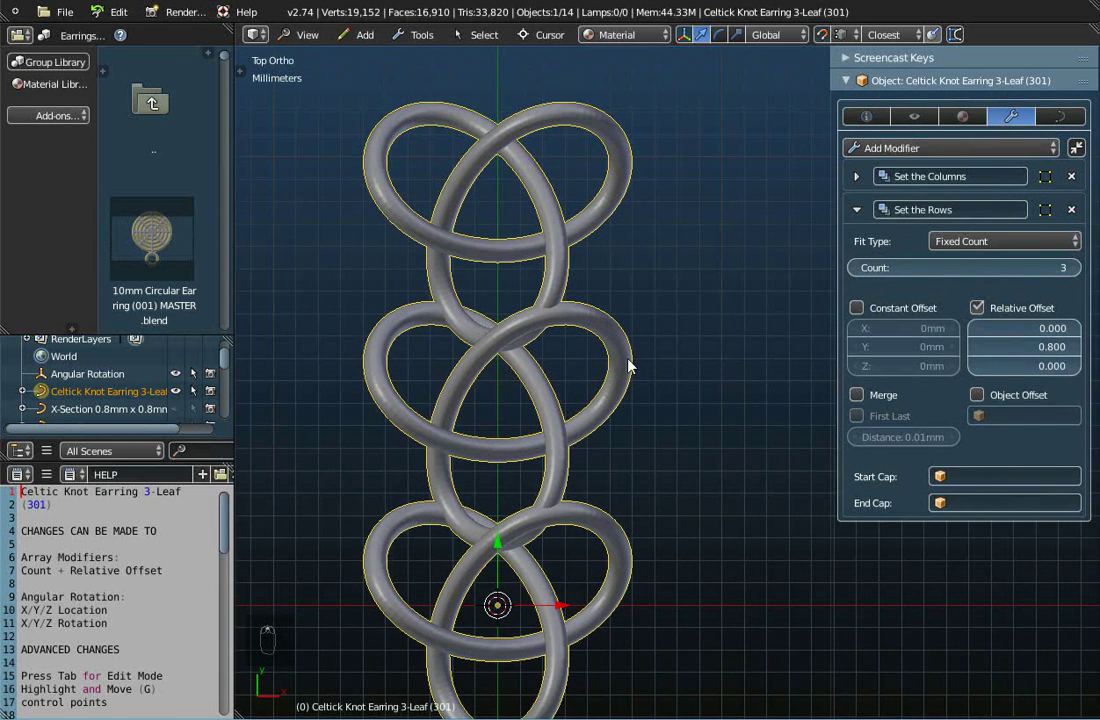
{"action": "left_click", "coordinate": [978, 347]}
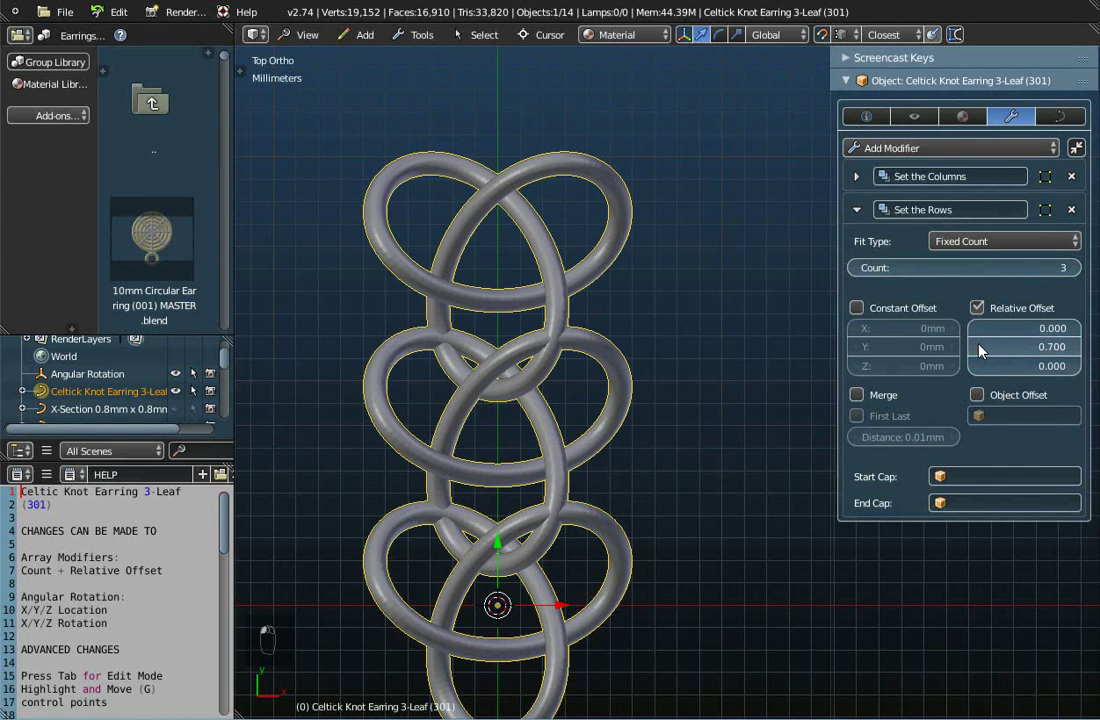
{"action": "left_click", "coordinate": [978, 347]}
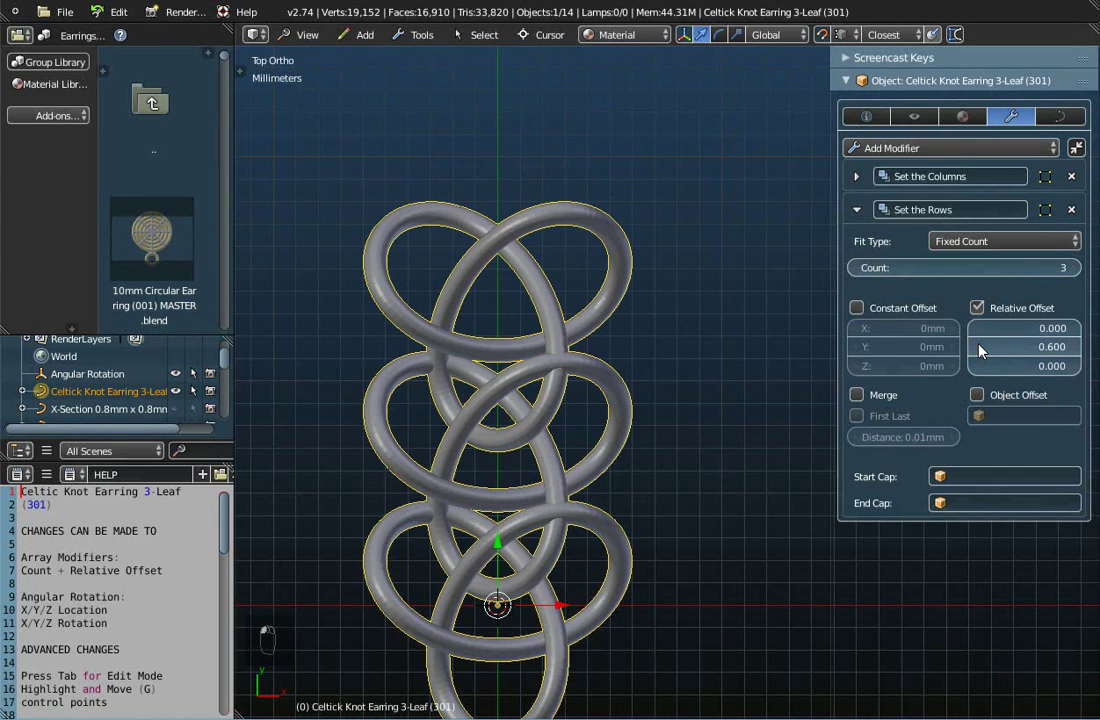
{"action": "left_click", "coordinate": [1077, 349]}
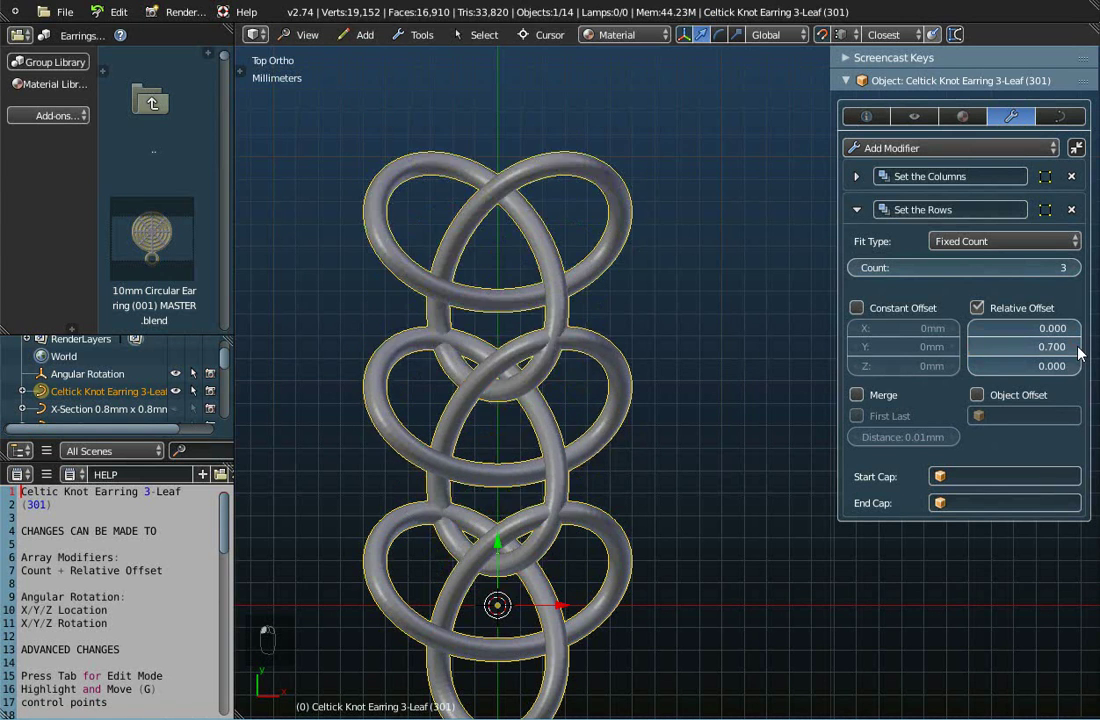
{"action": "middle_click_drag", "start_coordinate": [589, 565], "coordinate": [580, 615]}
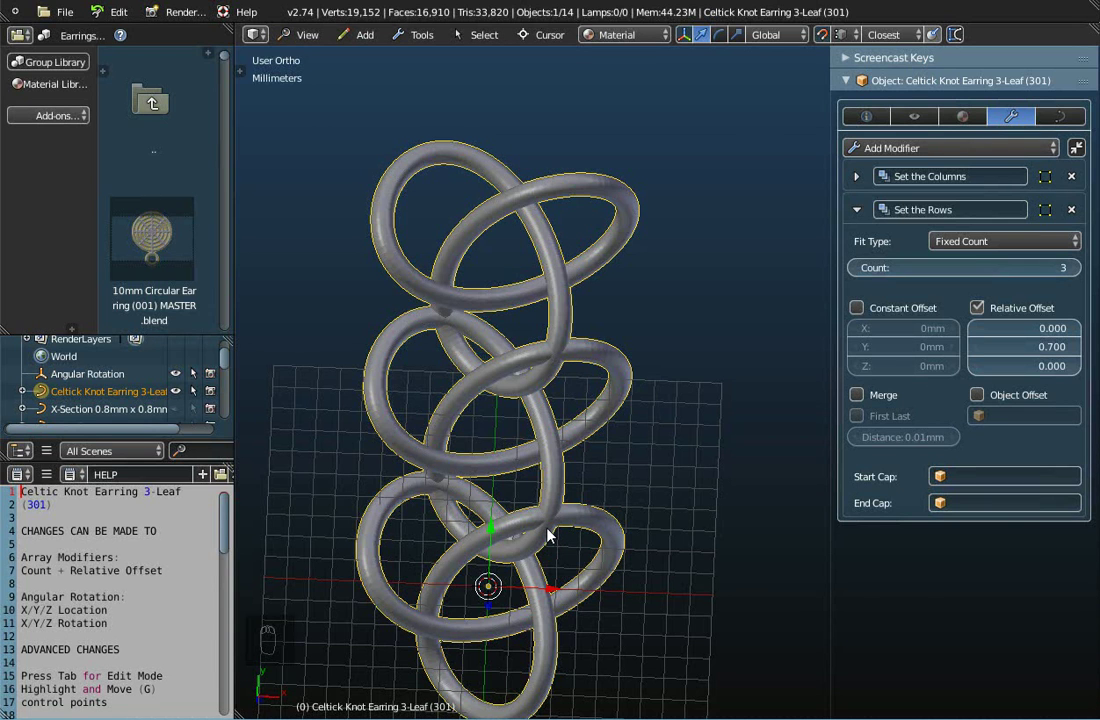
Step: Convert the stacked three-row Celtic knot curve into a mesh
{"action": "middle_click_drag", "start_coordinate": [555, 570], "coordinate": [603, 414]}
{"action": "scroll", "coordinate": [527, 397], "scroll_direction": "up", "scroll_amount": 3}
{"action": "scroll", "coordinate": [530, 365], "scroll_direction": "down", "scroll_amount": 3}
{"action": "scroll", "coordinate": [557, 428], "scroll_direction": "down", "scroll_amount": 5}
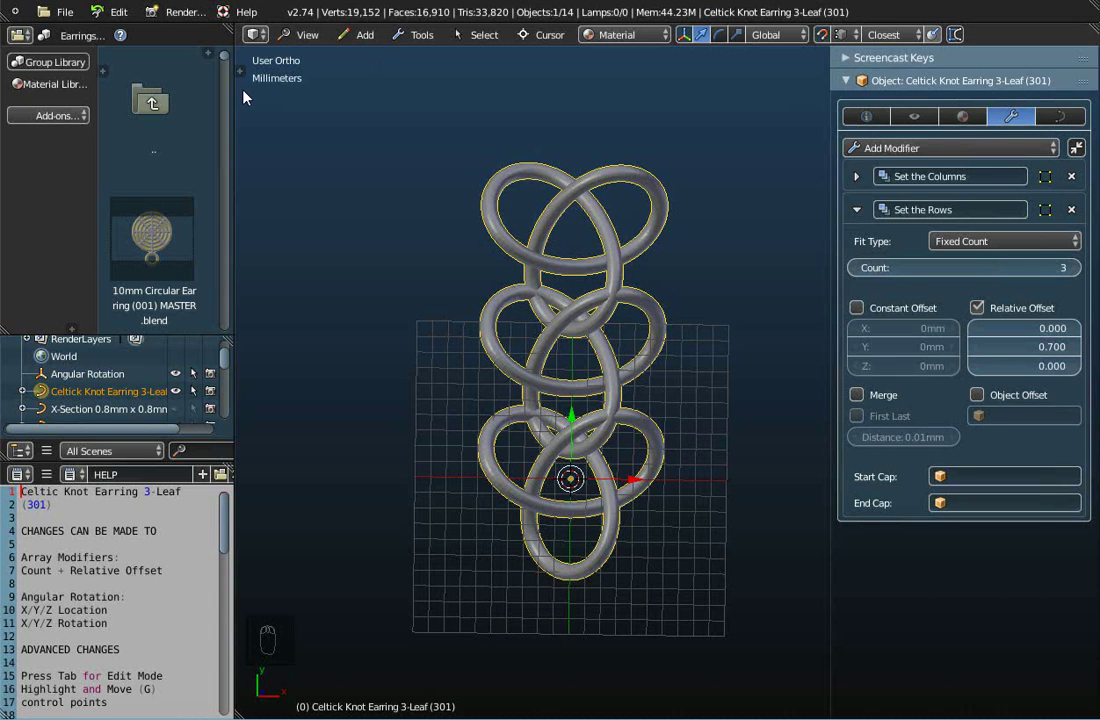
{"action": "key", "text": "t"}
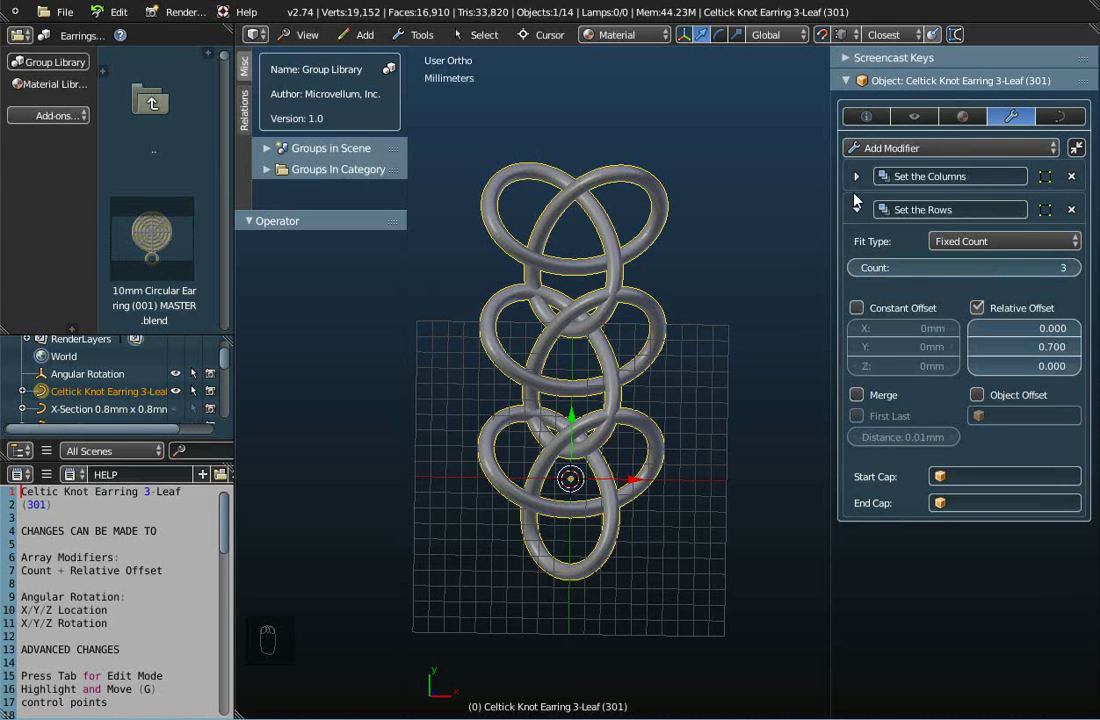
{"action": "left_click", "coordinate": [1060, 117]}
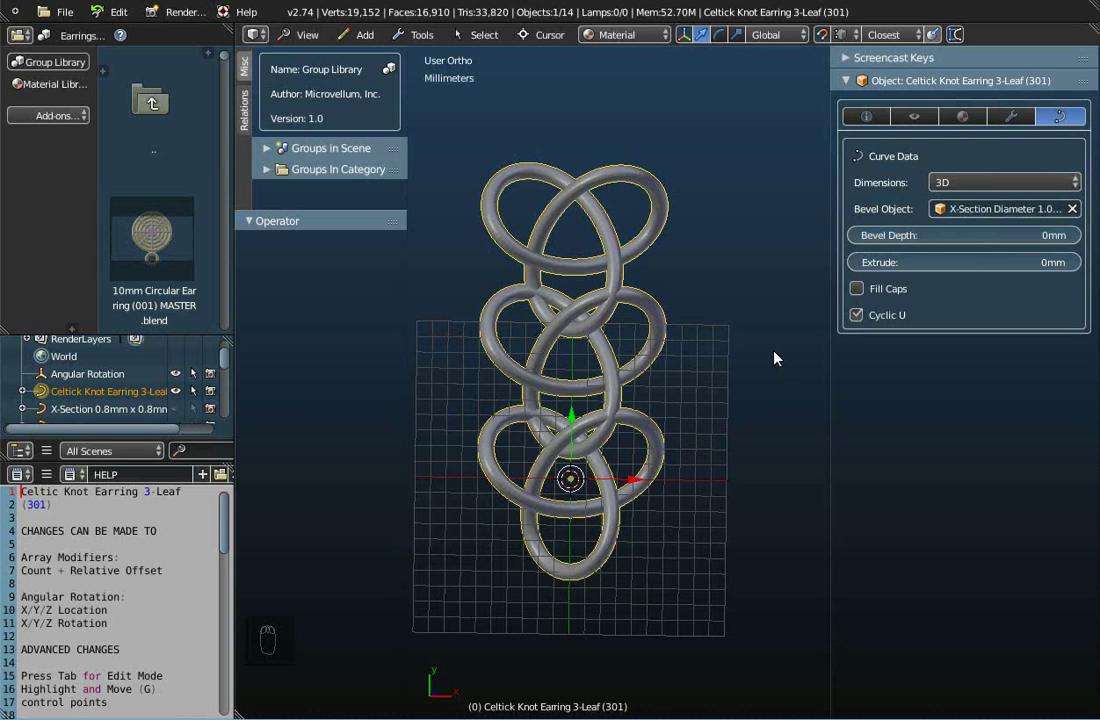
{"action": "left_click", "coordinate": [1011, 116]}
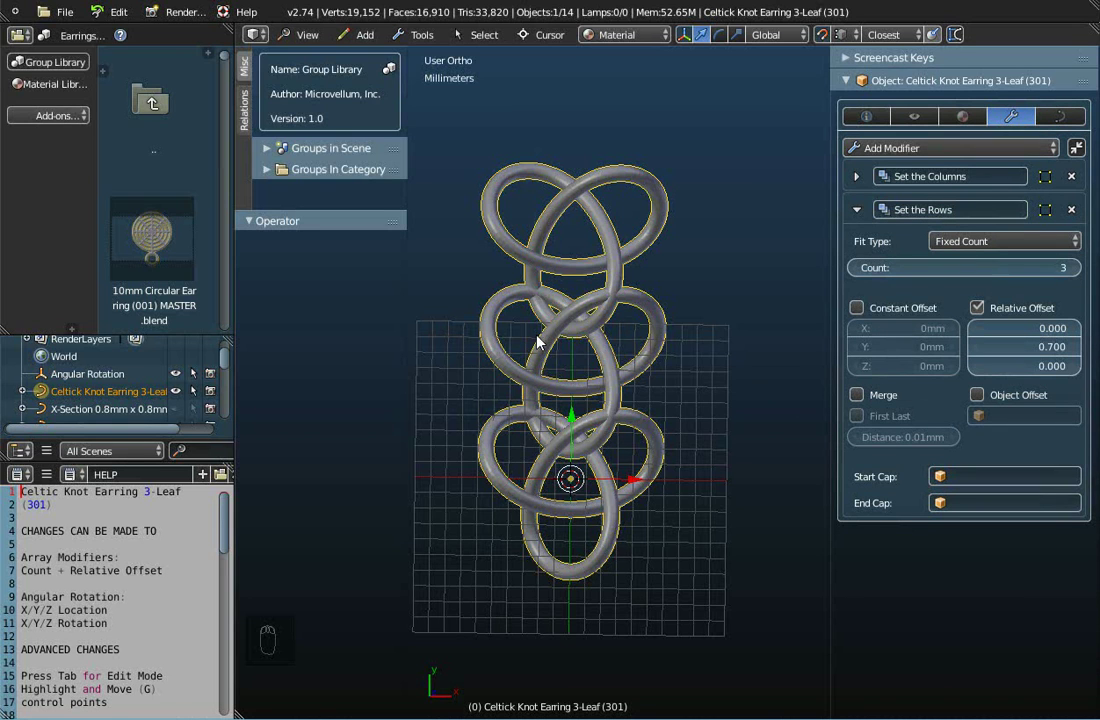
{"action": "left_click", "coordinate": [418, 34]}
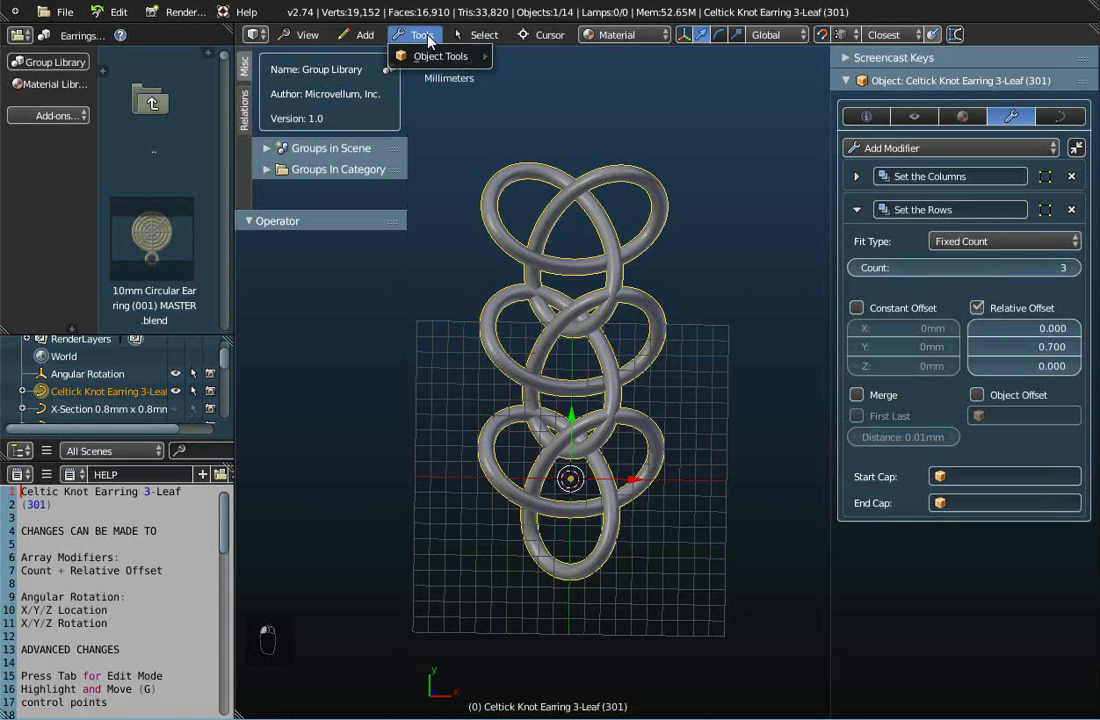
{"action": "mouse_move", "coordinate": [429, 62]}
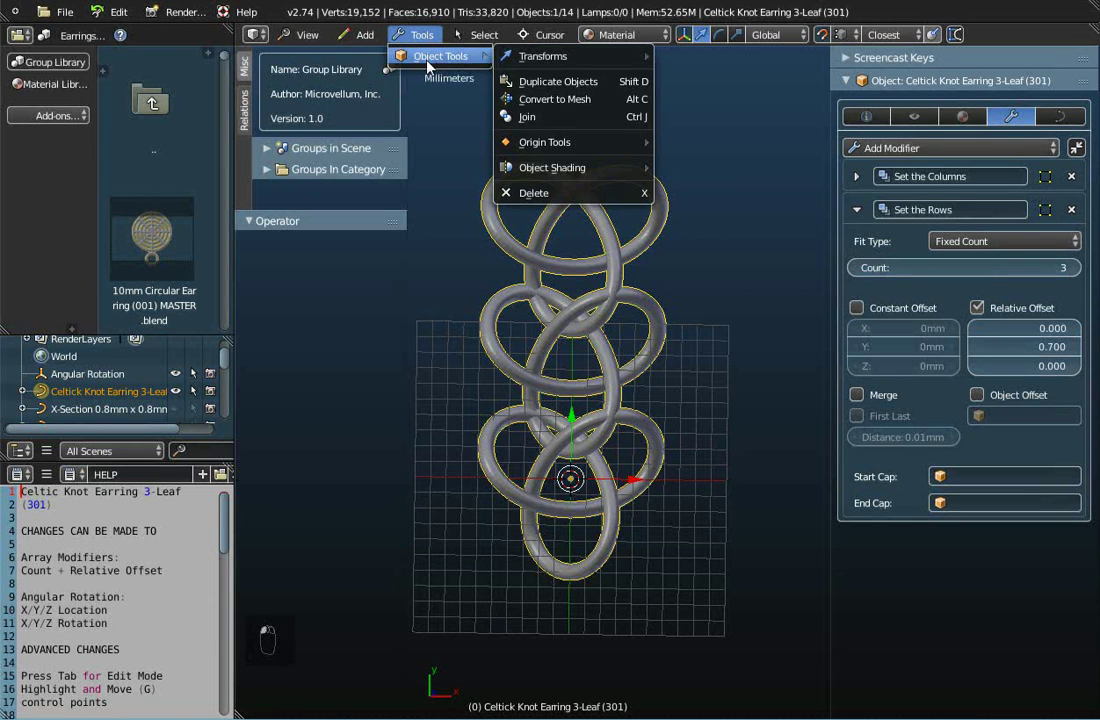
{"action": "left_click", "coordinate": [566, 100]}
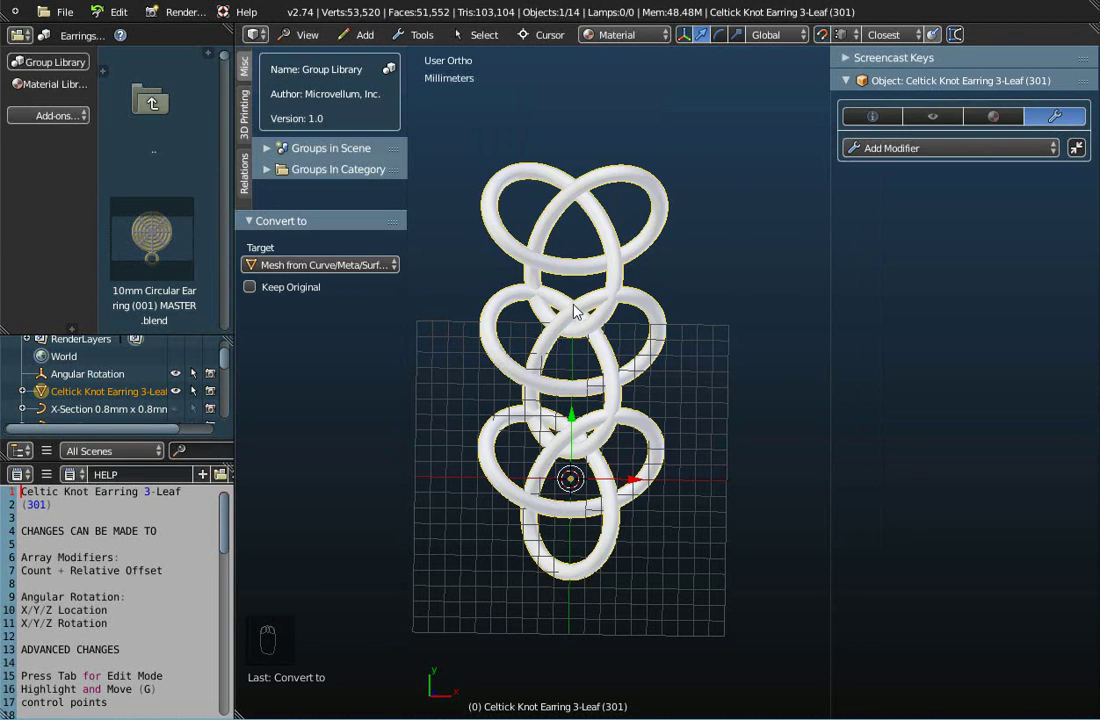
Step: Open the 3D printing tools, enlarge their area to show all checks, and calculate the knot mesh's volume
{"action": "middle_click_drag", "start_coordinate": [557, 347], "coordinate": [593, 455]}
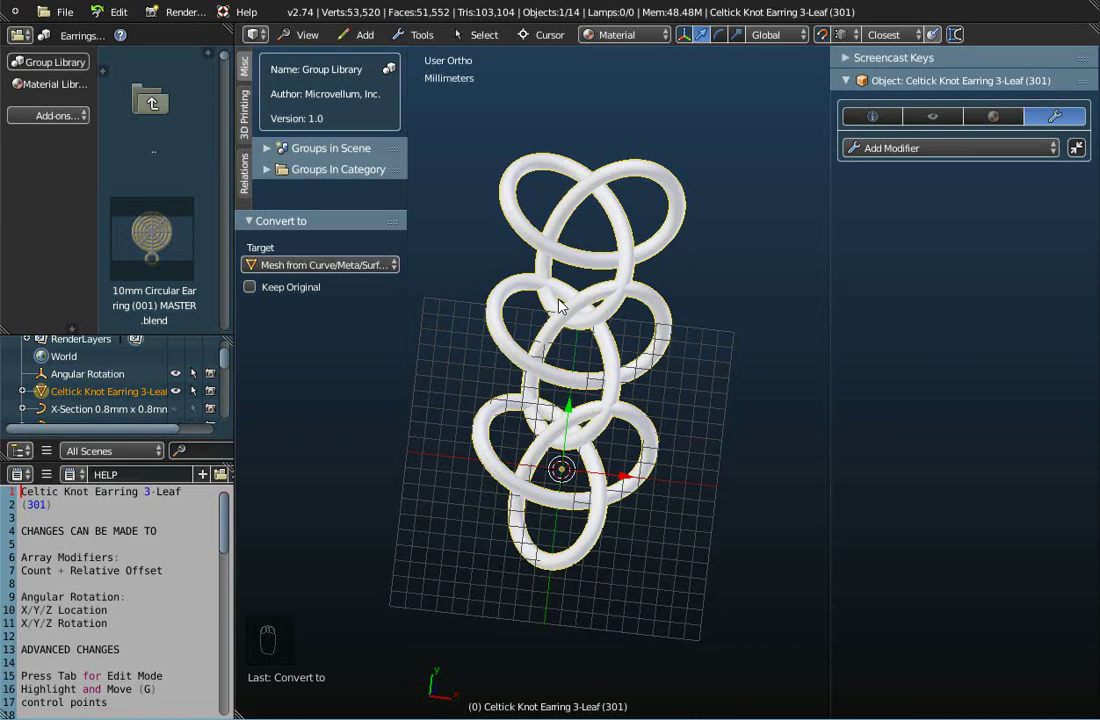
{"action": "middle_click_drag", "start_coordinate": [628, 339], "coordinate": [640, 413]}
{"action": "scroll", "coordinate": [628, 307], "scroll_direction": "down", "scroll_amount": 2}
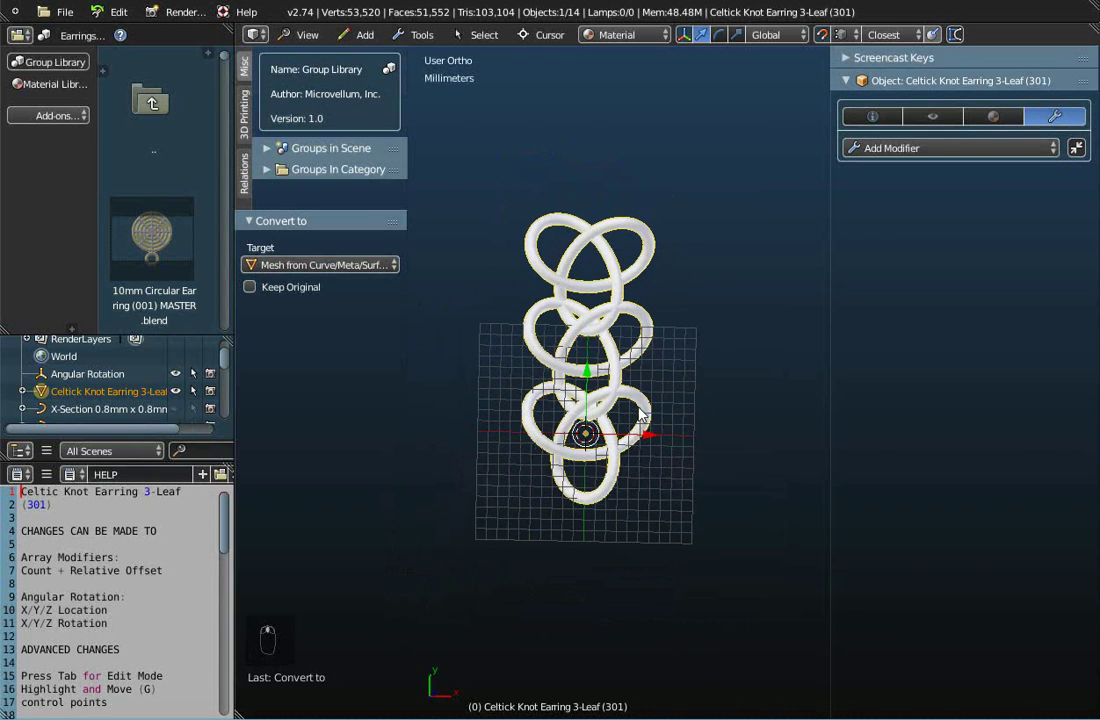
{"action": "left_click", "coordinate": [245, 115]}
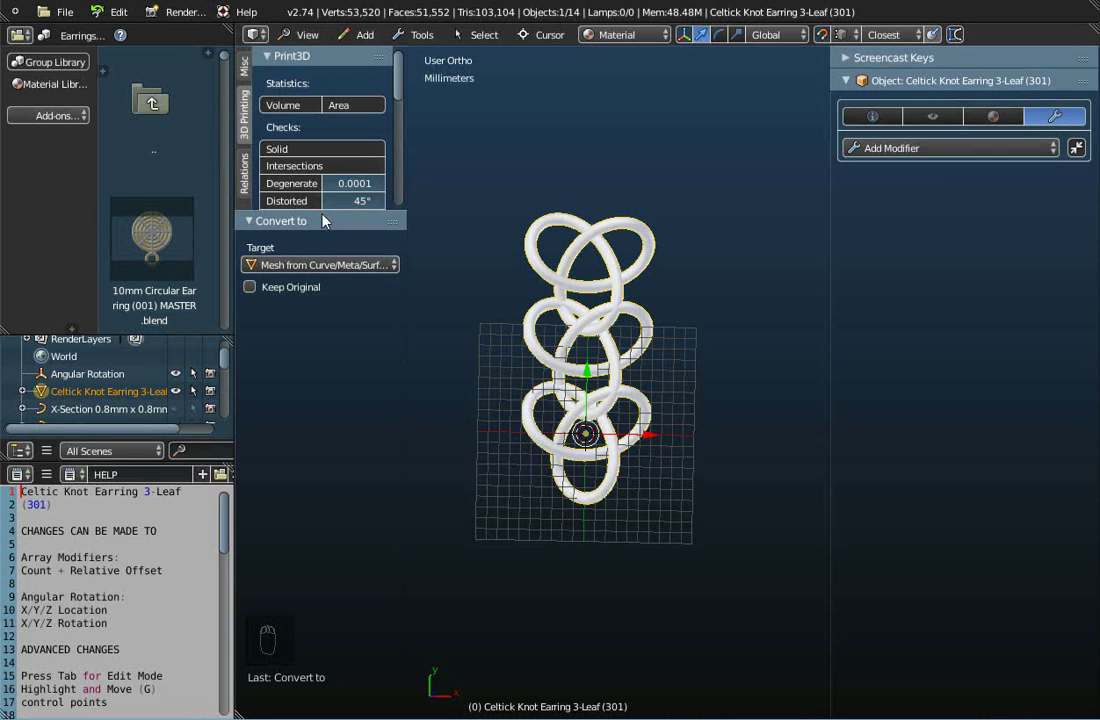
{"action": "left_click_drag", "start_coordinate": [326, 221], "coordinate": [328, 564]}
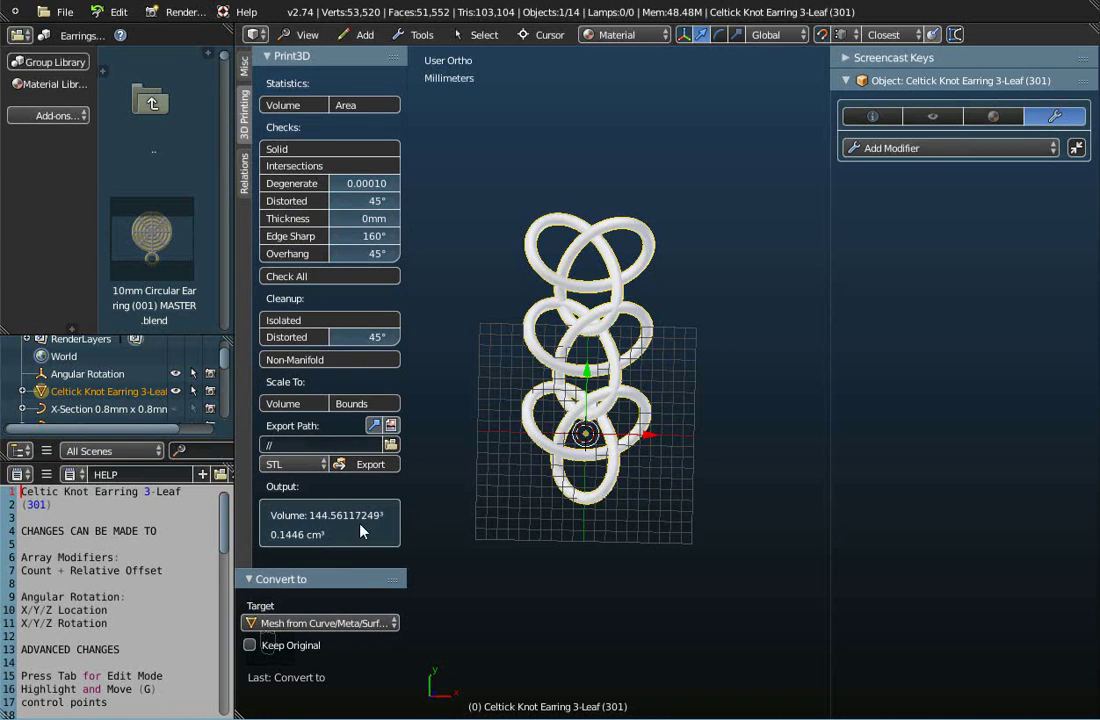
{"action": "left_click", "coordinate": [295, 107]}
Step: Inspect the knot mesh, hide the tool shelf and switch to the top orthographic view
{"action": "scroll", "coordinate": [588, 389], "scroll_direction": "up", "scroll_amount": 3}
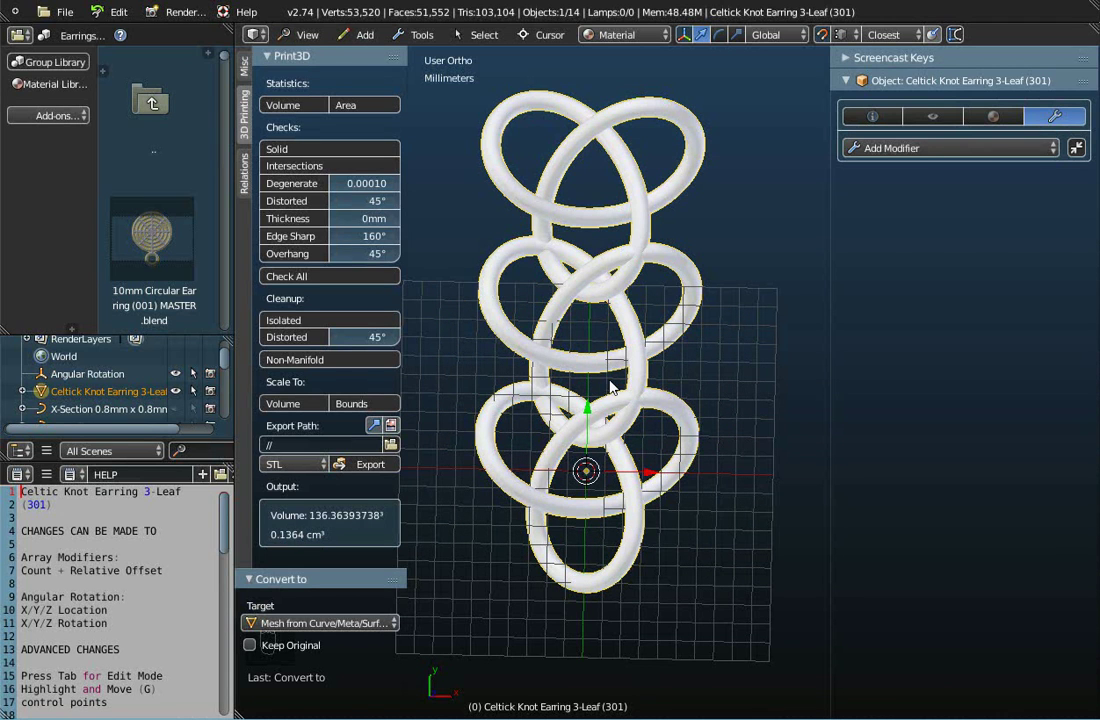
{"action": "scroll", "coordinate": [612, 388], "scroll_direction": "down", "scroll_amount": 2}
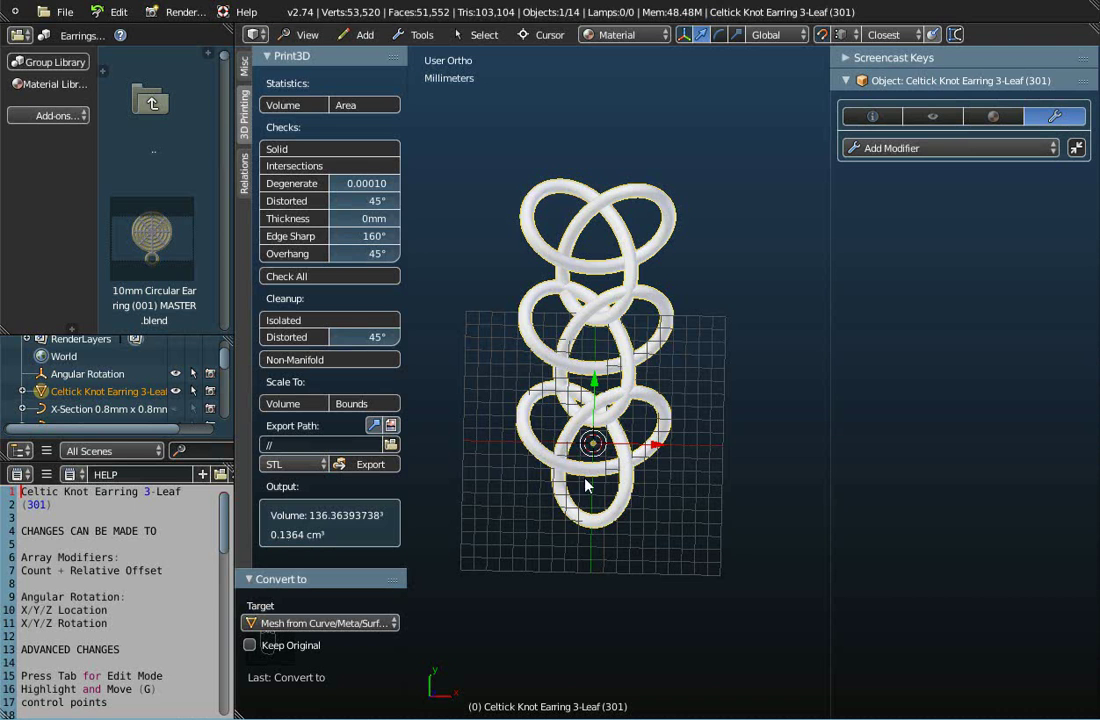
{"action": "middle_click_drag", "start_coordinate": [588, 468], "coordinate": [538, 410]}
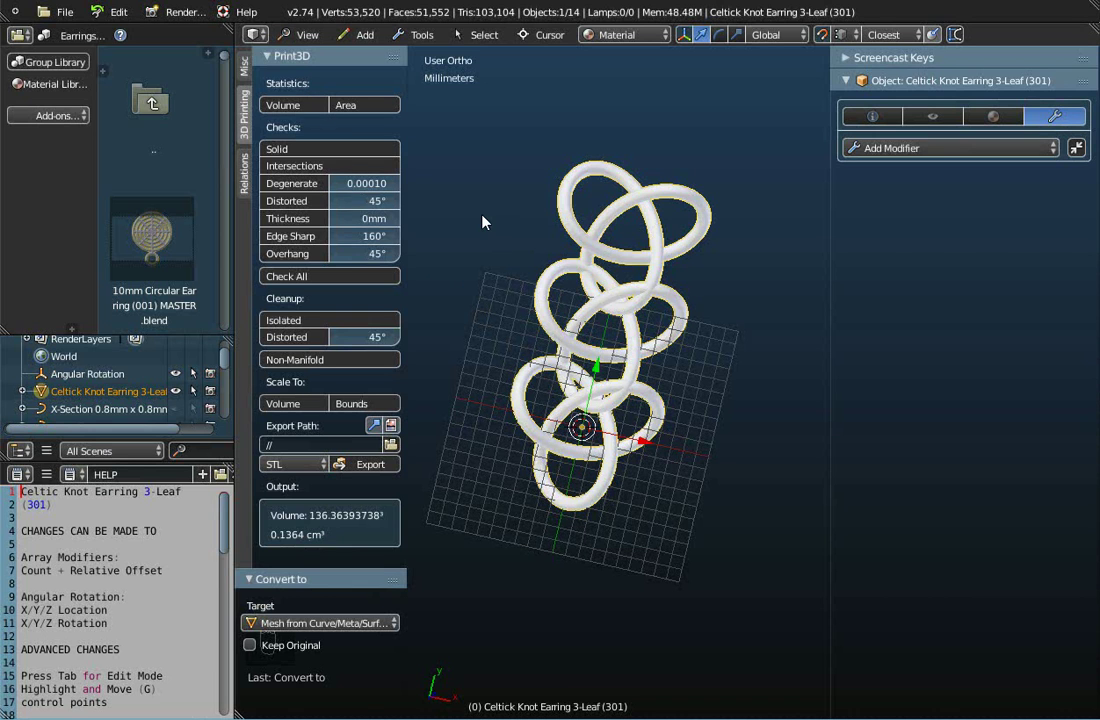
{"action": "key", "text": "t"}
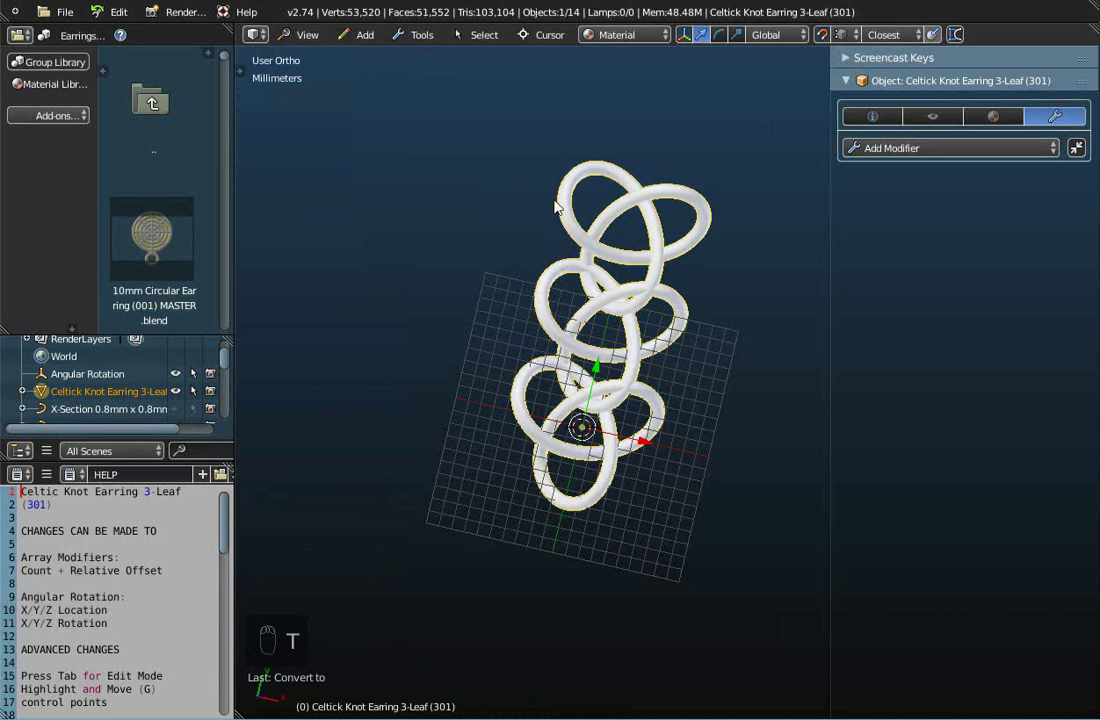
{"action": "middle_click_drag", "start_coordinate": [510, 424], "coordinate": [560, 462]}
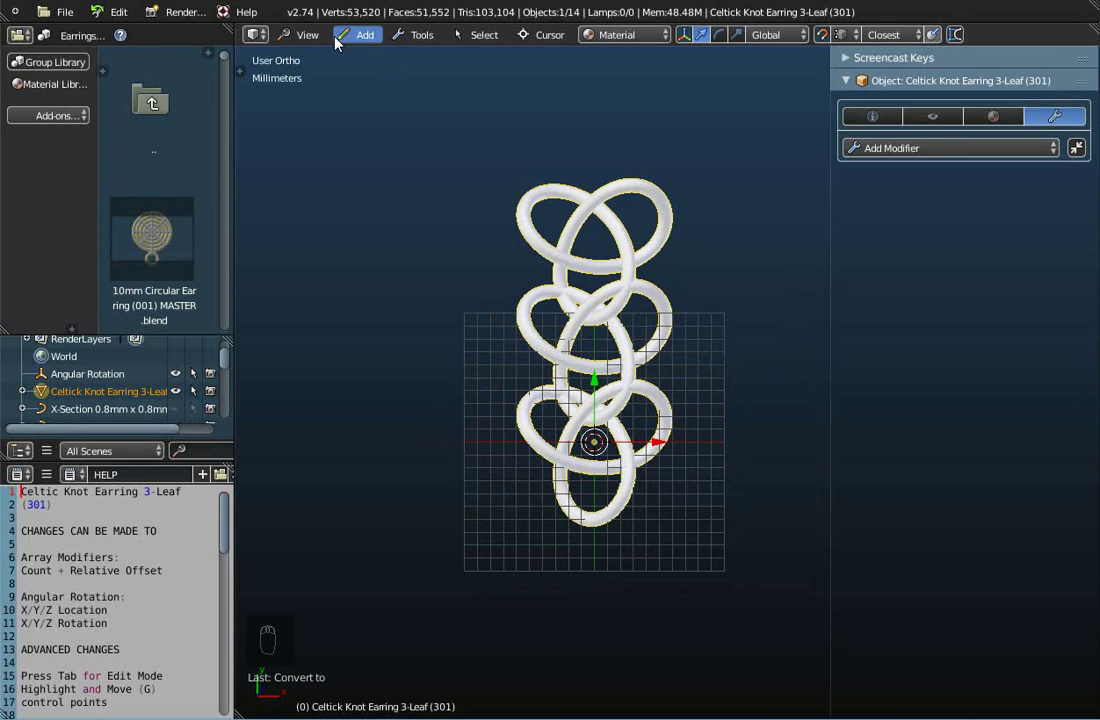
{"action": "left_click", "coordinate": [303, 34]}
{"action": "left_click", "coordinate": [320, 117]}
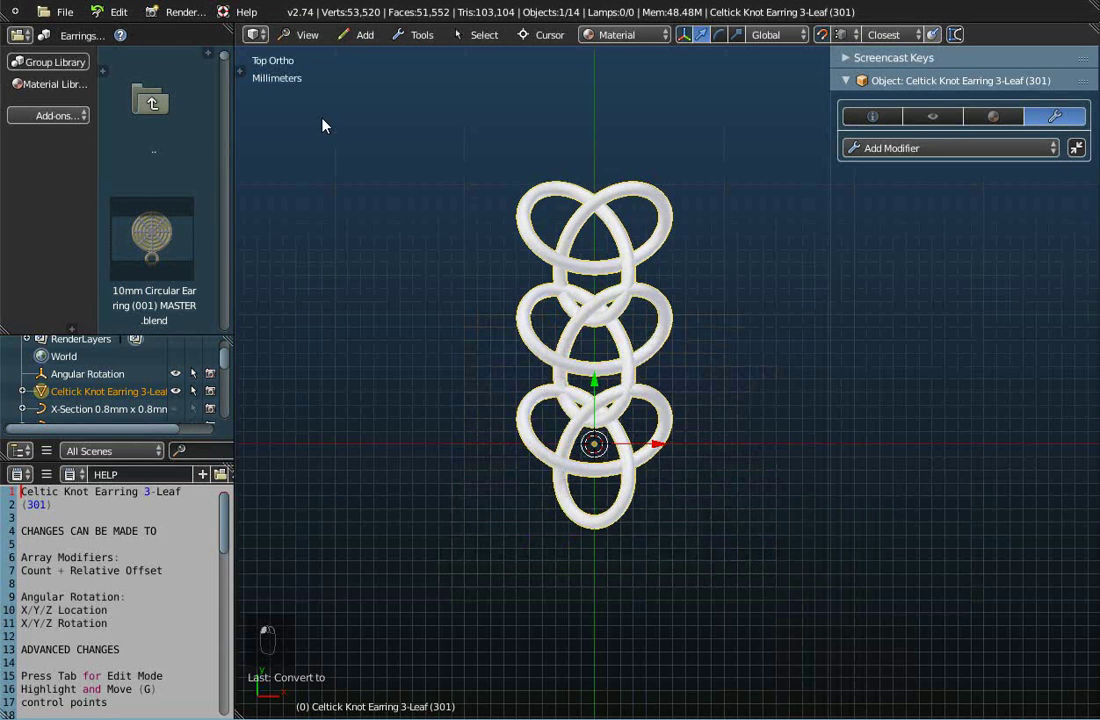
Step: Switch the group library to 3D Templates - Connectors and browse through the square, rounded and wire connectors
{"action": "left_click", "coordinate": [75, 35]}
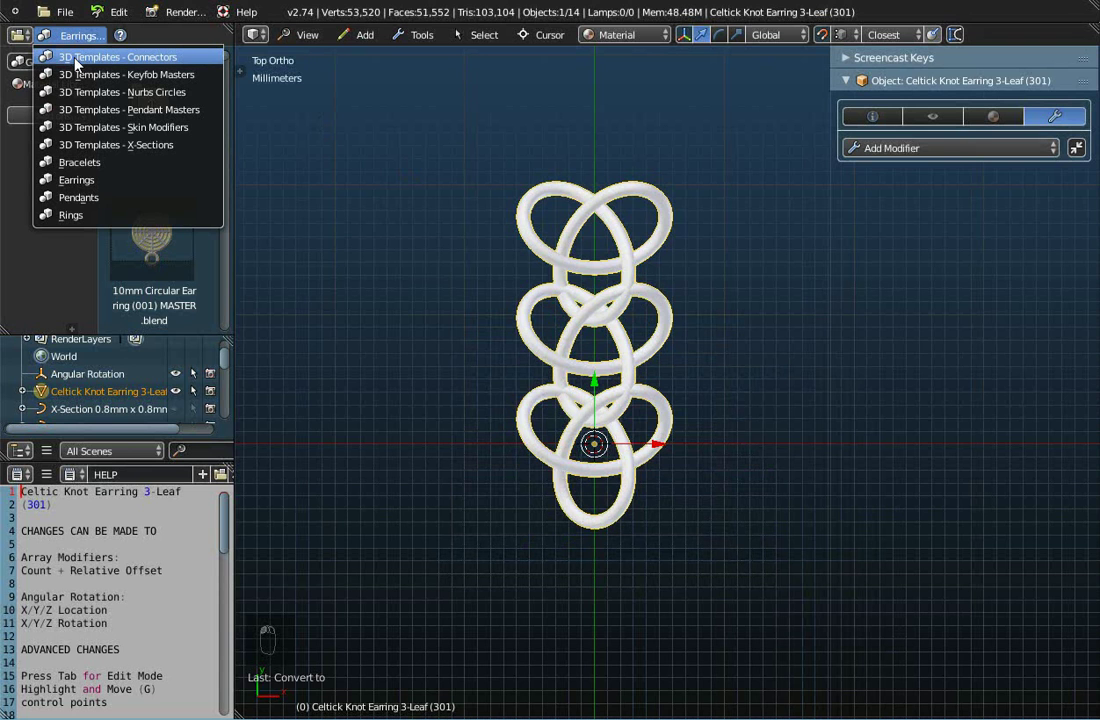
{"action": "left_click", "coordinate": [76, 60]}
{"action": "scroll", "coordinate": [153, 176], "scroll_direction": "down", "scroll_amount": 5}
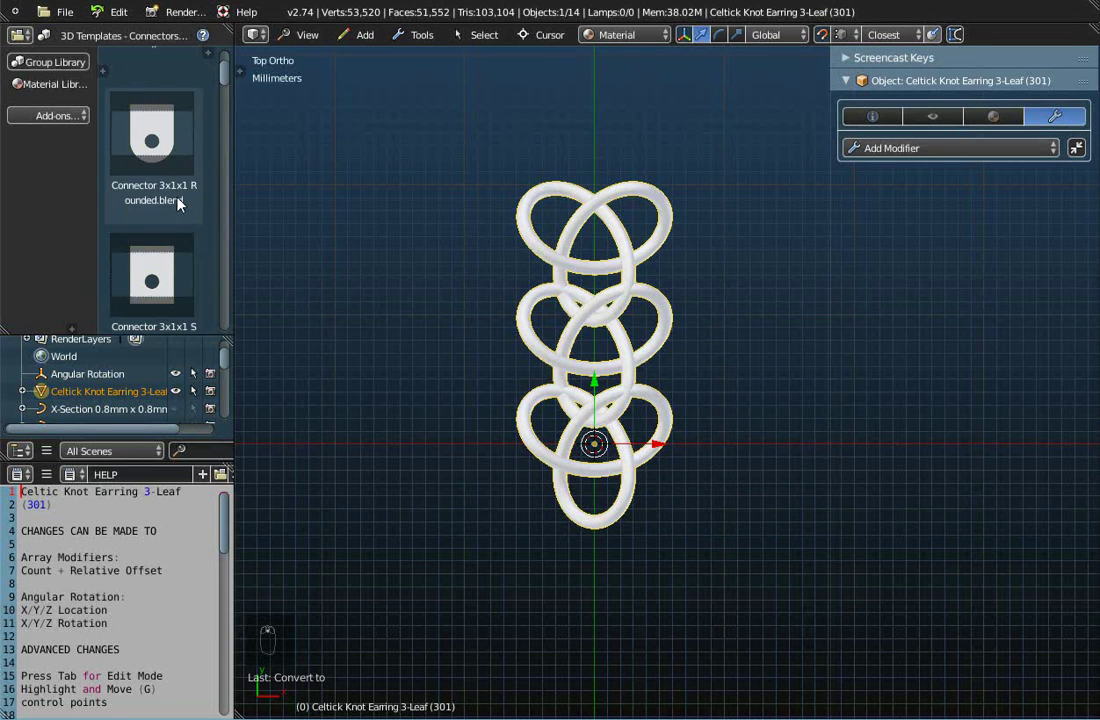
{"action": "scroll", "coordinate": [180, 204], "scroll_direction": "down", "scroll_amount": 5}
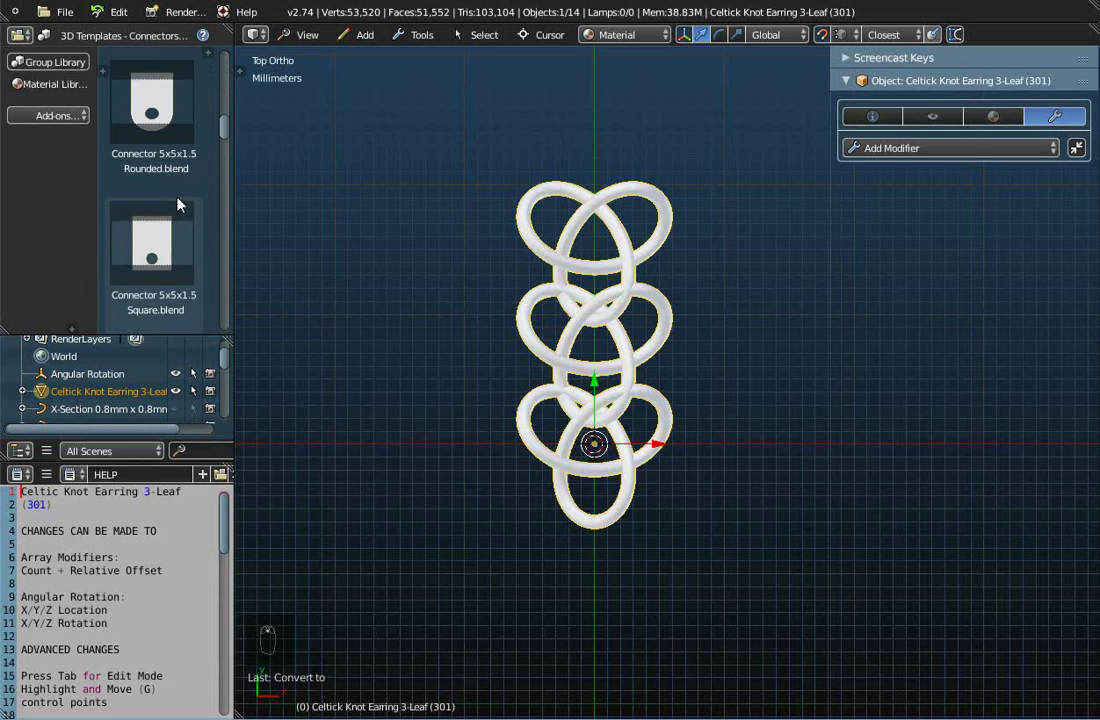
{"action": "scroll", "coordinate": [180, 204], "scroll_direction": "down", "scroll_amount": 6}
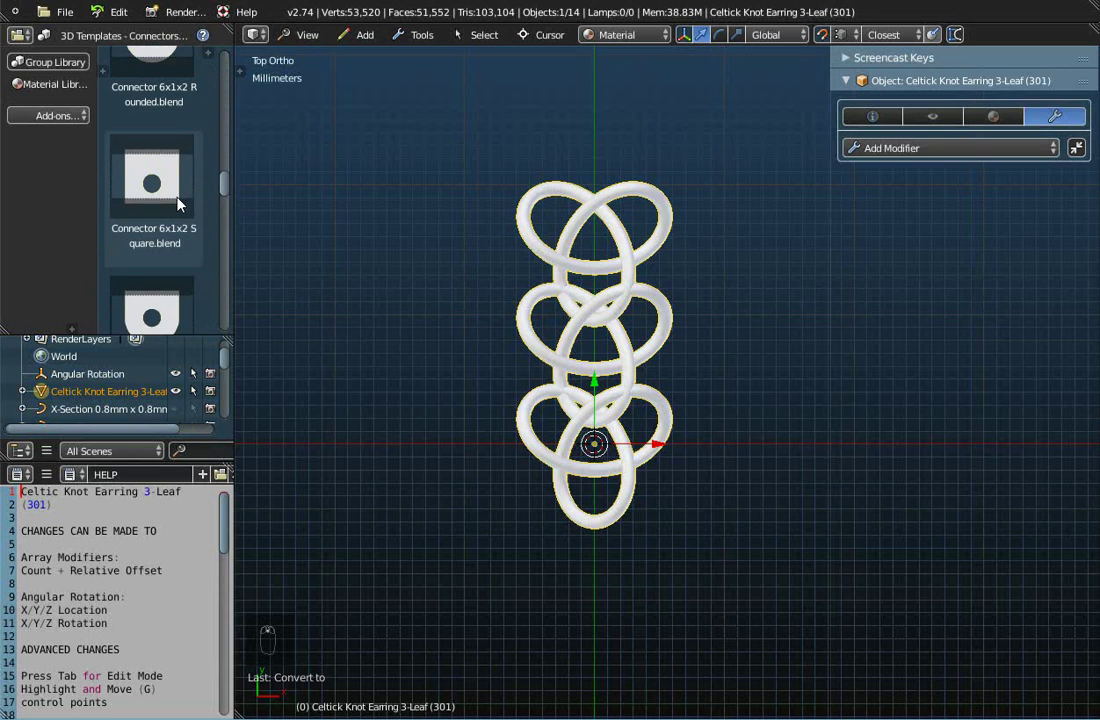
{"action": "scroll", "coordinate": [180, 204], "scroll_direction": "down", "scroll_amount": 5}
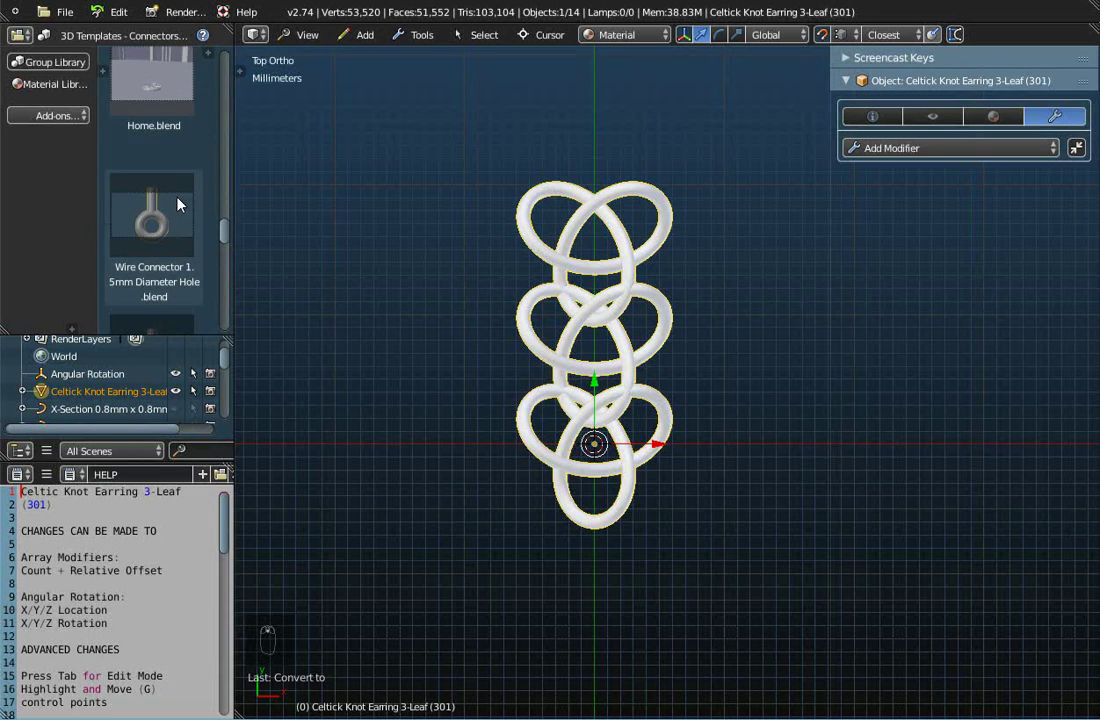
{"action": "scroll", "coordinate": [180, 204], "scroll_direction": "down", "scroll_amount": 2}
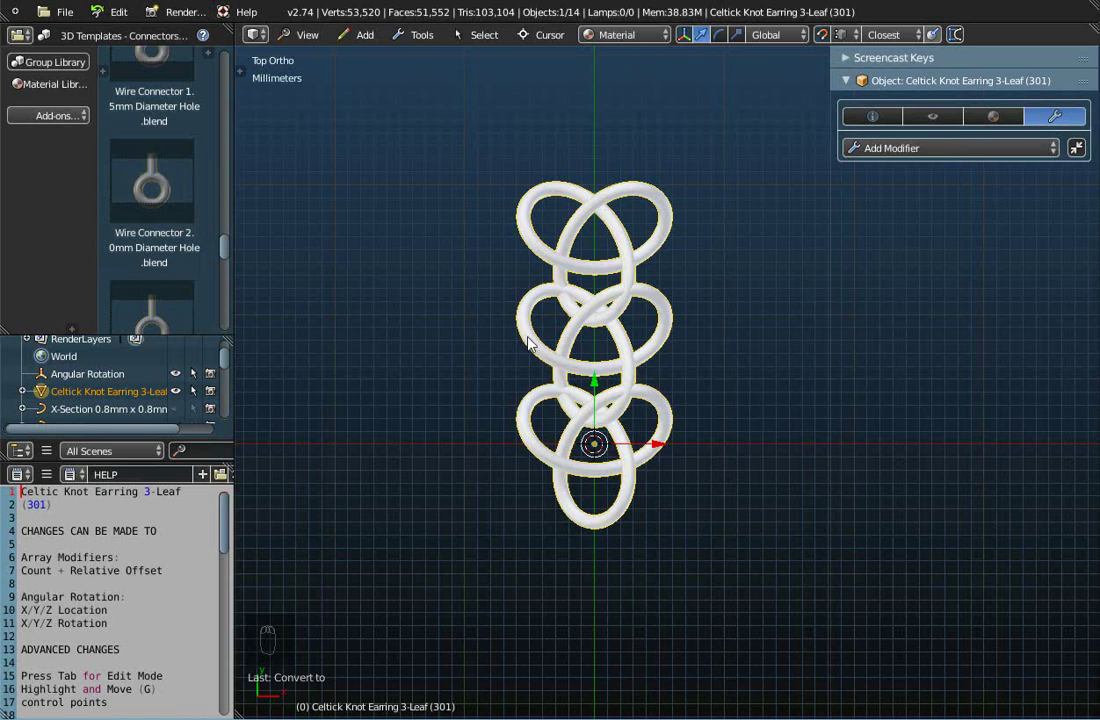
Step: Append the Wire Connector 2.0mm Diameter Hole object from its blend file in the 3D Templates - Connectors folder
{"action": "left_click", "coordinate": [70, 14]}
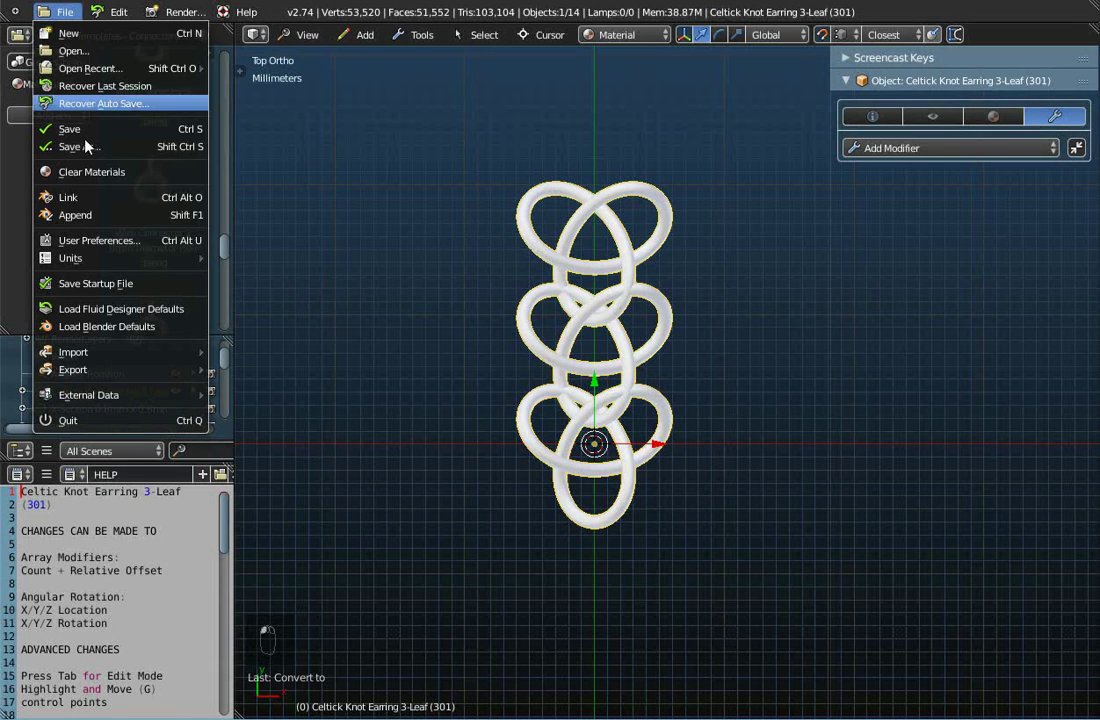
{"action": "left_click", "coordinate": [75, 215]}
{"action": "left_click", "coordinate": [232, 118]}
{"action": "left_click", "coordinate": [229, 101]}
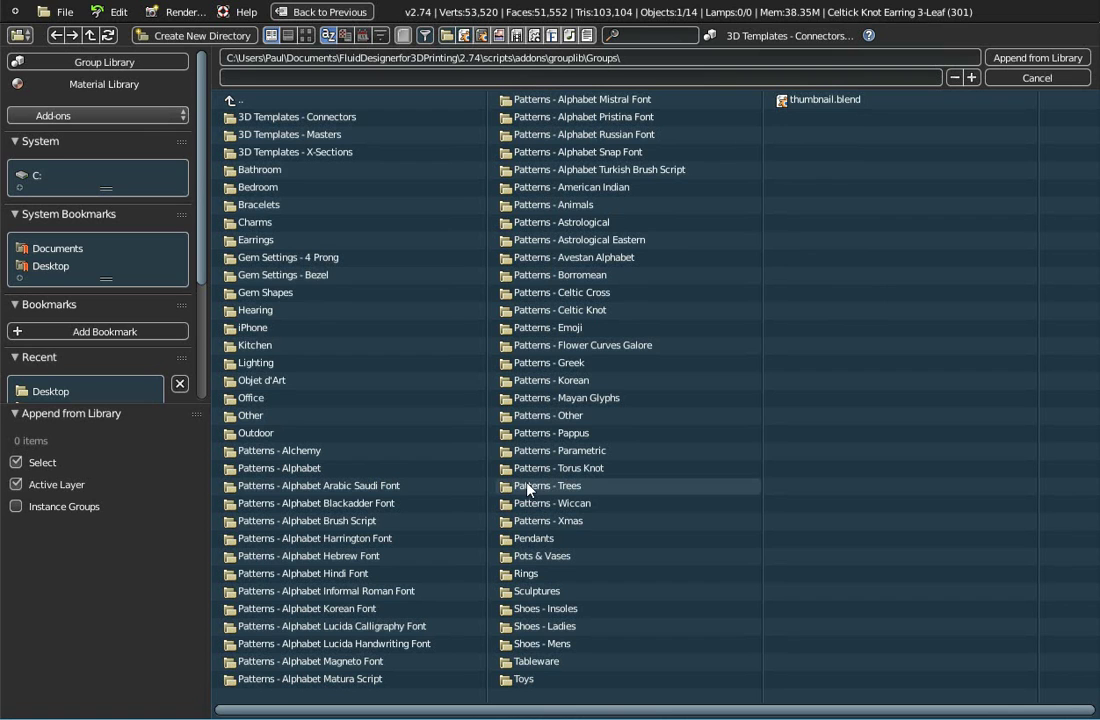
{"action": "left_click", "coordinate": [254, 118]}
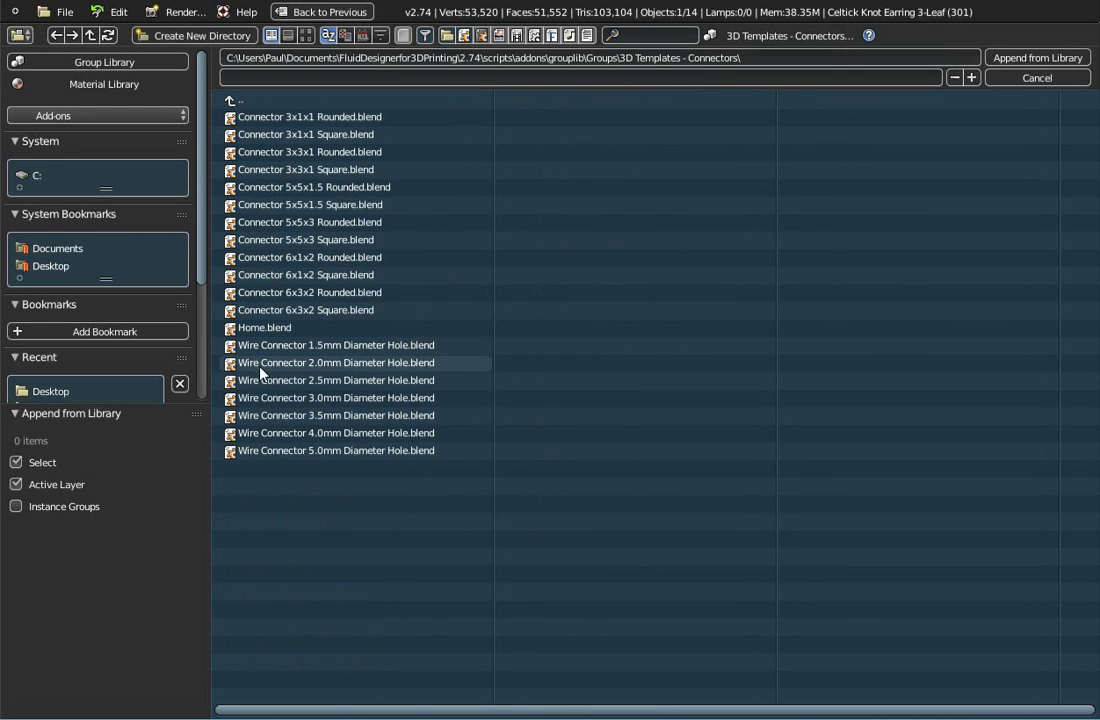
{"action": "double_click", "coordinate": [375, 363]}
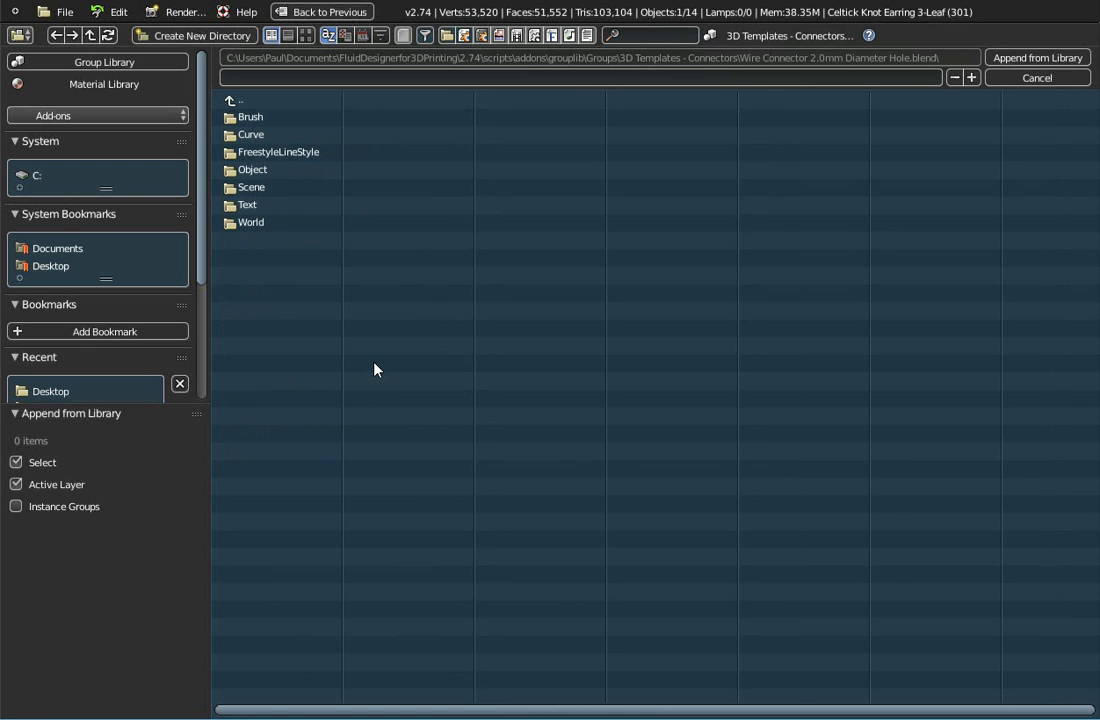
{"action": "left_click", "coordinate": [255, 170]}
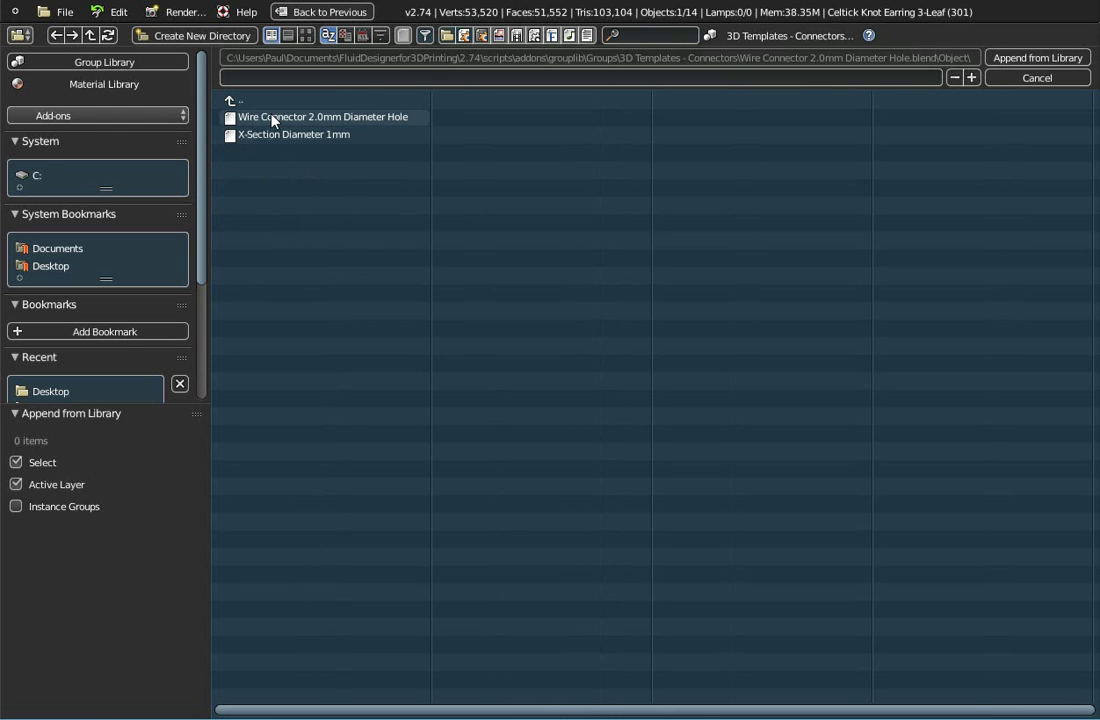
{"action": "left_click", "coordinate": [273, 121]}
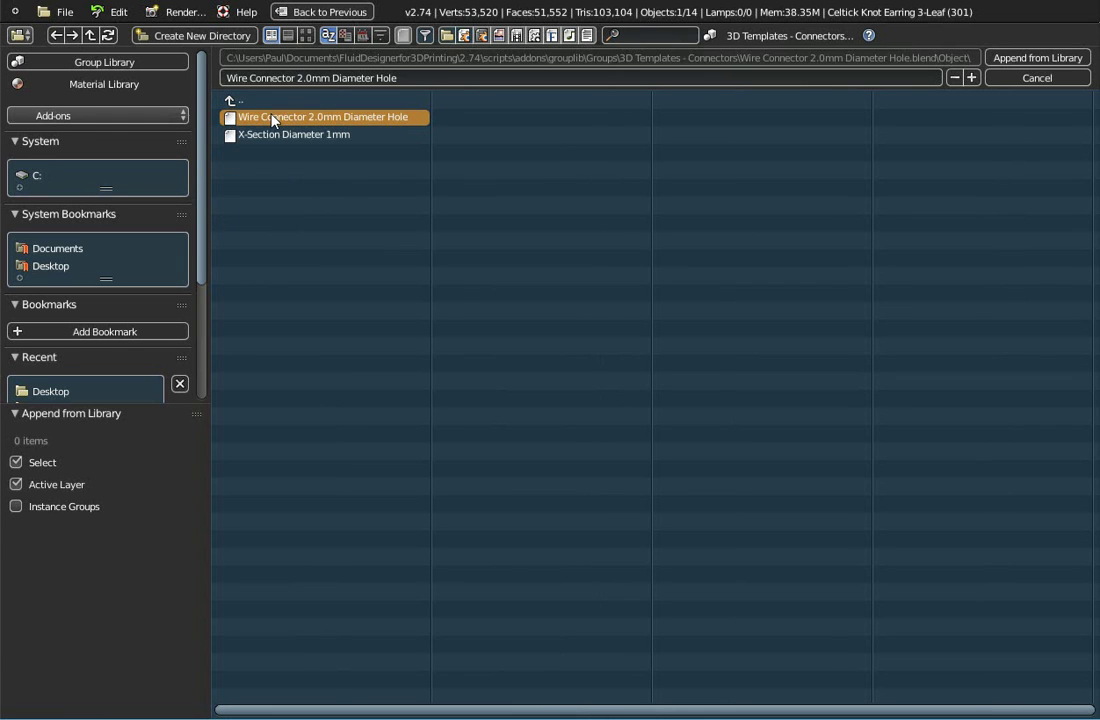
{"action": "left_click", "coordinate": [1012, 60]}
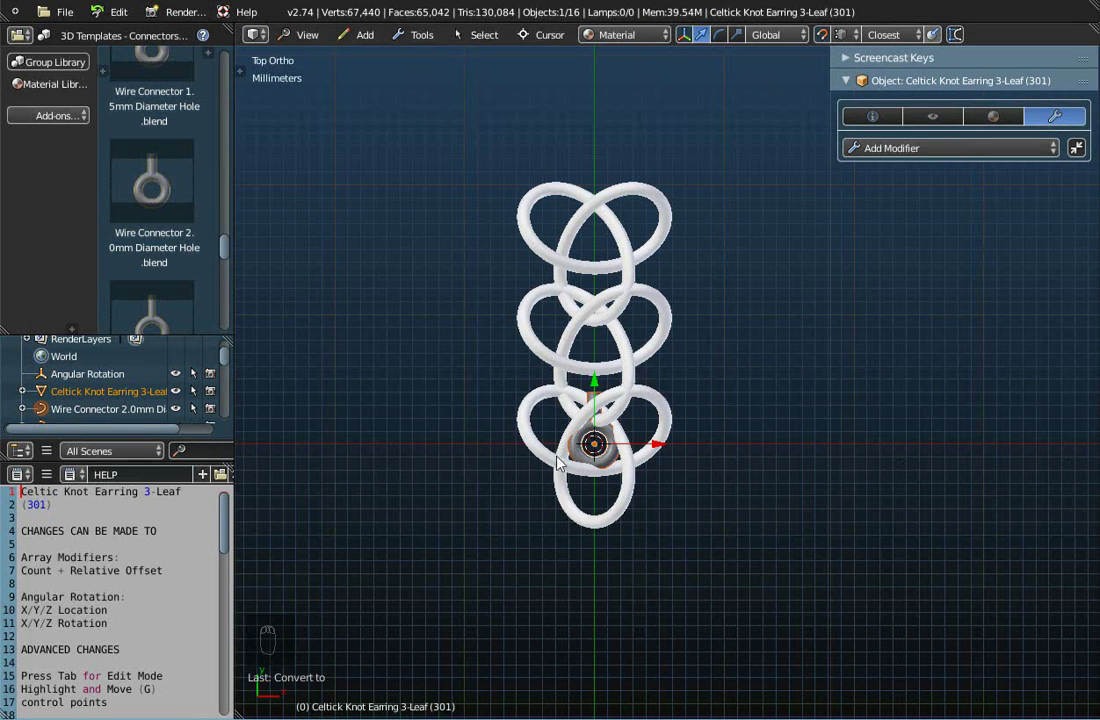
Step: Select the wire connector at the origin and move it down along the Y axis within the lowest knot loop
{"action": "scroll", "coordinate": [612, 474], "scroll_direction": "up", "scroll_amount": 4}
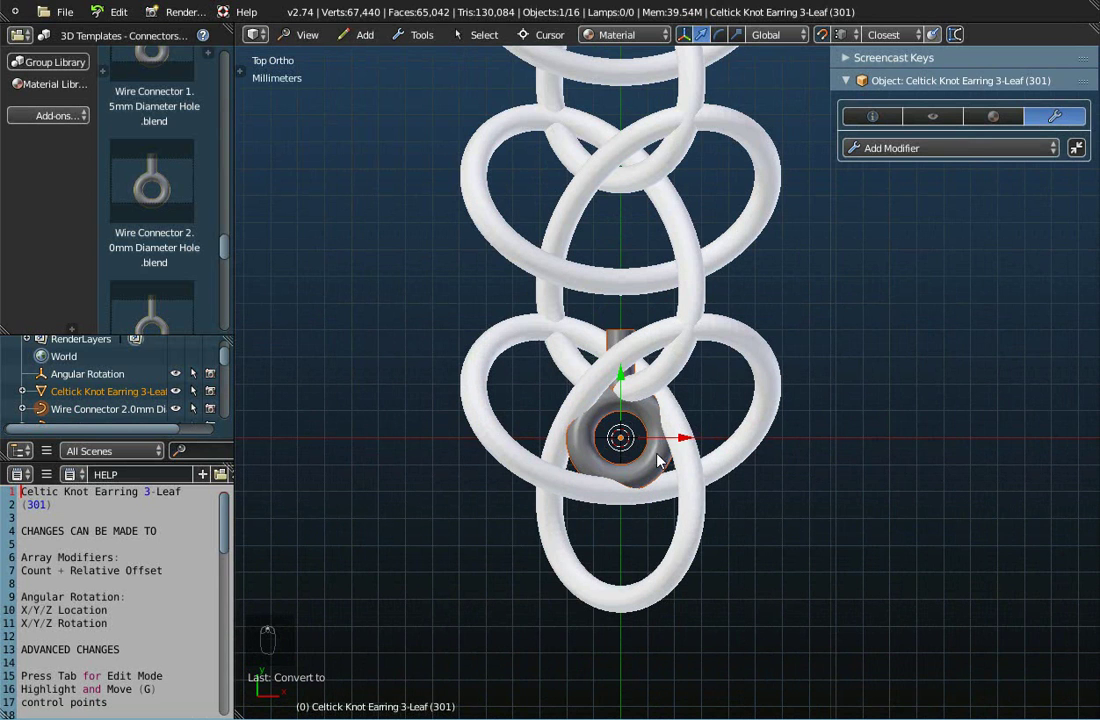
{"action": "right_click", "coordinate": [659, 460]}
{"action": "scroll", "coordinate": [643, 543], "scroll_direction": "down", "scroll_amount": 3}
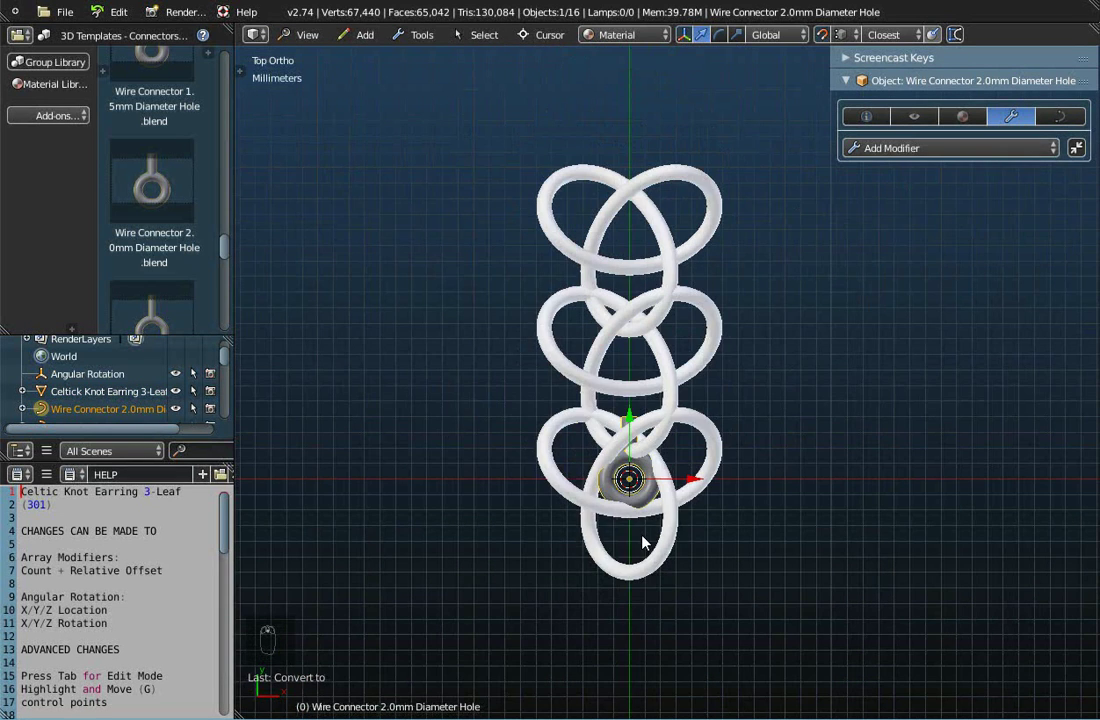
{"action": "key", "text": "g"}
{"action": "key", "text": "y"}
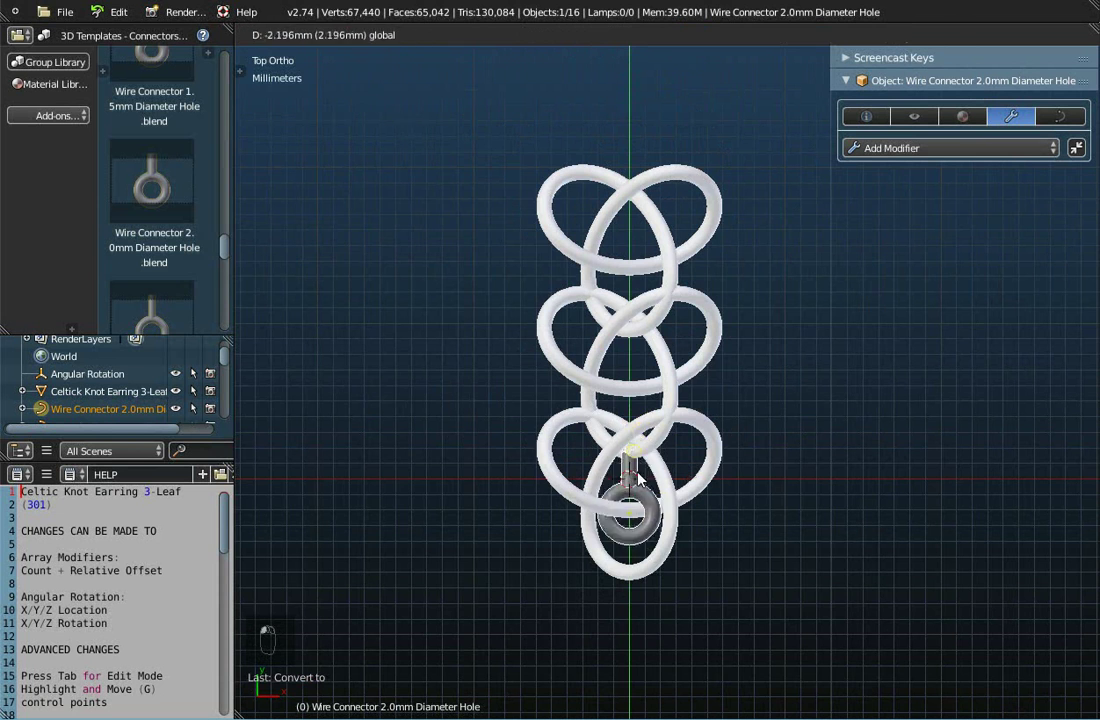
{"action": "left_click", "coordinate": [663, 577]}
{"action": "scroll", "coordinate": [643, 555], "scroll_direction": "up", "scroll_amount": 2}
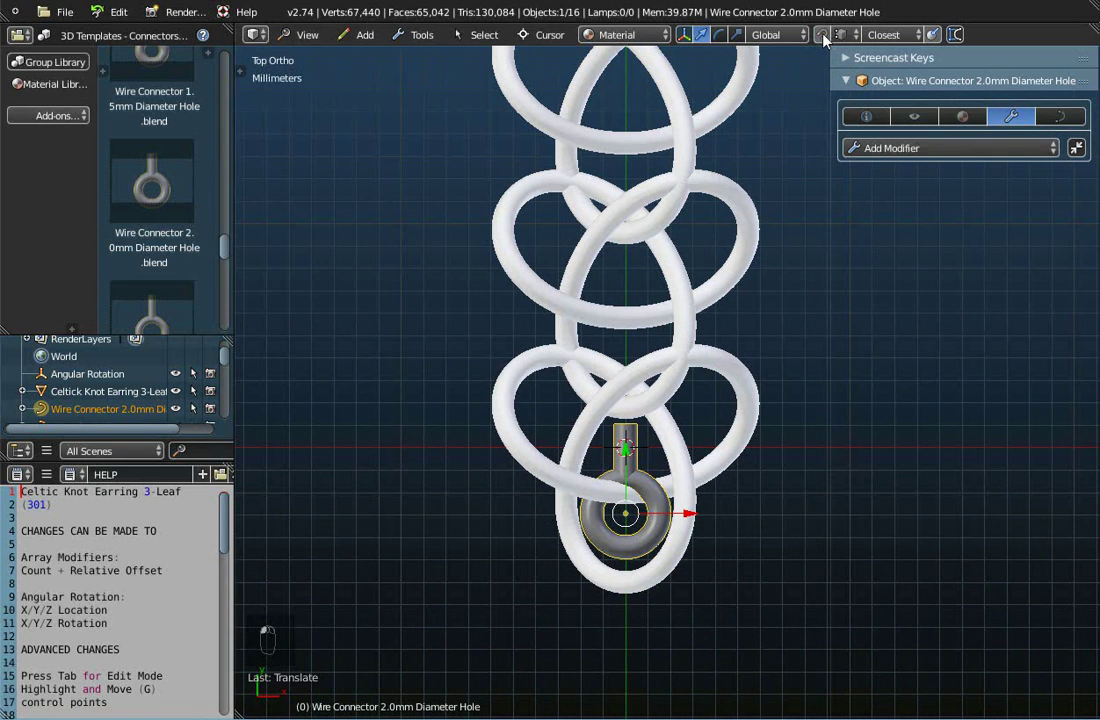
Step: With snapping off, move the connector further down along Y until its stem overlaps the bottom of the lowest knot loop
{"action": "key", "text": "g"}
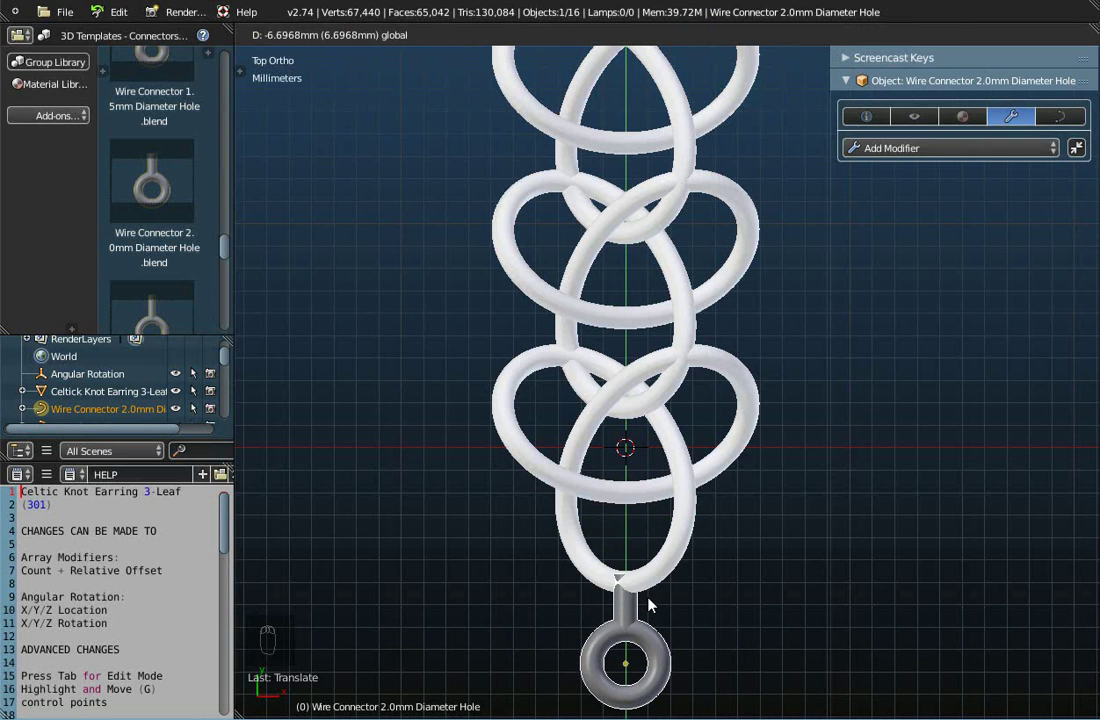
{"action": "left_click", "coordinate": [628, 592]}
{"action": "scroll", "coordinate": [632, 600], "scroll_direction": "up", "scroll_amount": 3}
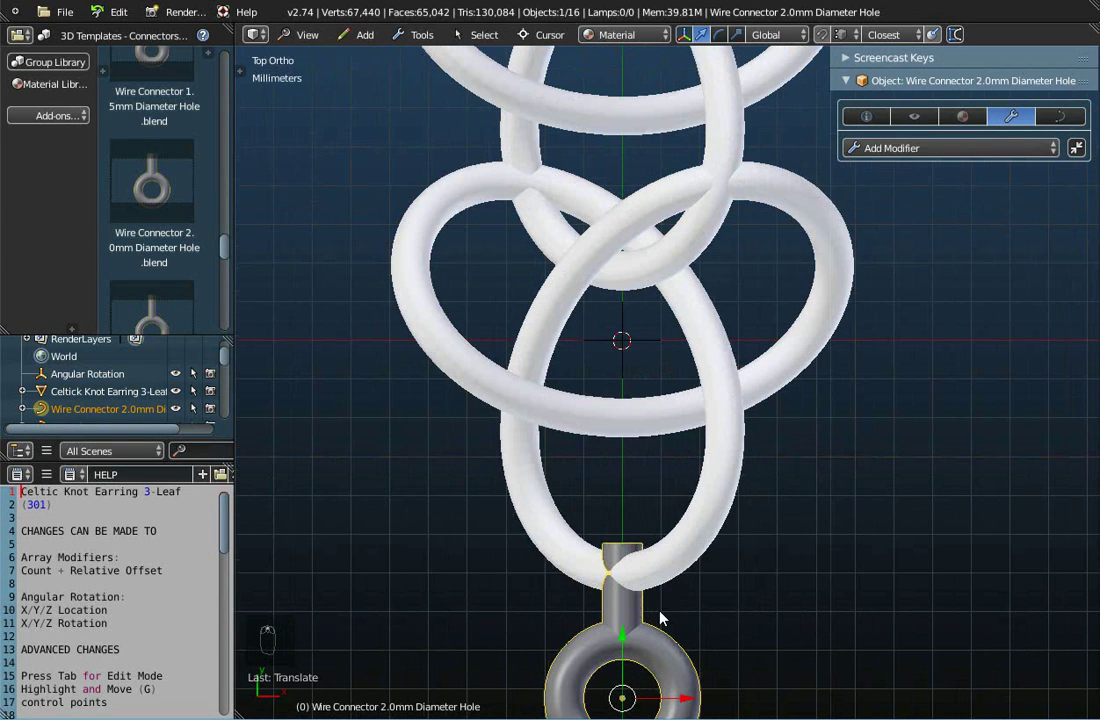
{"action": "middle_click_drag", "start_coordinate": [695, 636], "coordinate": [673, 456], "text": "shift"}
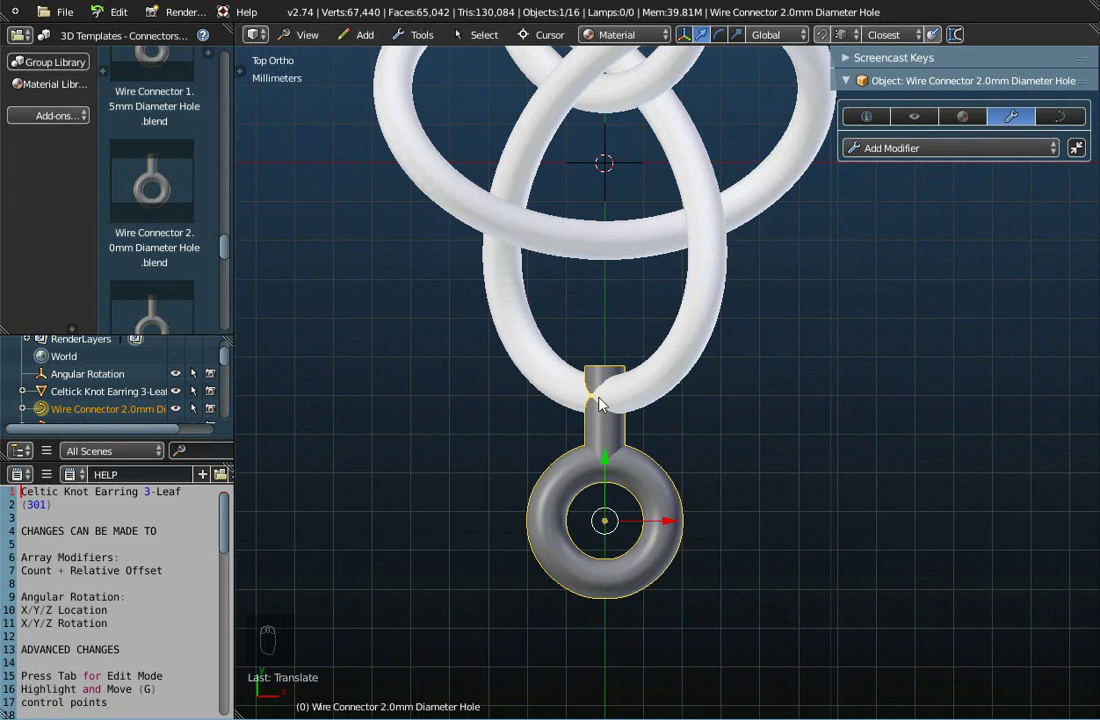
Step: Enter Edit Mode on the connector and delete the two uppermost control points of its stem as vertices
{"action": "key", "text": "Tab"}
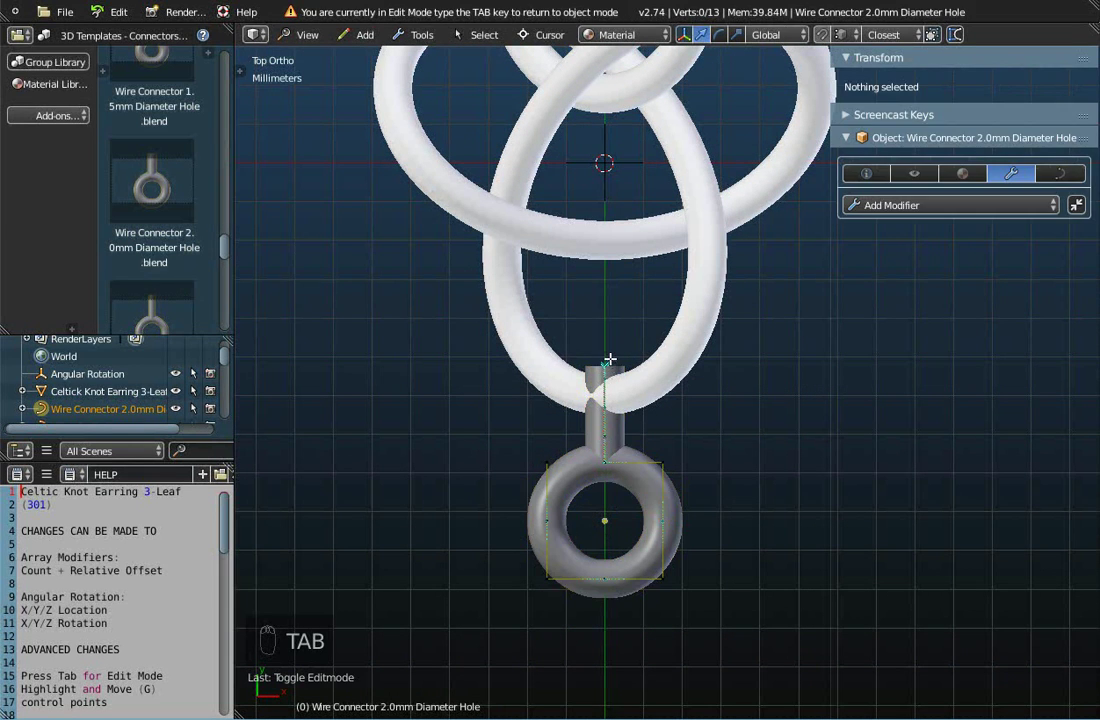
{"action": "right_click", "coordinate": [606, 362]}
{"action": "scroll", "coordinate": [609, 362], "scroll_direction": "up", "scroll_amount": 5}
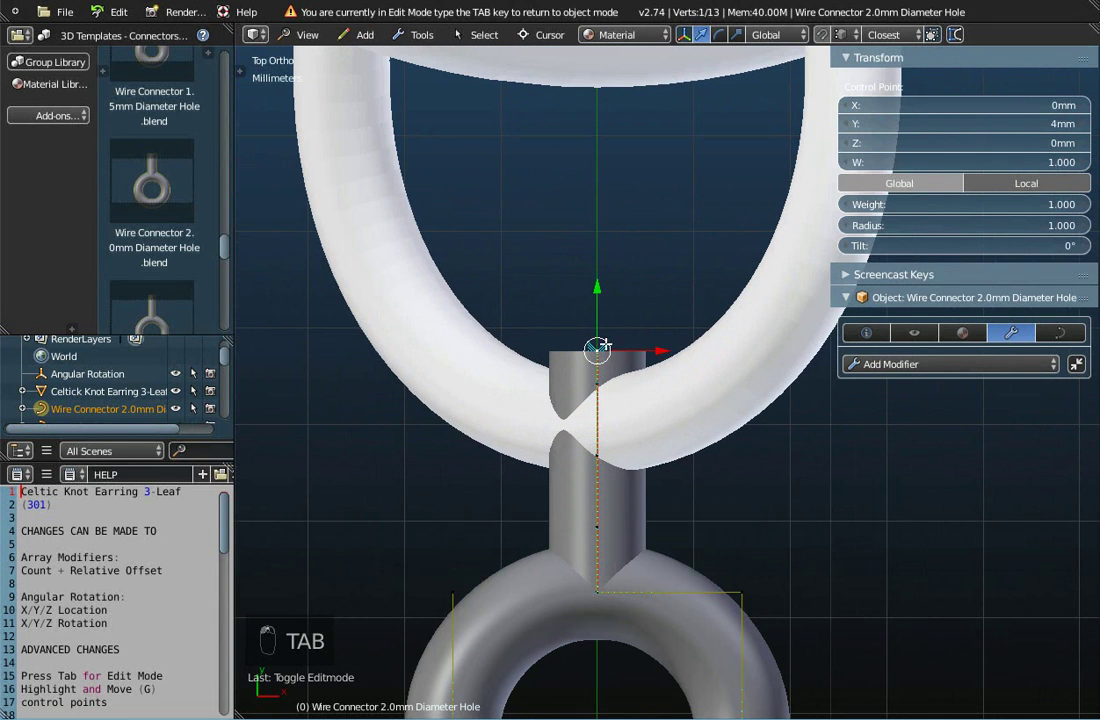
{"action": "right_click", "coordinate": [597, 381]}
{"action": "right_click", "coordinate": [597, 457]}
{"action": "right_click", "coordinate": [595, 521]}
{"action": "right_click", "coordinate": [598, 348]}
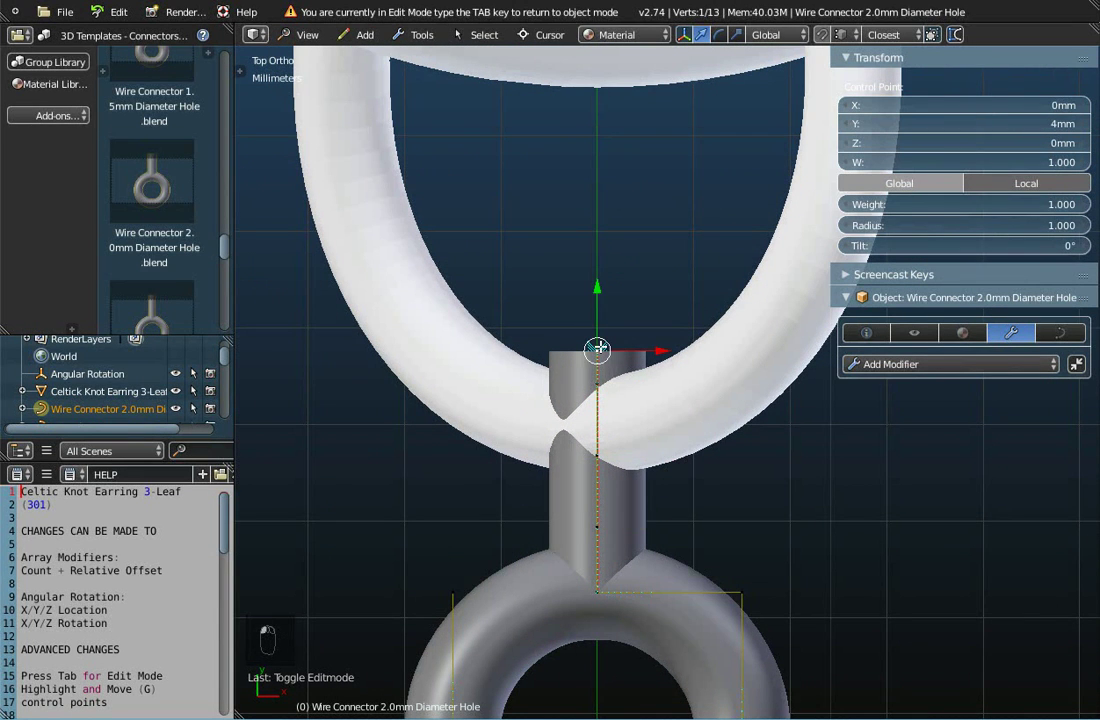
{"action": "key", "text": "x"}
{"action": "left_click", "coordinate": [597, 347]}
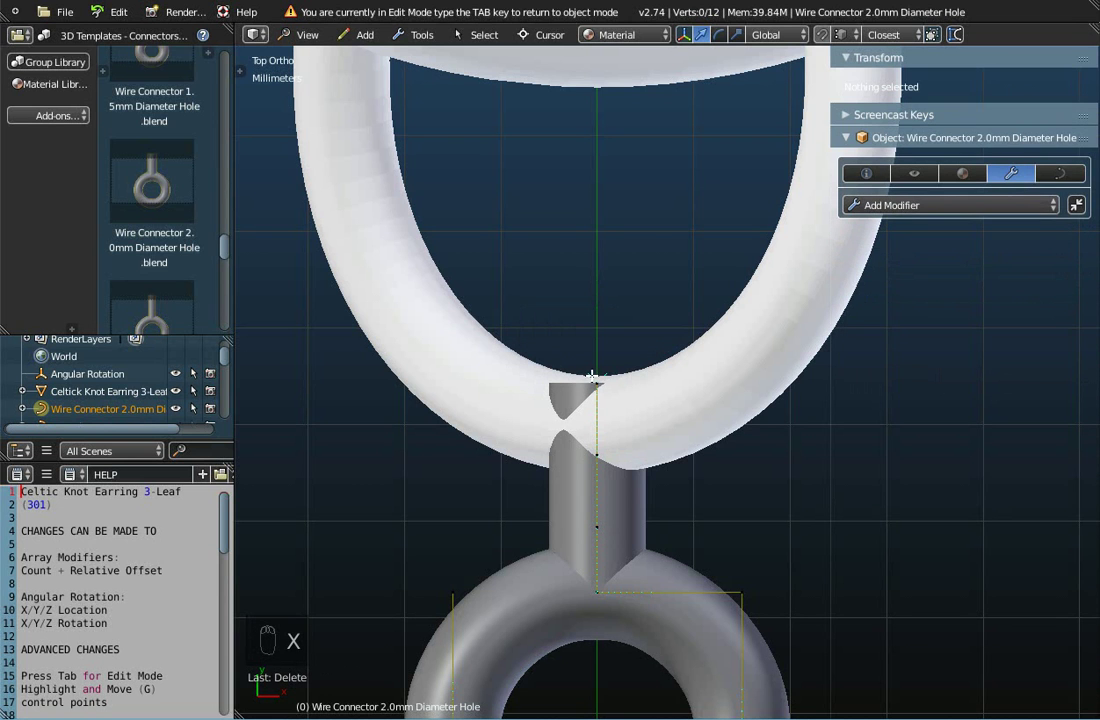
{"action": "right_click", "coordinate": [597, 381]}
{"action": "key", "text": "x"}
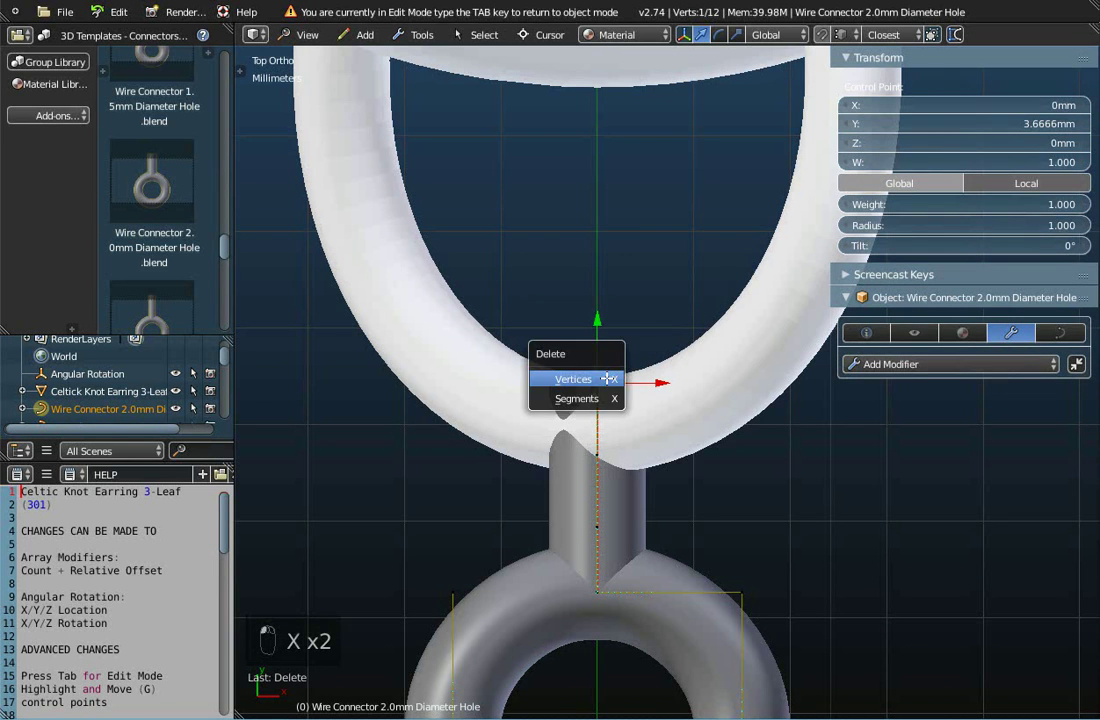
{"action": "left_click", "coordinate": [608, 379]}
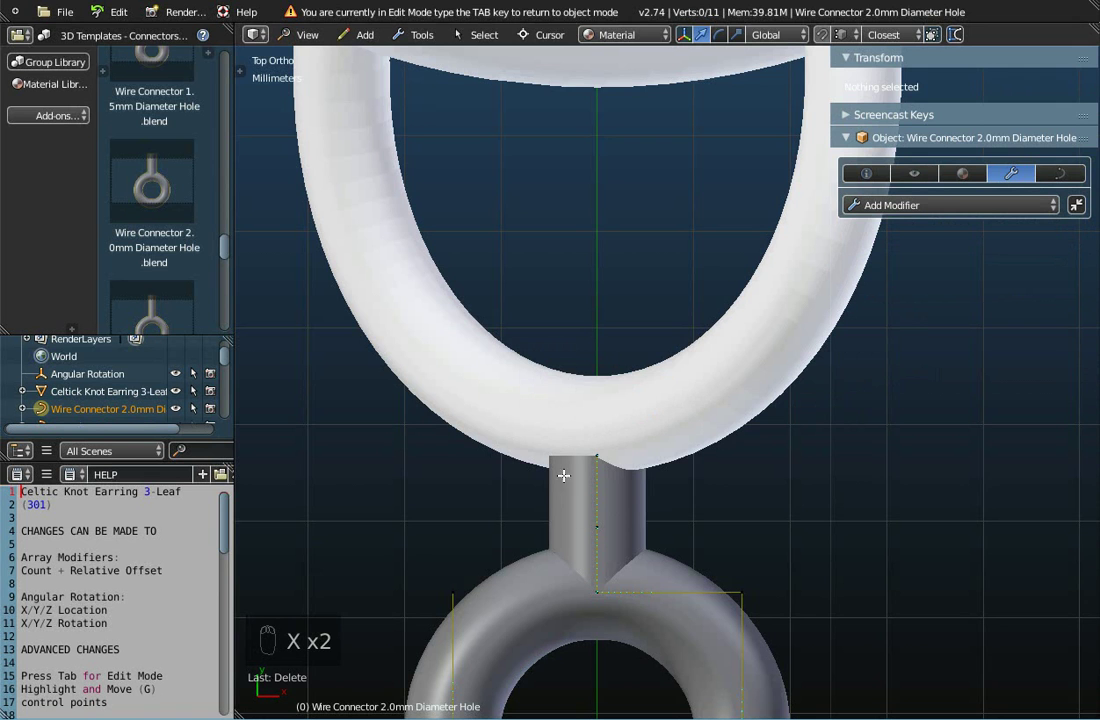
Step: Select the stem's new top control point and move it up along Y to about 3.20 mm, into the knot wire
{"action": "scroll", "coordinate": [548, 486], "scroll_direction": "down", "scroll_amount": 4}
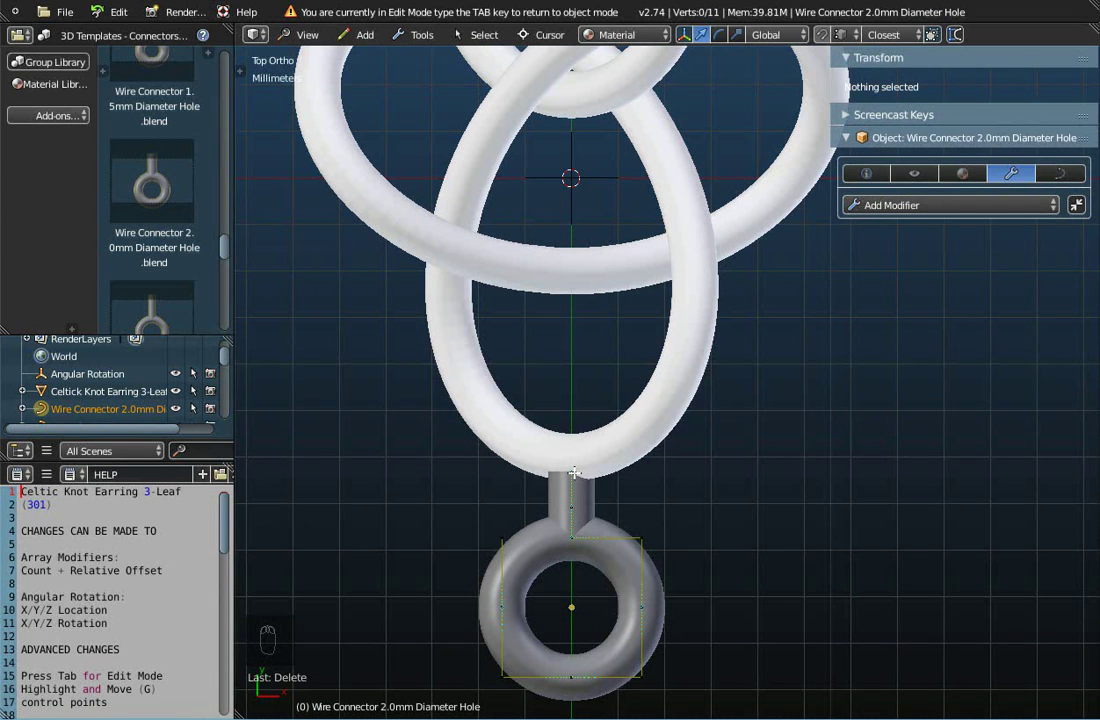
{"action": "scroll", "coordinate": [548, 486], "scroll_direction": "up", "scroll_amount": 3}
{"action": "right_click", "coordinate": [541, 494]}
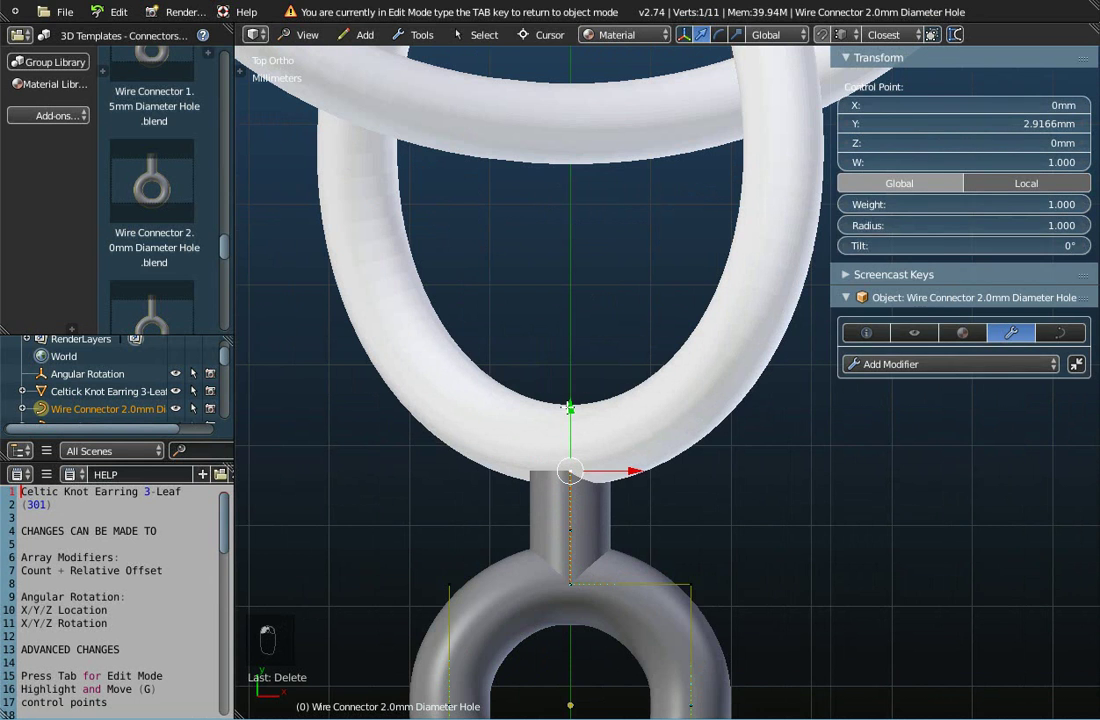
{"action": "scroll", "coordinate": [567, 477], "scroll_direction": "up", "scroll_amount": 3}
{"action": "scroll", "coordinate": [569, 474], "scroll_direction": "up", "scroll_amount": 2}
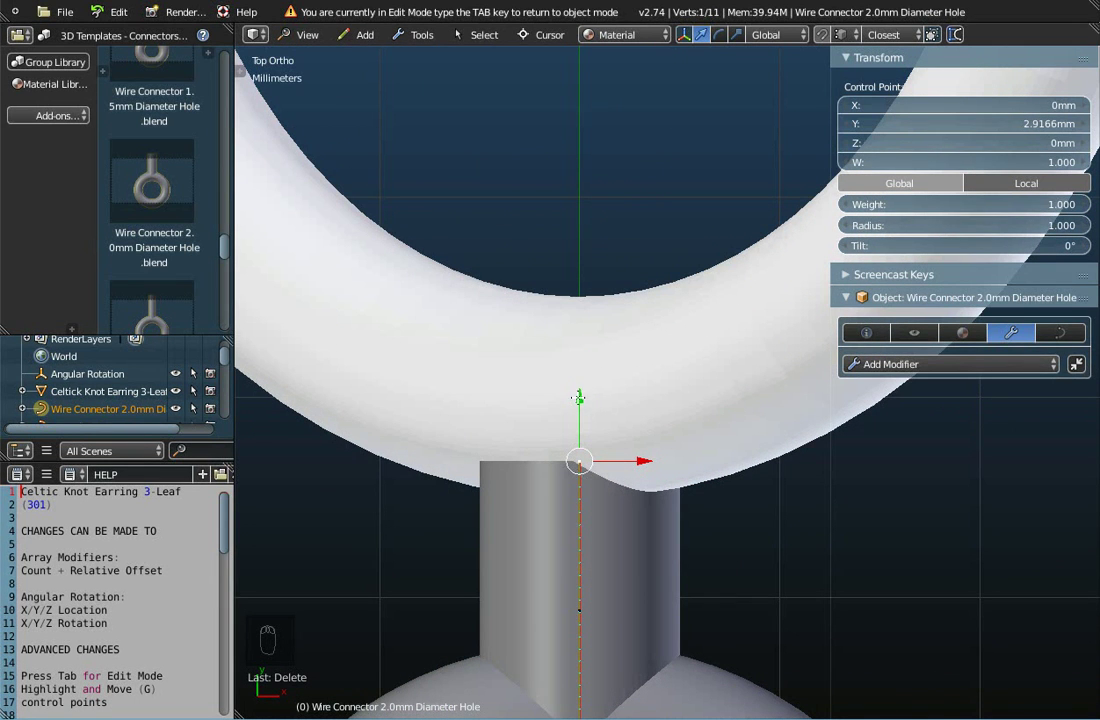
{"action": "key", "text": "g"}
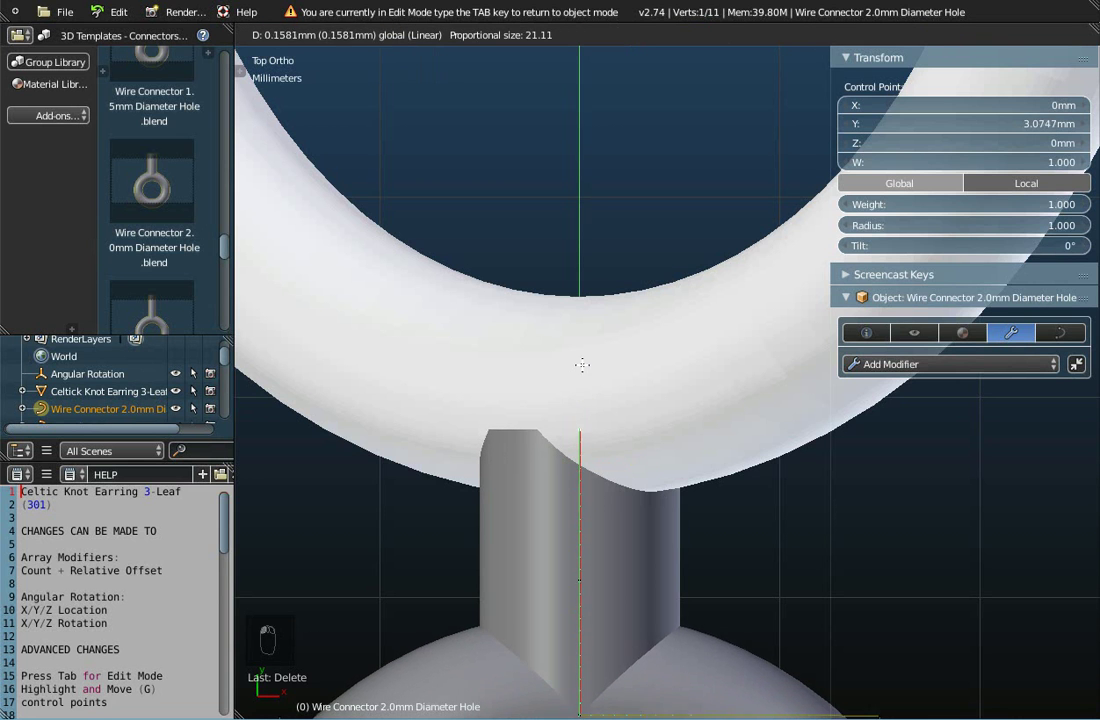
{"action": "left_click", "coordinate": [583, 341]}
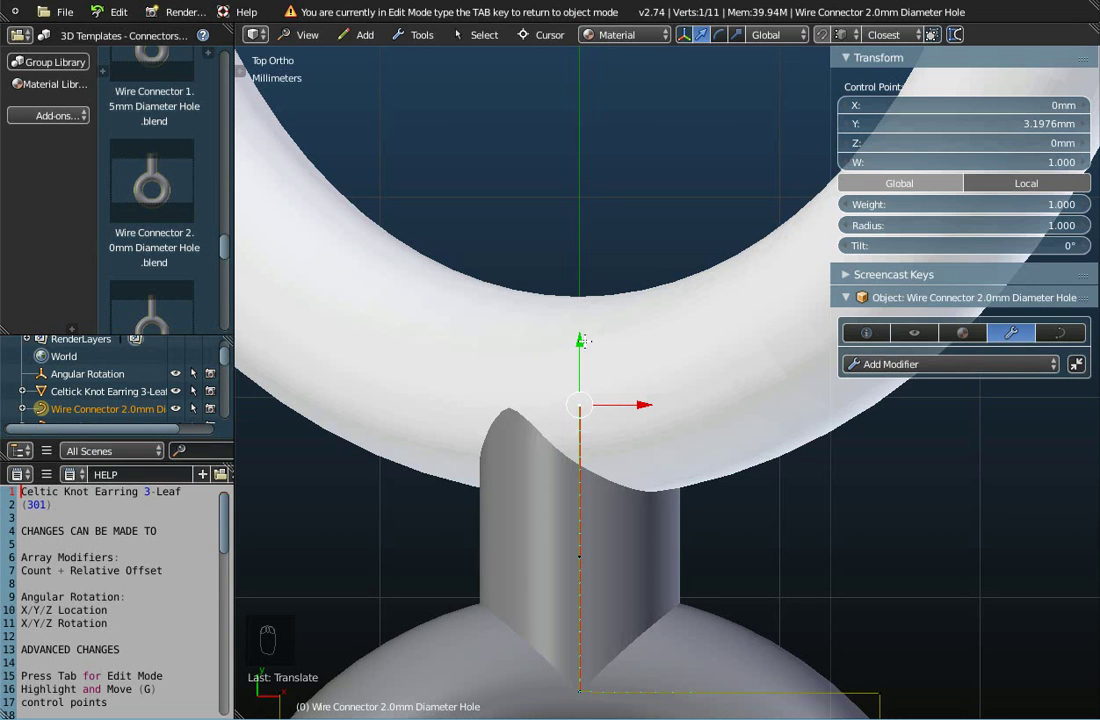
Step: Lower the top control point slightly, check the joint at an angle, and raise the point along Y to about 3.21 mm in top view
{"action": "left_click_drag", "start_coordinate": [577, 335], "coordinate": [581, 372]}
{"action": "middle_click_drag", "start_coordinate": [533, 432], "coordinate": [516, 565]}
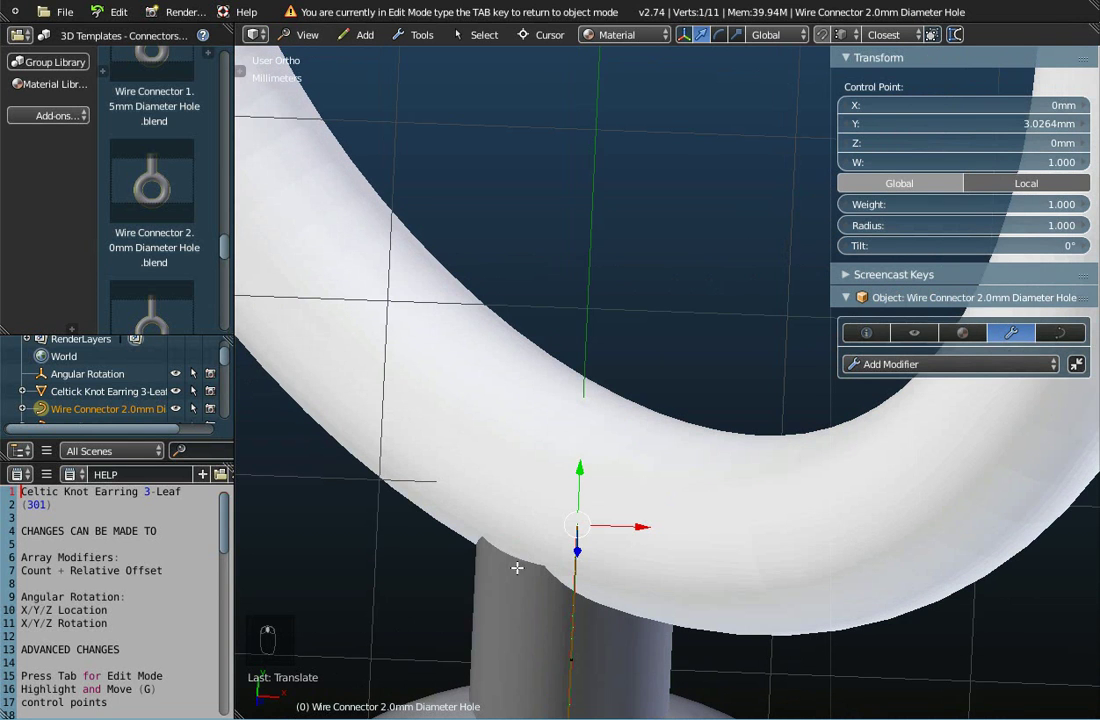
{"action": "left_click", "coordinate": [305, 35]}
{"action": "left_click", "coordinate": [328, 117]}
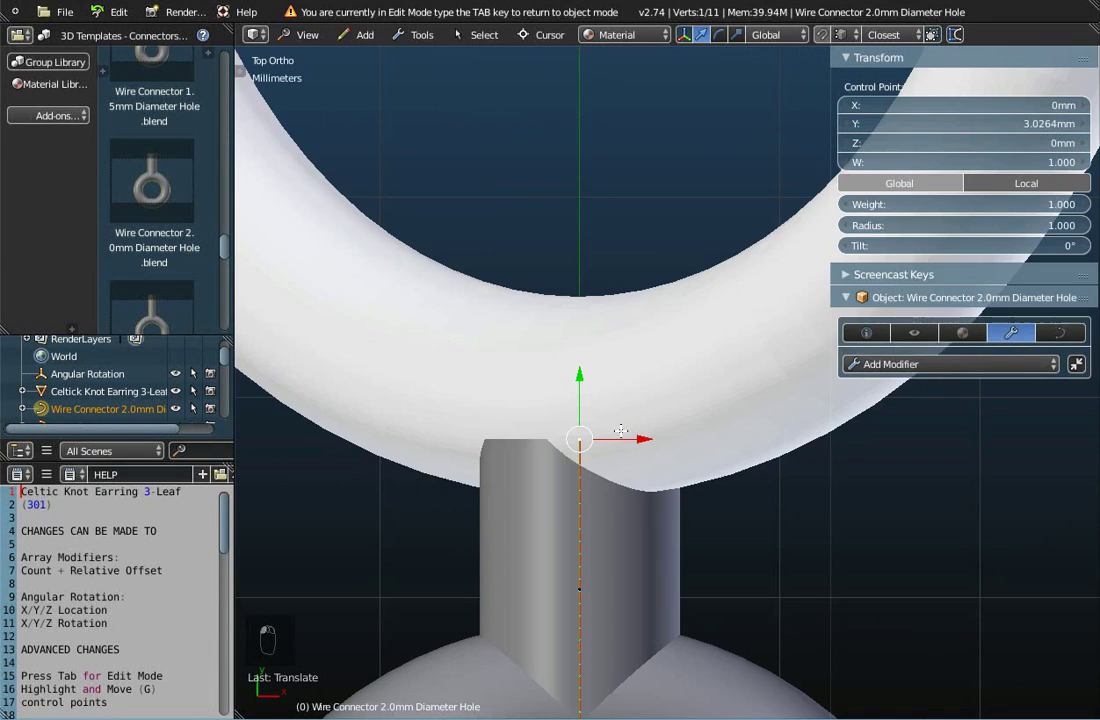
{"action": "key", "text": "g"}
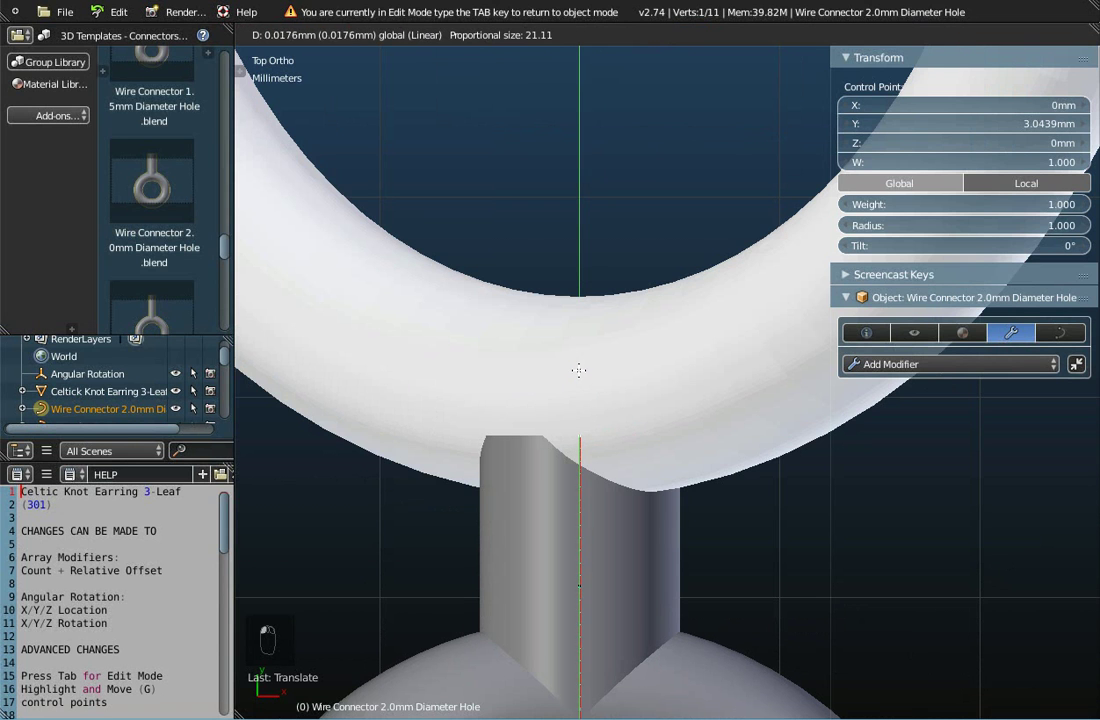
{"action": "left_click", "coordinate": [580, 336]}
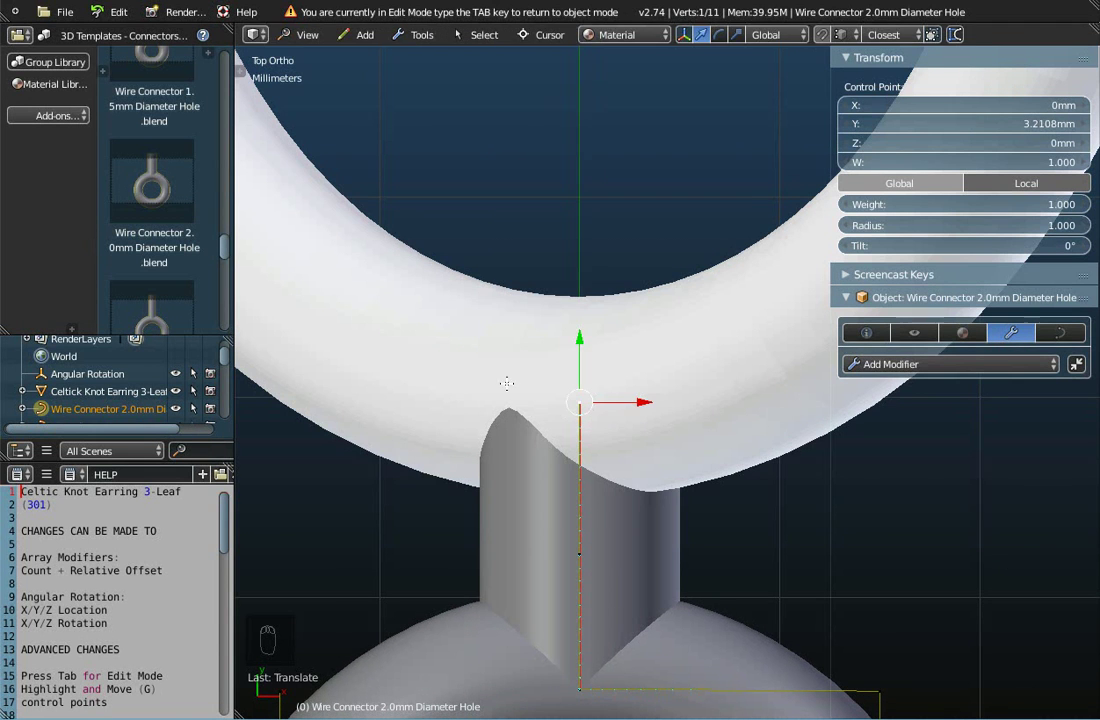
Step: Inspect the connector joint at an angle, leave Edit Mode, and examine the whole earring in the top orthographic view
{"action": "scroll", "coordinate": [445, 353], "scroll_direction": "down", "scroll_amount": 5}
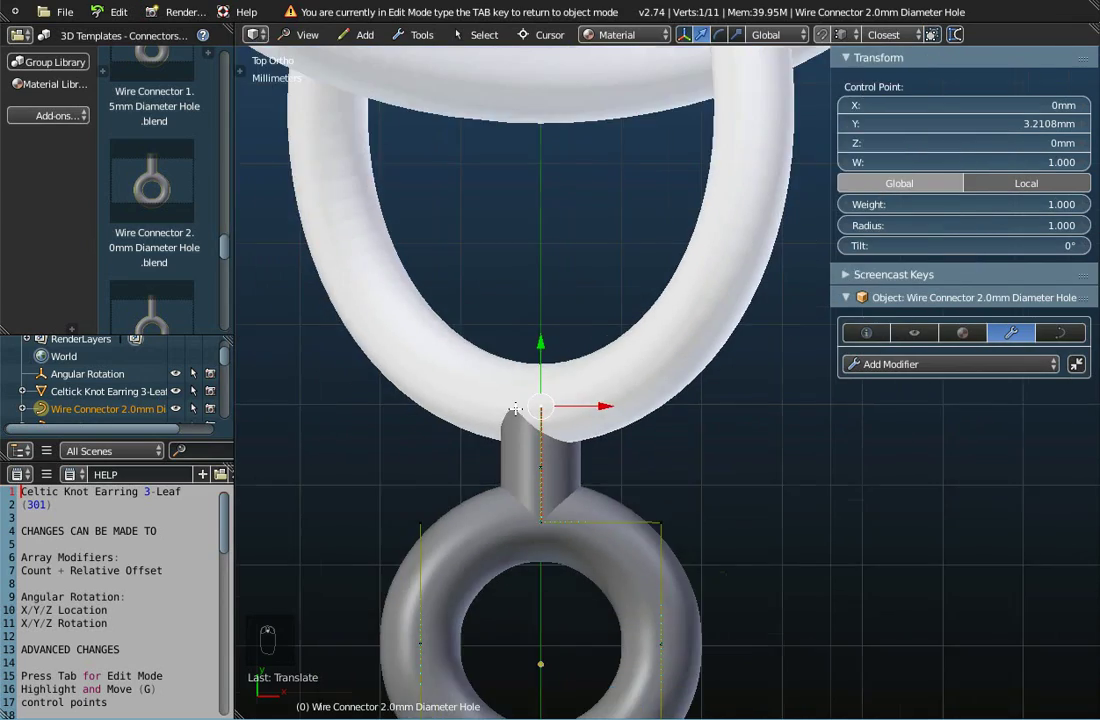
{"action": "middle_click_drag", "start_coordinate": [500, 460], "coordinate": [586, 515]}
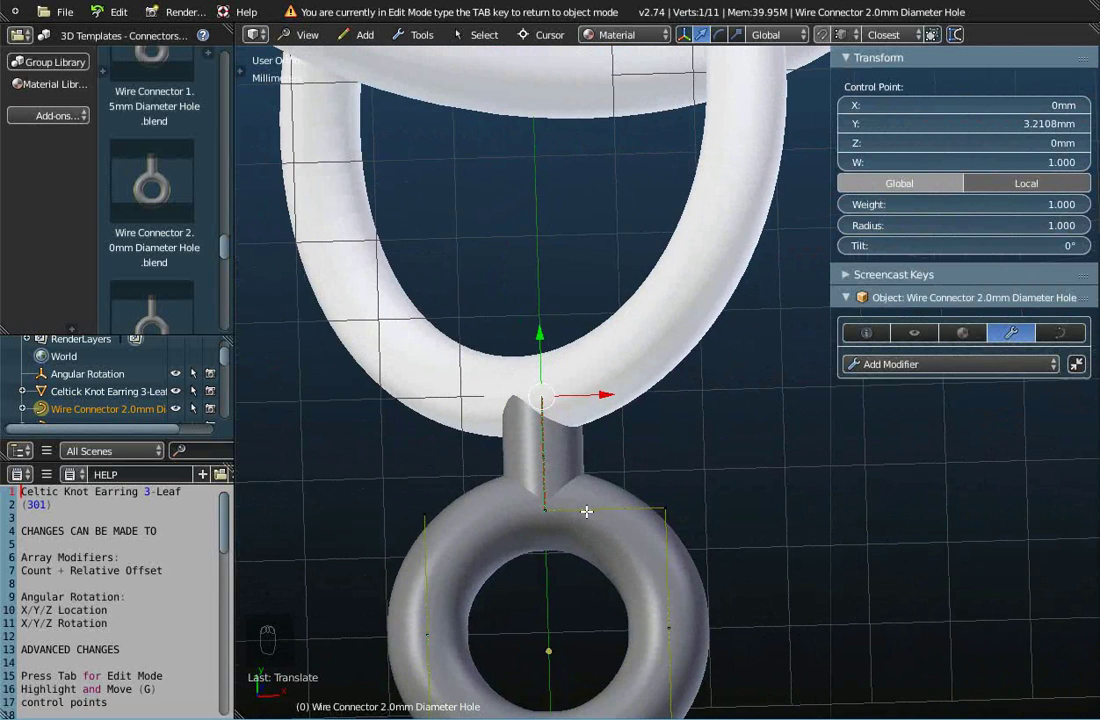
{"action": "key", "text": "Tab"}
{"action": "scroll", "coordinate": [589, 518], "scroll_direction": "down", "scroll_amount": 5}
{"action": "scroll", "coordinate": [585, 548], "scroll_direction": "up", "scroll_amount": 2}
{"action": "scroll", "coordinate": [585, 548], "scroll_direction": "up", "scroll_amount": 1}
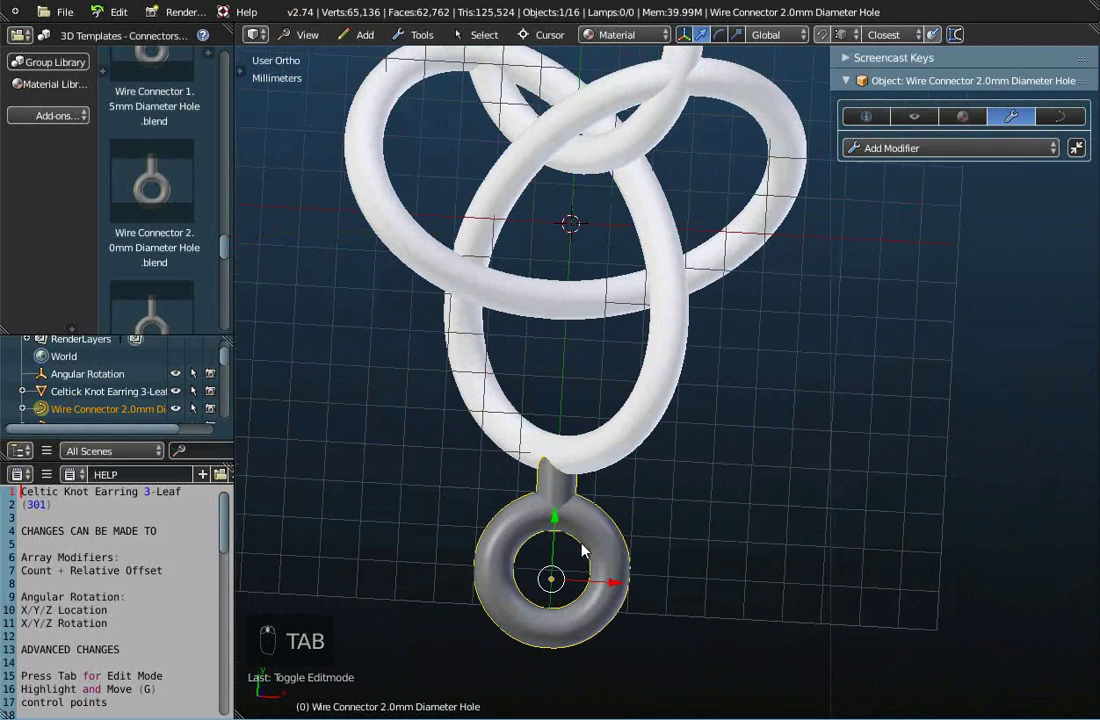
{"action": "left_click", "coordinate": [300, 34]}
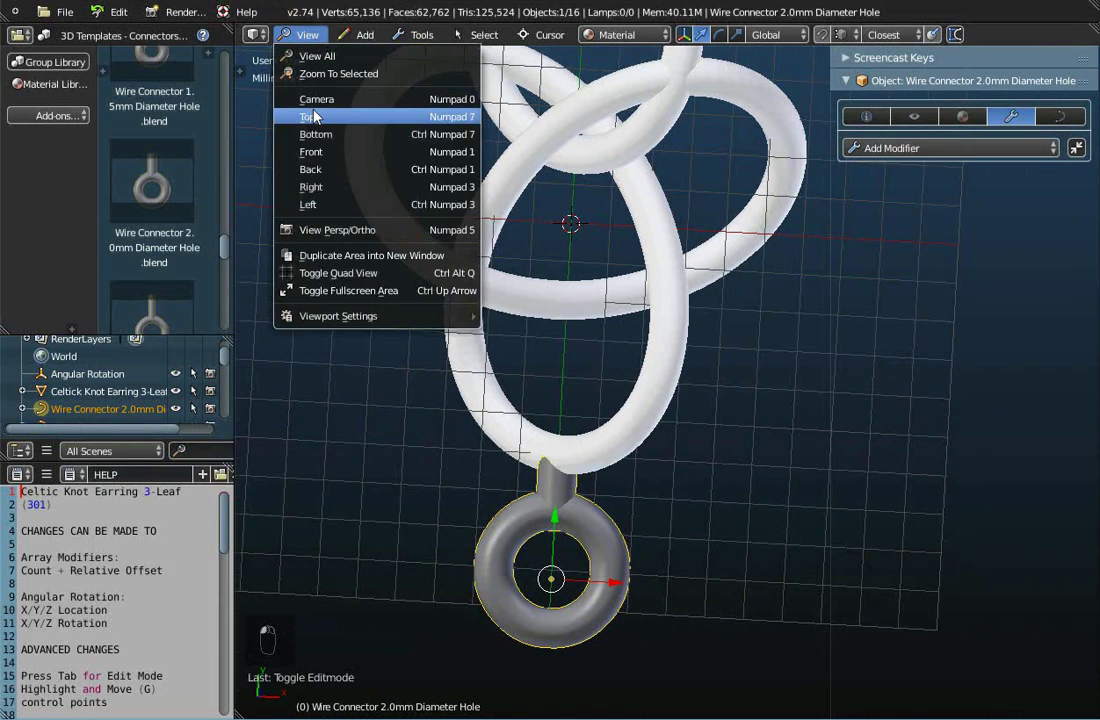
{"action": "left_click", "coordinate": [313, 117]}
{"action": "scroll", "coordinate": [574, 435], "scroll_direction": "down", "scroll_amount": 5}
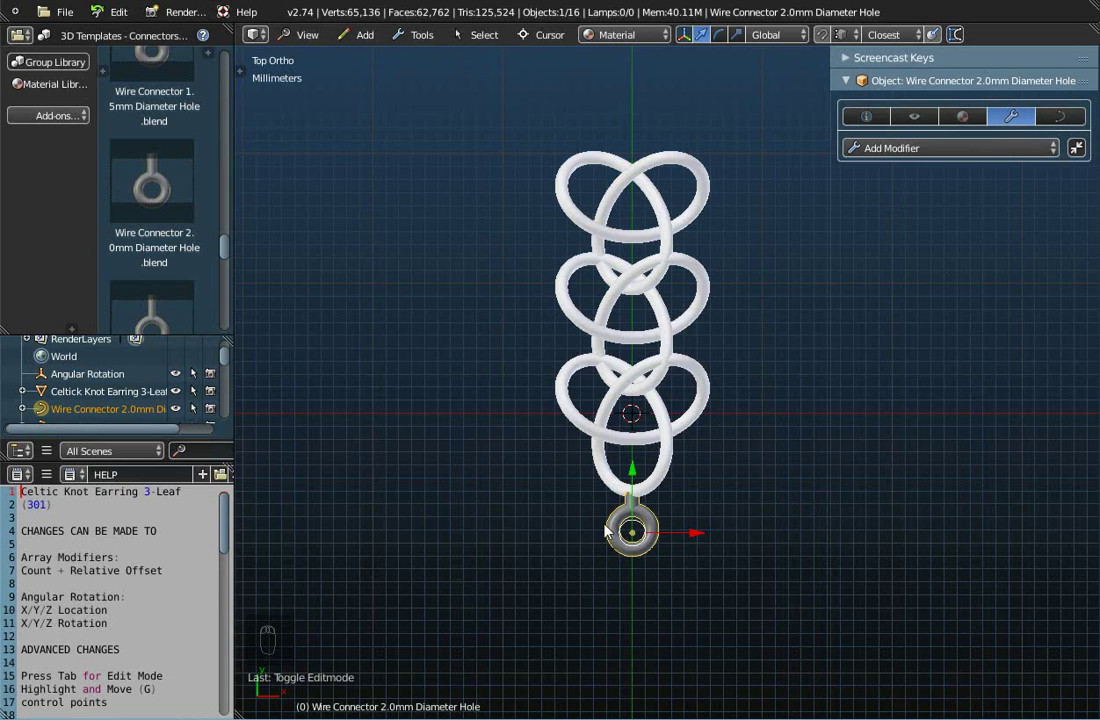
{"action": "scroll", "coordinate": [652, 553], "scroll_direction": "up", "scroll_amount": 4}
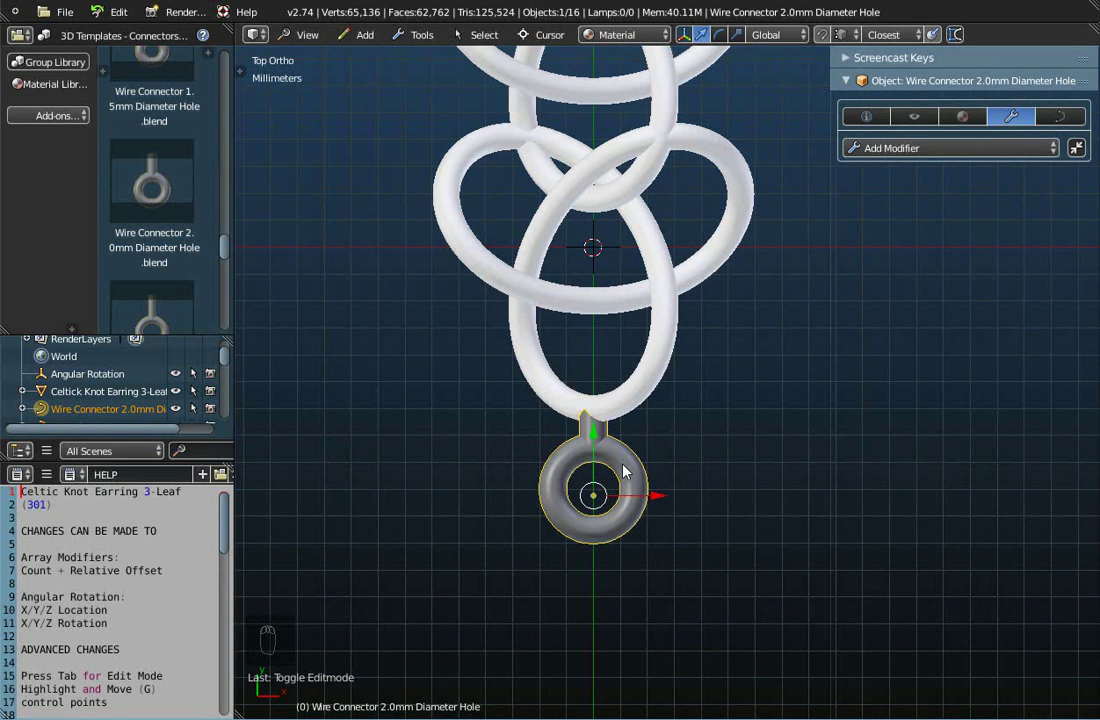
Step: Show the wire connector's curve data and convert the connector to a mesh
{"action": "left_click", "coordinate": [1059, 116]}
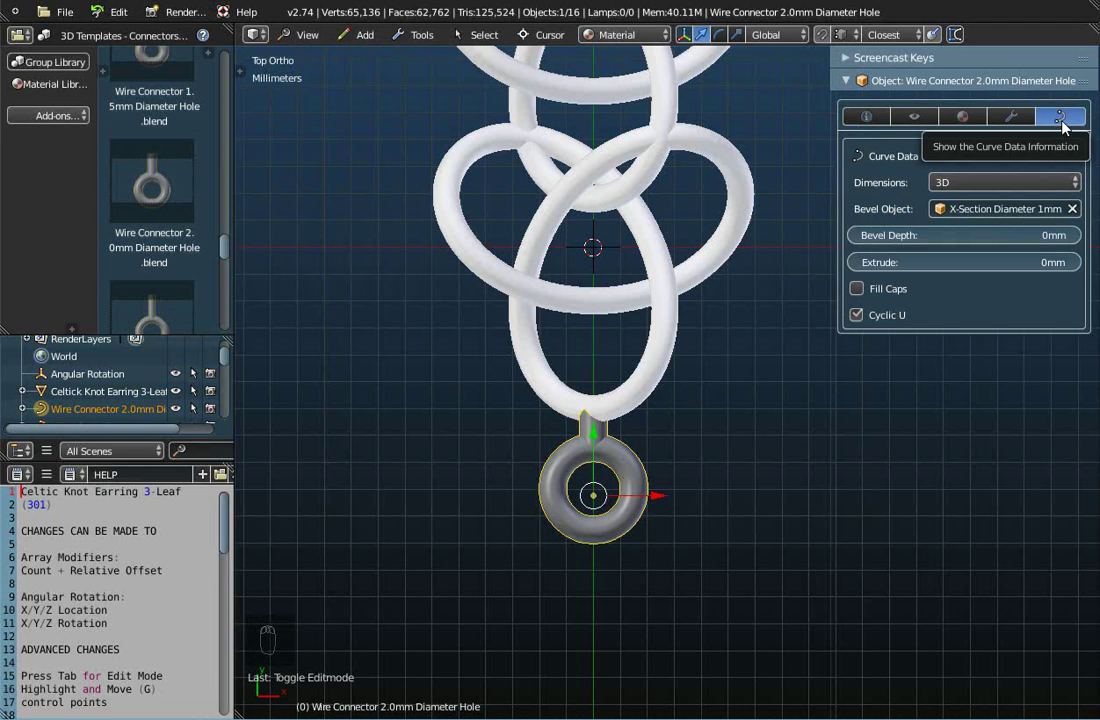
{"action": "left_click", "coordinate": [420, 34]}
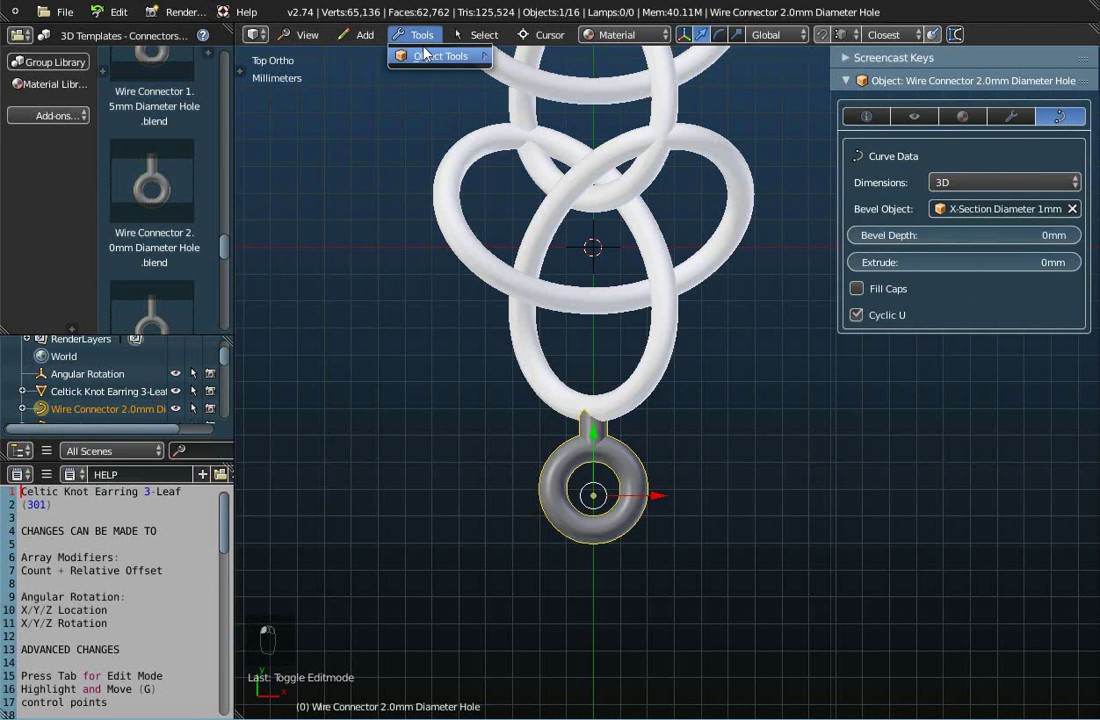
{"action": "mouse_move", "coordinate": [426, 56]}
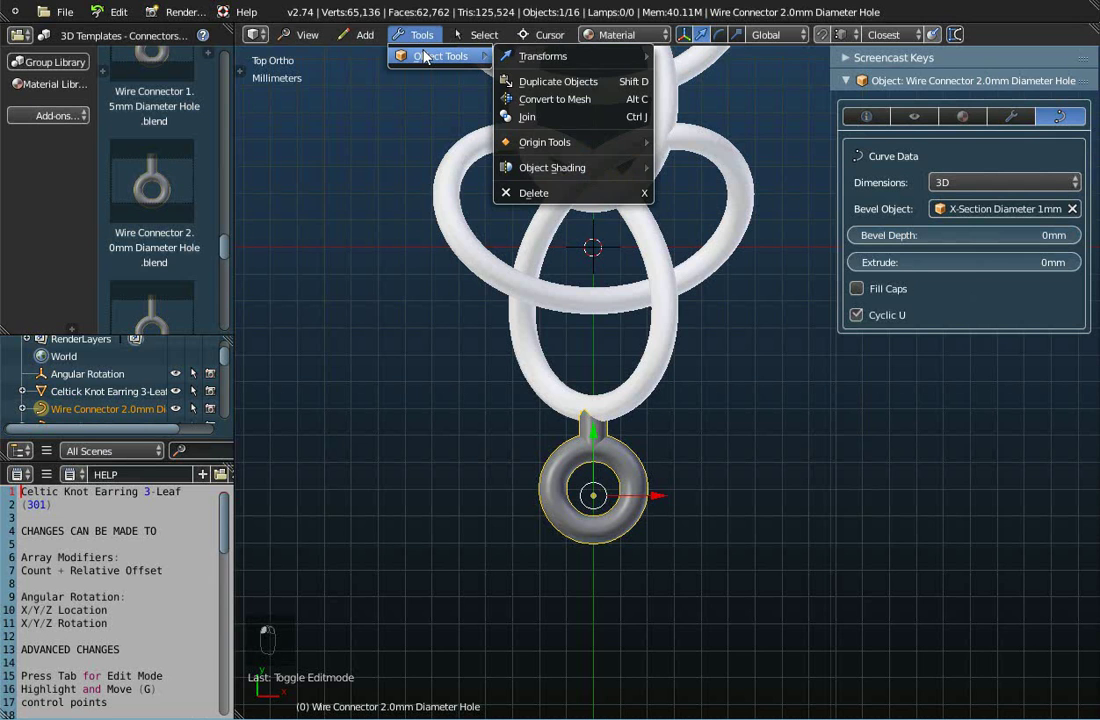
{"action": "left_click", "coordinate": [540, 100]}
{"action": "scroll", "coordinate": [573, 335], "scroll_direction": "down", "scroll_amount": 1}
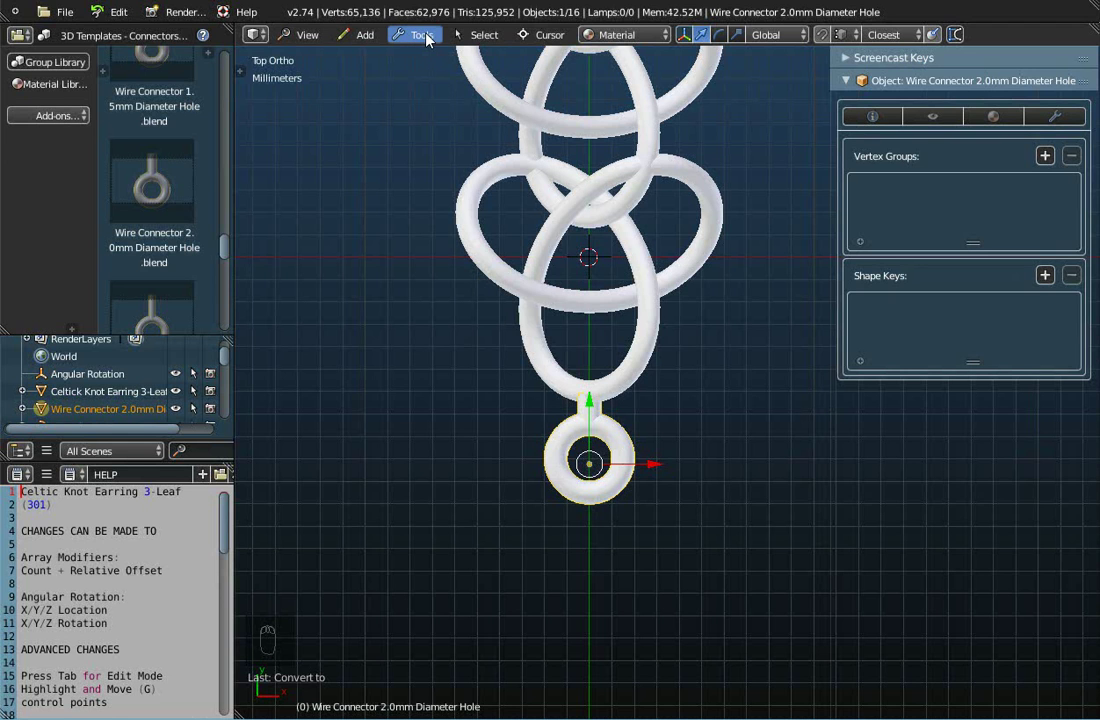
Step: Add the Celtic knot mesh to the selection with the wire connector and join them into one object
{"action": "right_click", "coordinate": [553, 248], "text": "shift"}
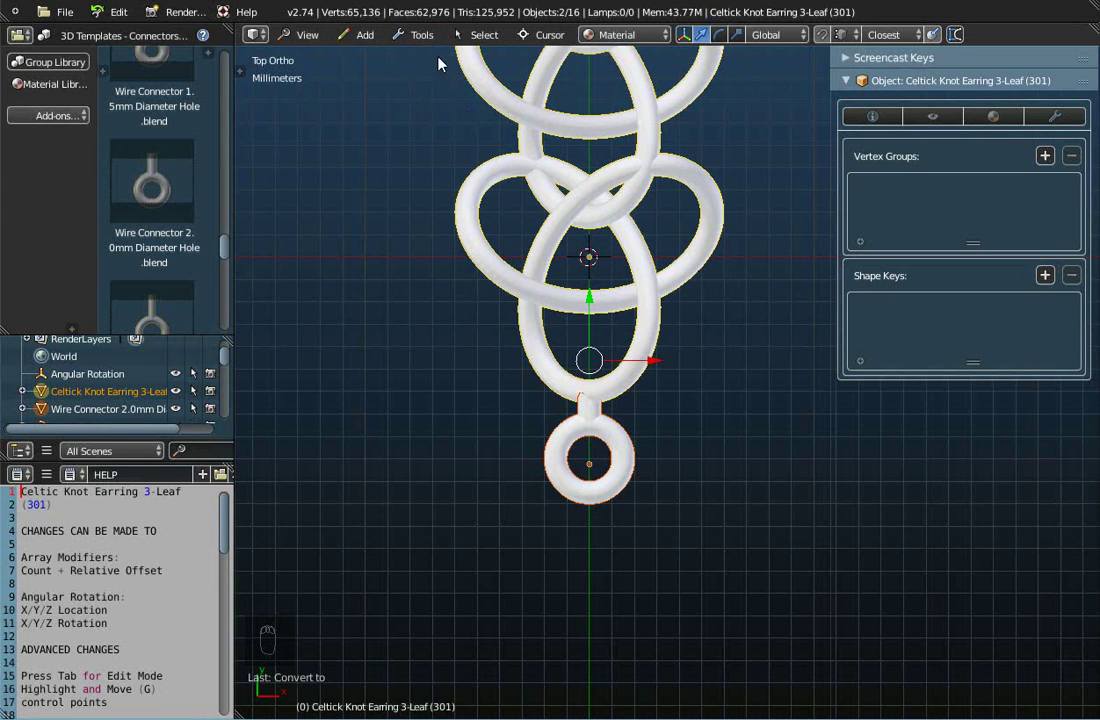
{"action": "left_click", "coordinate": [420, 38]}
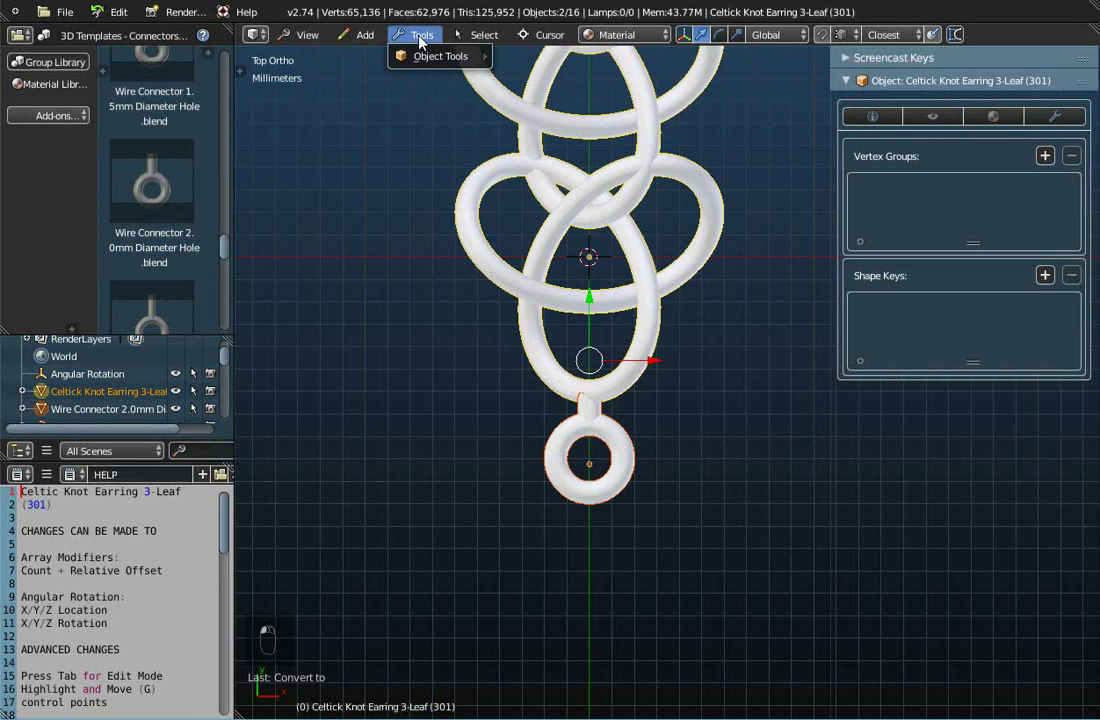
{"action": "mouse_move", "coordinate": [440, 56]}
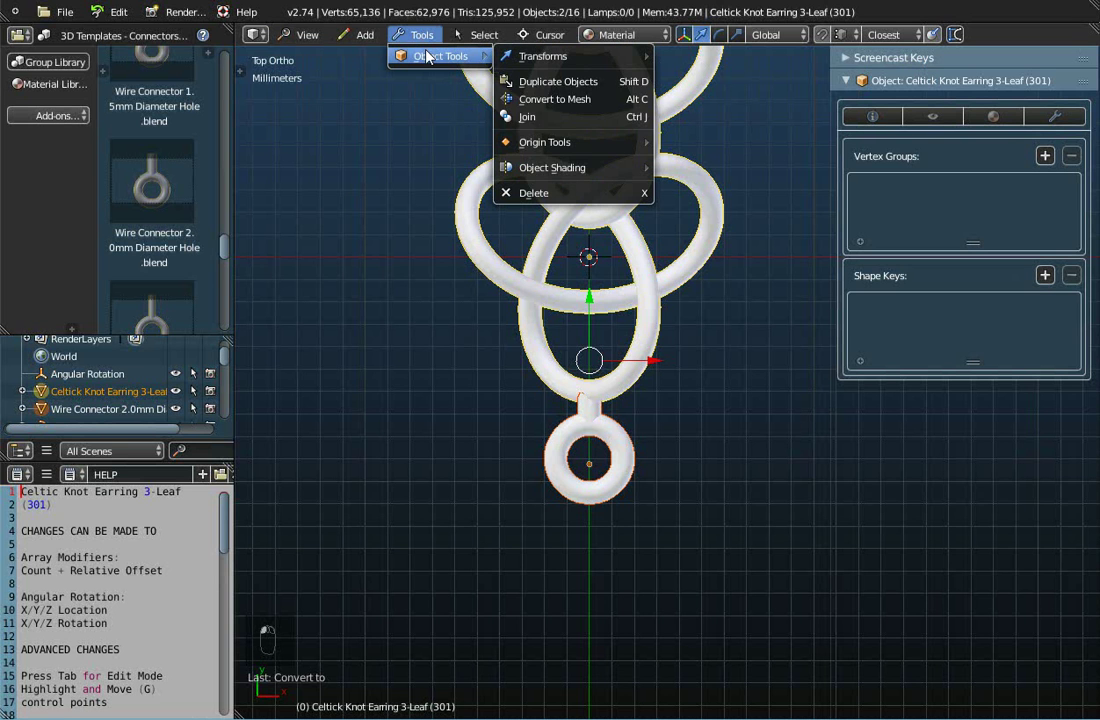
{"action": "left_click", "coordinate": [526, 118]}
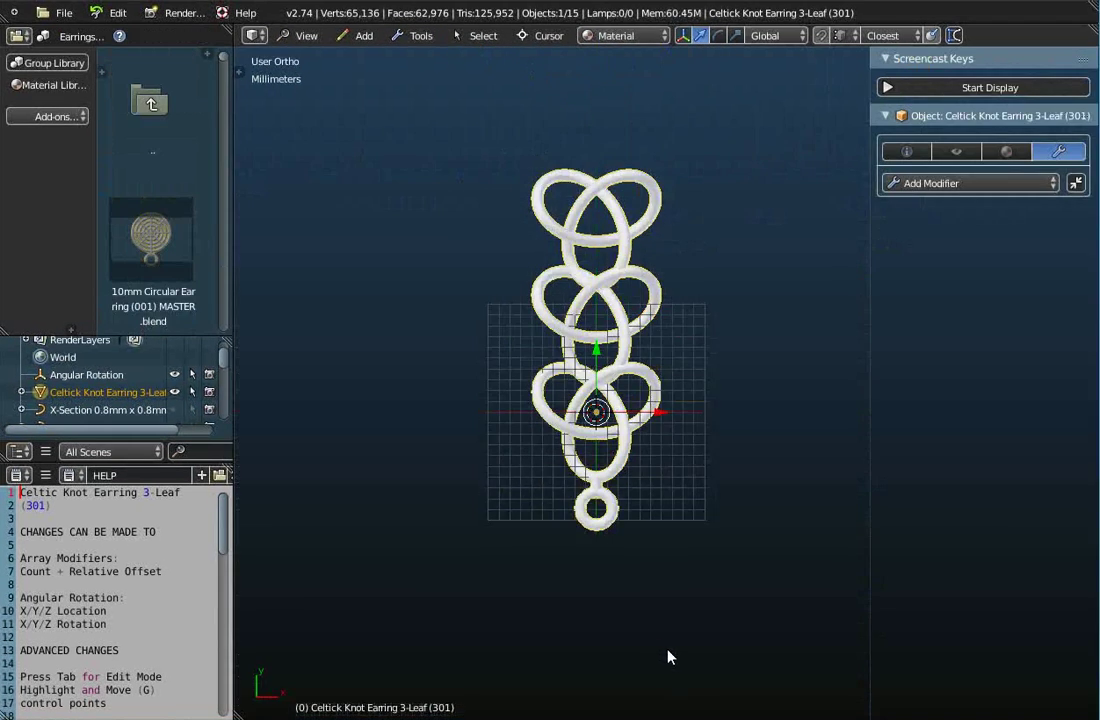
Step: Start a Wavefront OBJ export of the joined earring and choose the Desktop as the destination folder
{"action": "middle_click_drag", "start_coordinate": [668, 656], "coordinate": [694, 344]}
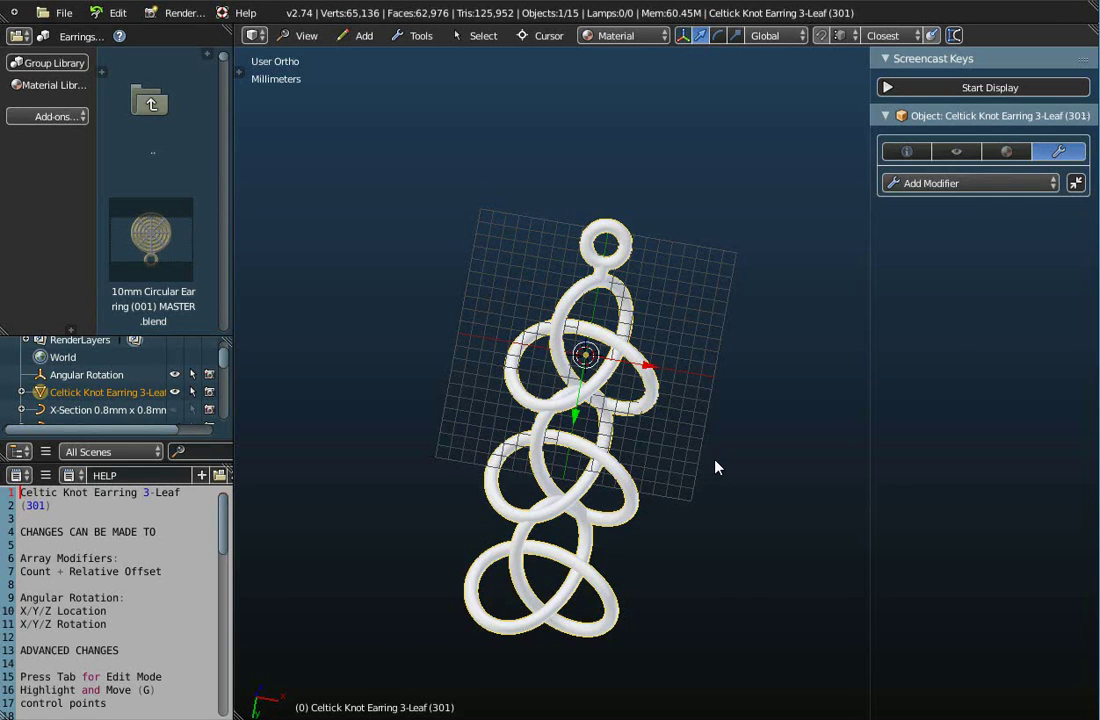
{"action": "left_click", "coordinate": [64, 17]}
{"action": "mouse_move", "coordinate": [75, 370]}
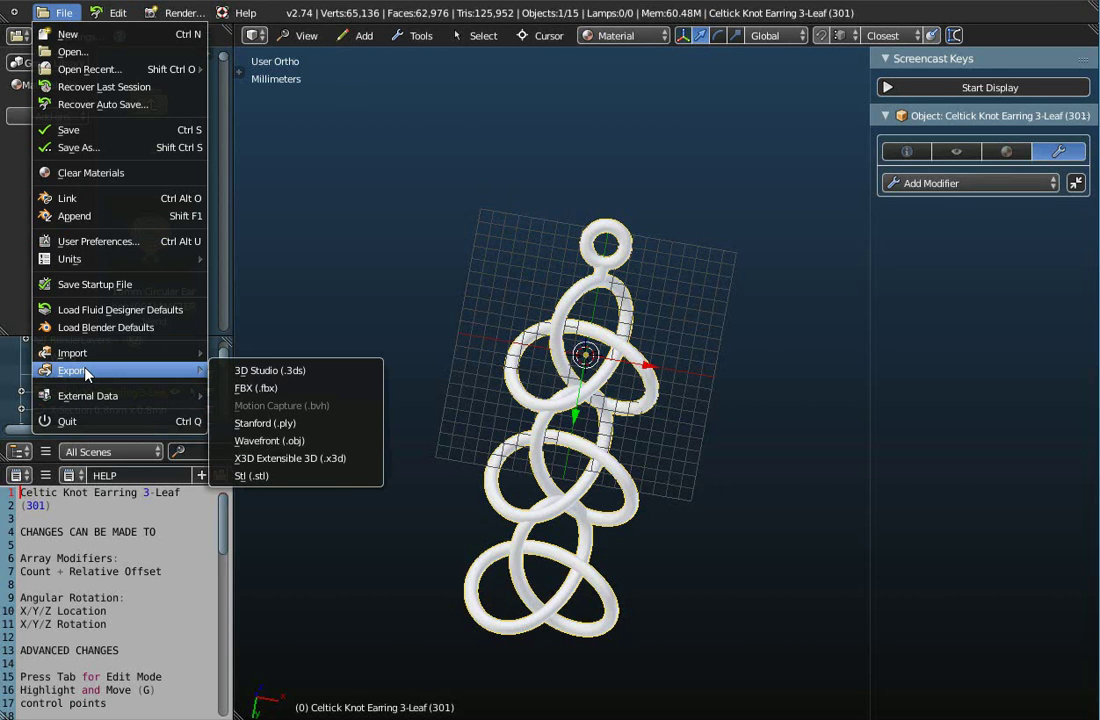
{"action": "left_click", "coordinate": [274, 445]}
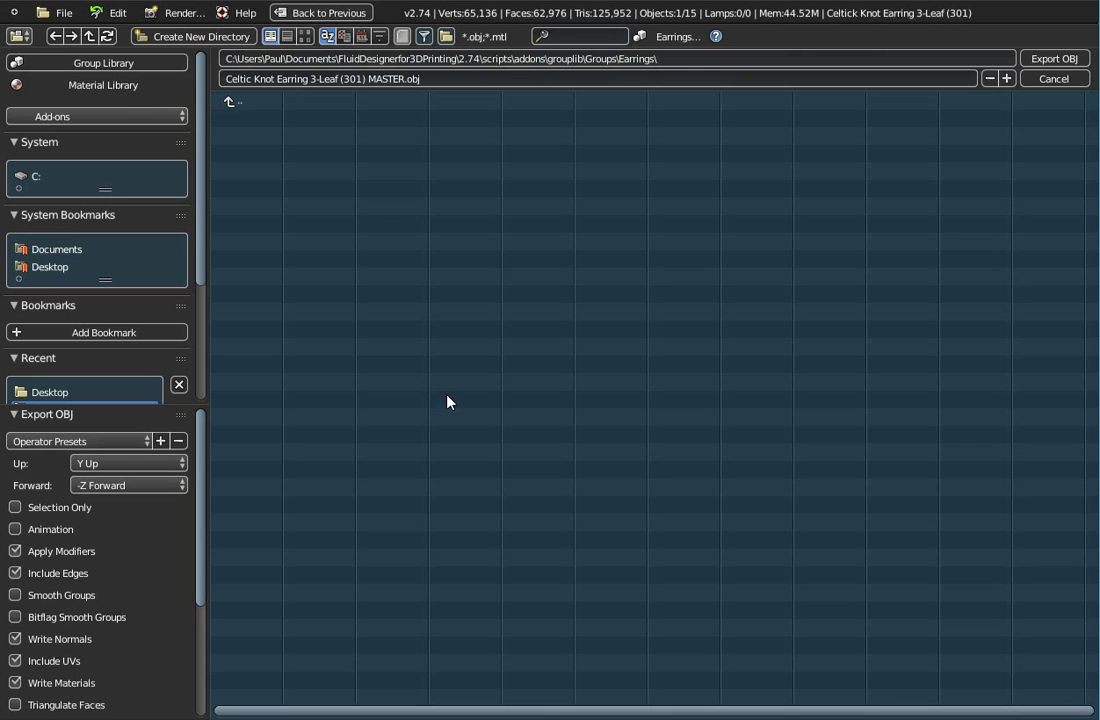
{"action": "left_click", "coordinate": [47, 269]}
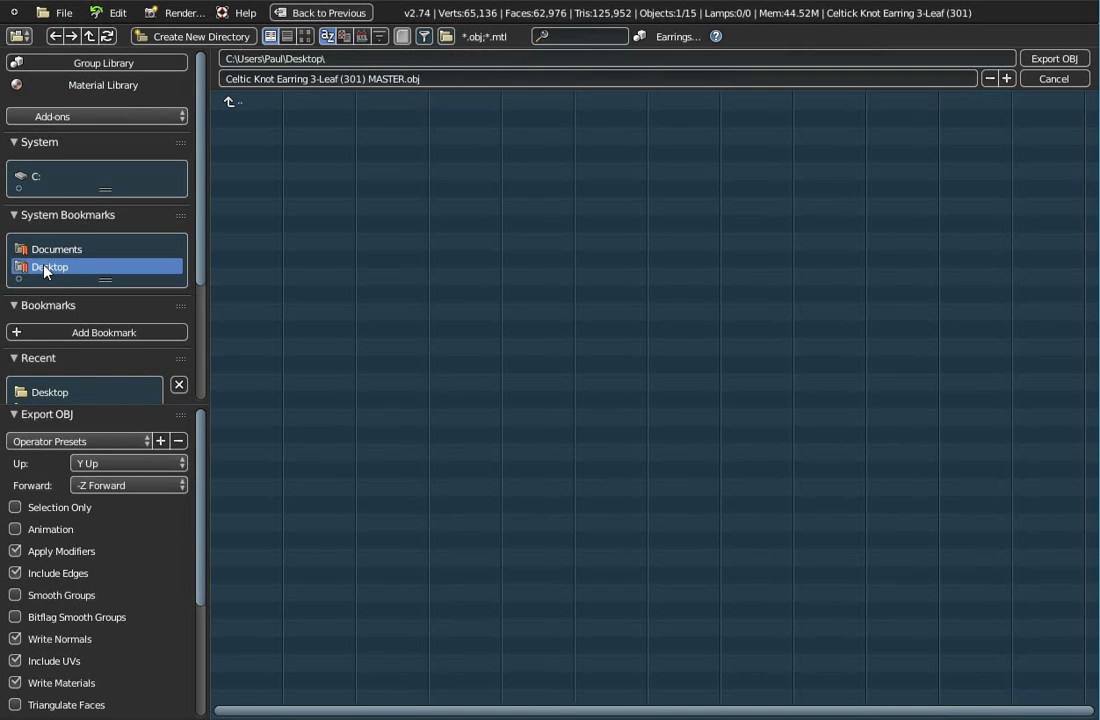
Step: Remove MASTER from the file name so it reads Celtic Knot Earring 3-Leaf (301).obj and export the OBJ
{"action": "left_click", "coordinate": [388, 80]}
{"action": "left_click_drag", "start_coordinate": [406, 79], "coordinate": [384, 76]}
{"action": "key", "text": "BackSpace"}
{"action": "key", "text": "BackSpace"}
{"action": "key", "text": "BackSpace"}
{"action": "key", "text": "BackSpace"}
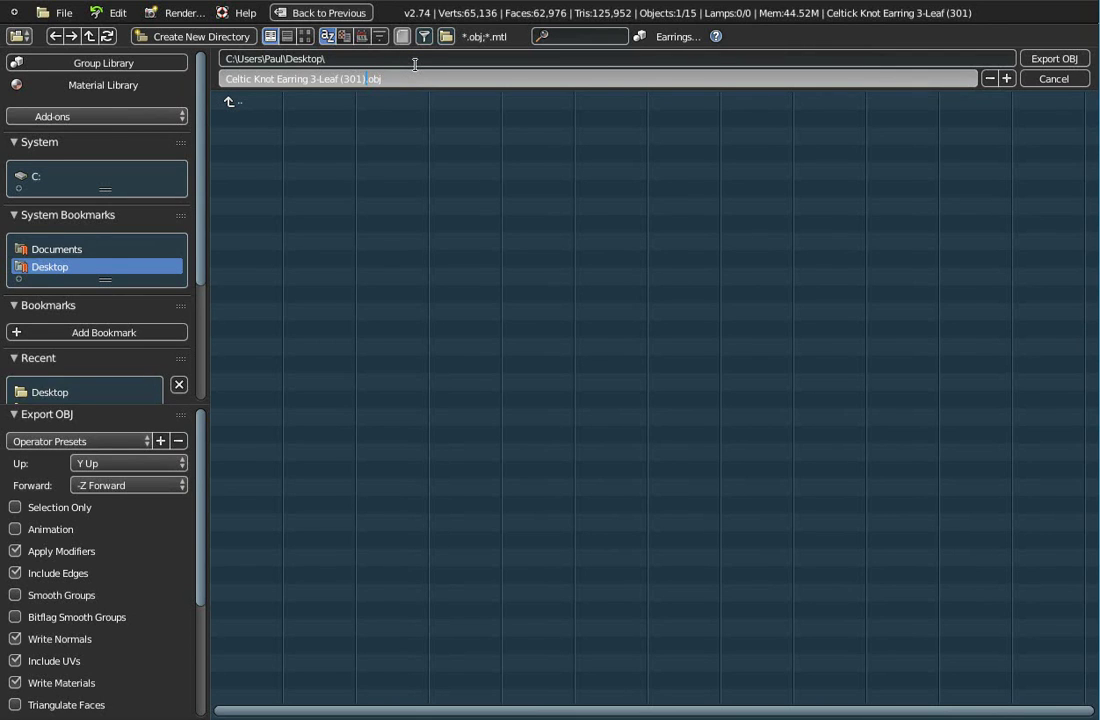
{"action": "key", "text": "Return"}
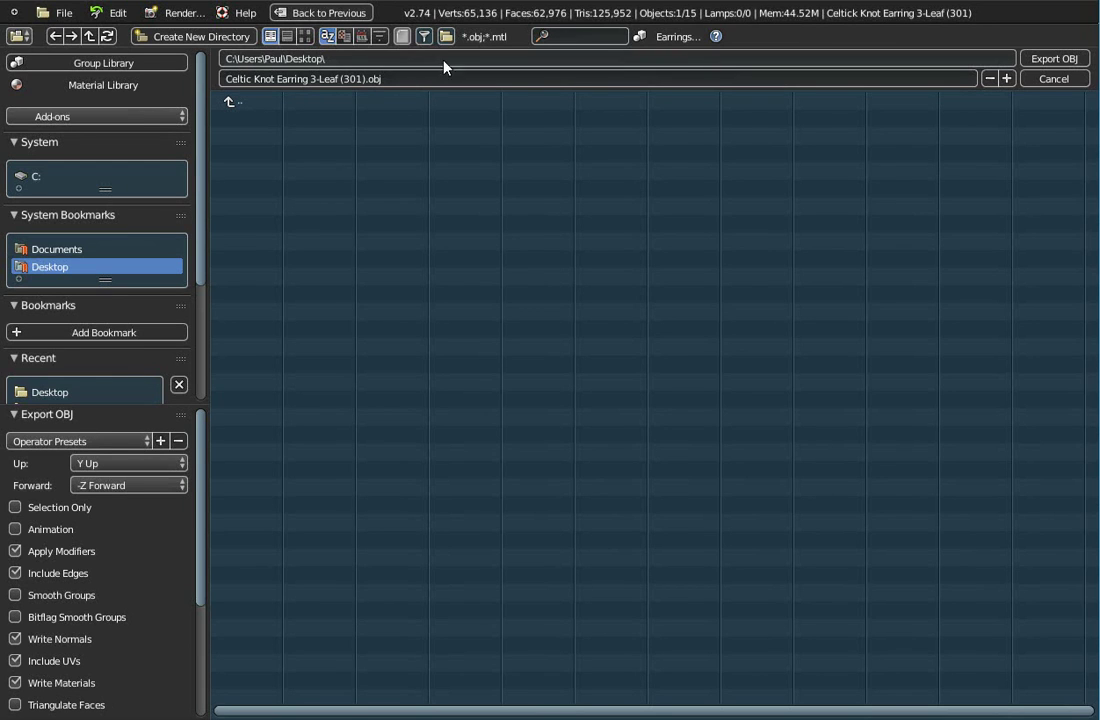
{"action": "left_click", "coordinate": [1047, 60]}
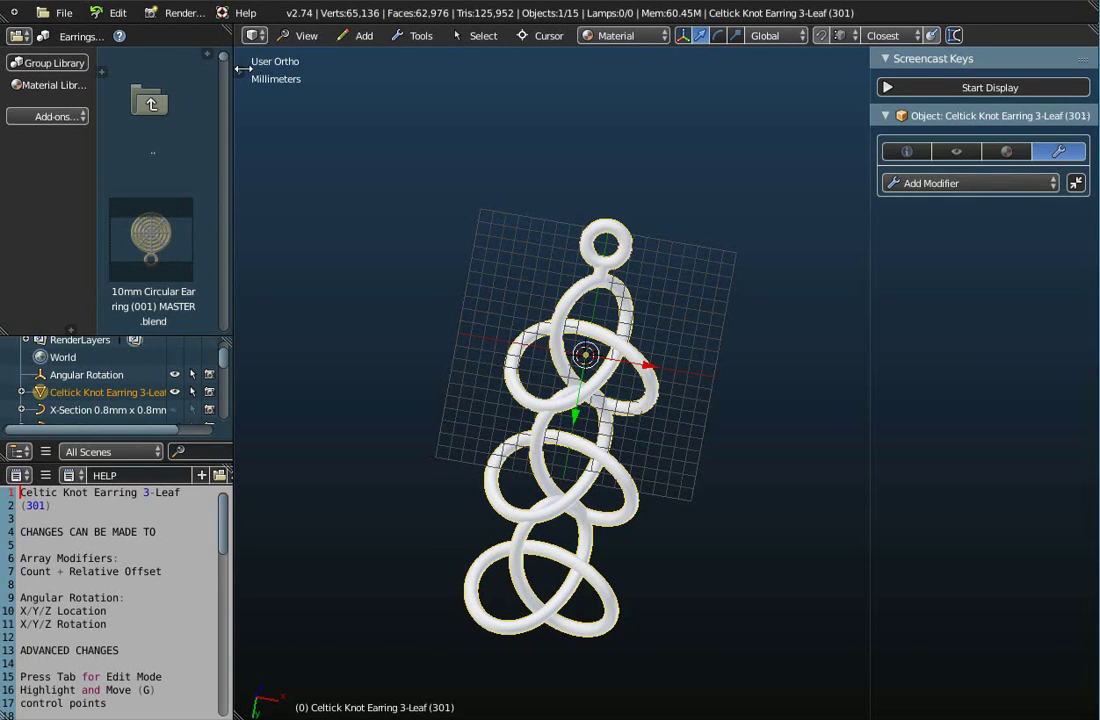
Step: Show the full set of Print3D tools and calculate the joined earring's volume
{"action": "left_click", "coordinate": [241, 71]}
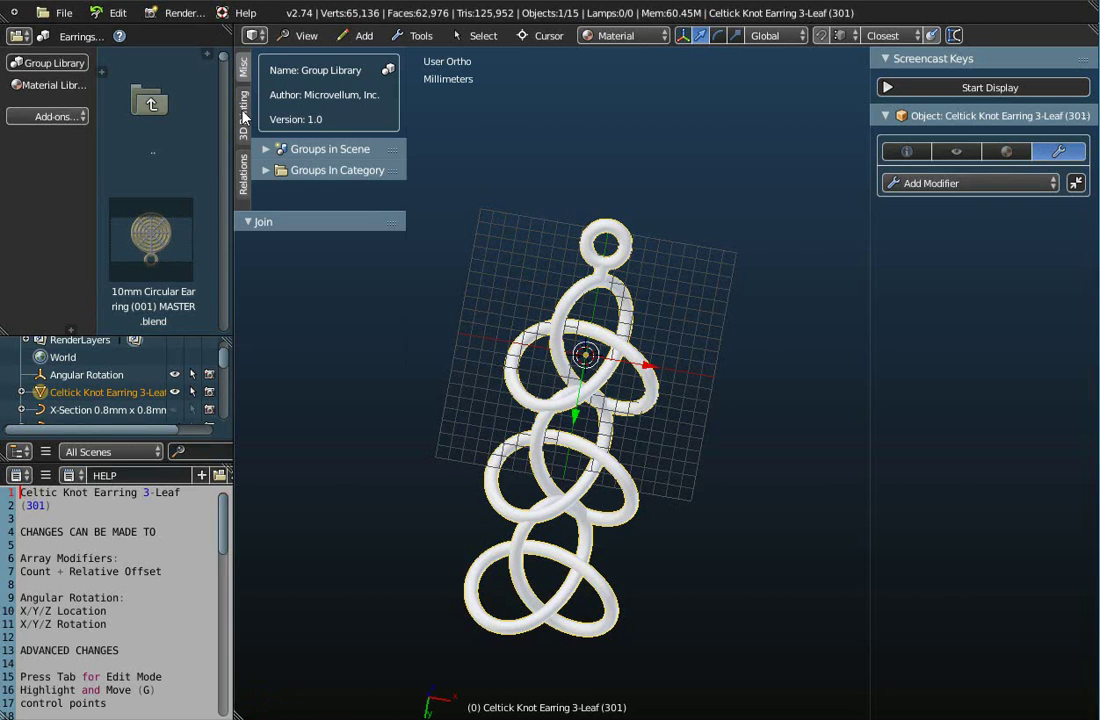
{"action": "left_click", "coordinate": [243, 115]}
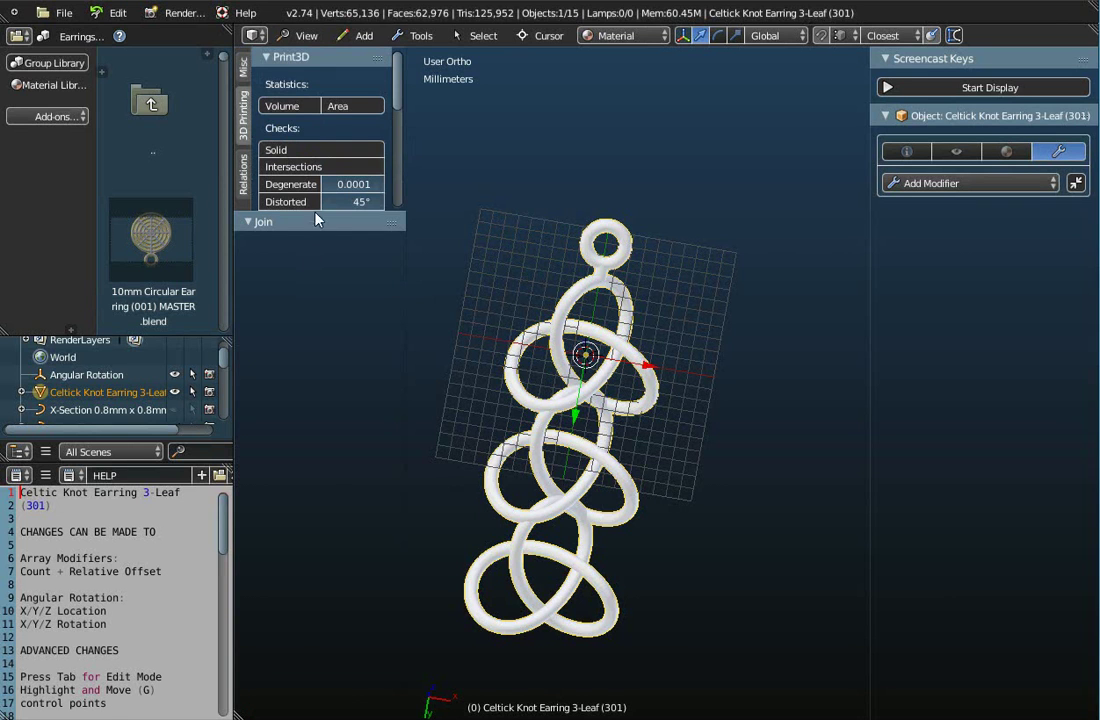
{"action": "left_click_drag", "start_coordinate": [315, 214], "coordinate": [321, 618]}
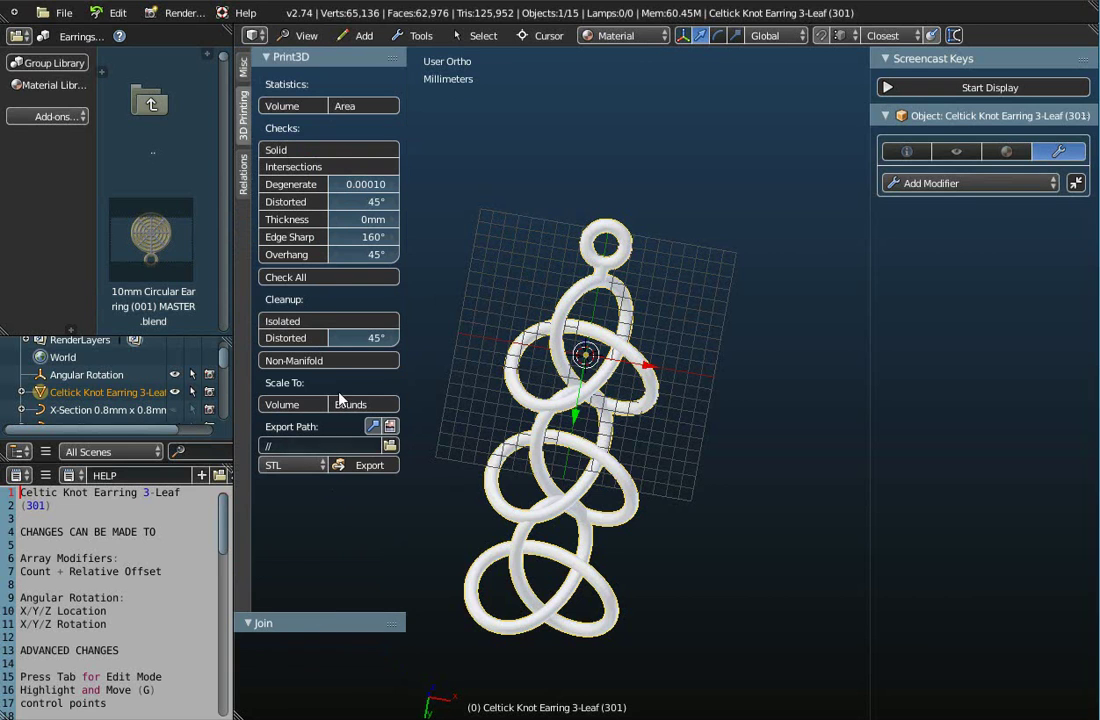
{"action": "left_click", "coordinate": [283, 107]}
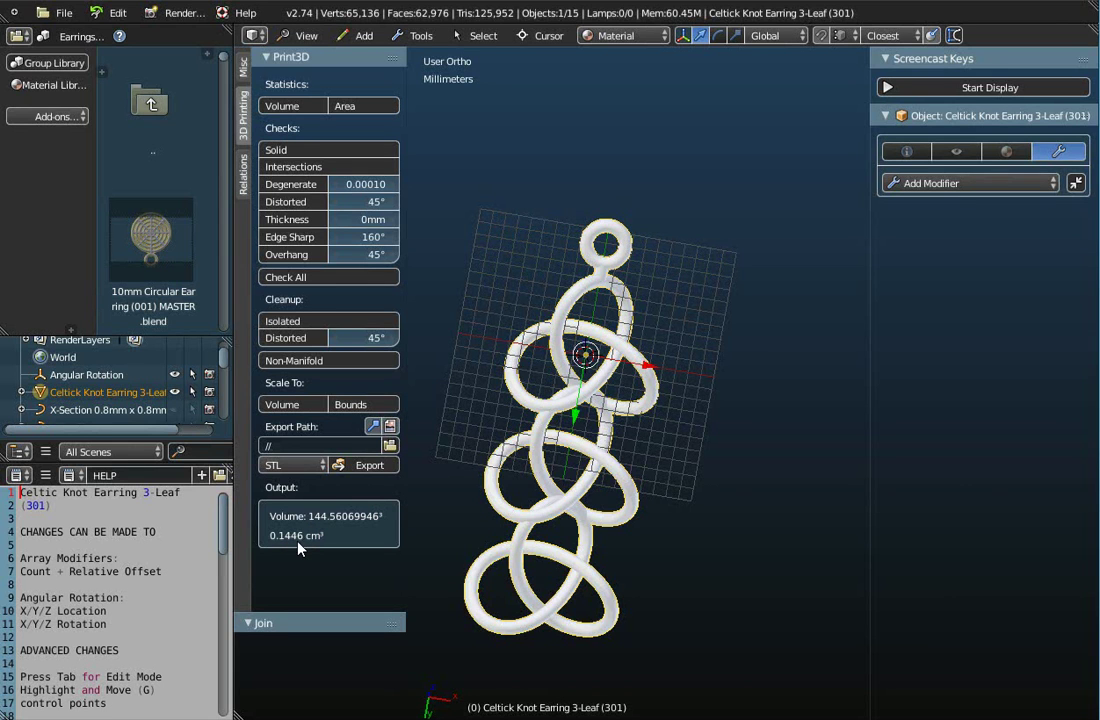
Step: Start a new file by reloading the start-up scene
{"action": "left_click", "coordinate": [62, 13]}
{"action": "left_click", "coordinate": [70, 36]}
{"action": "left_click", "coordinate": [74, 44]}
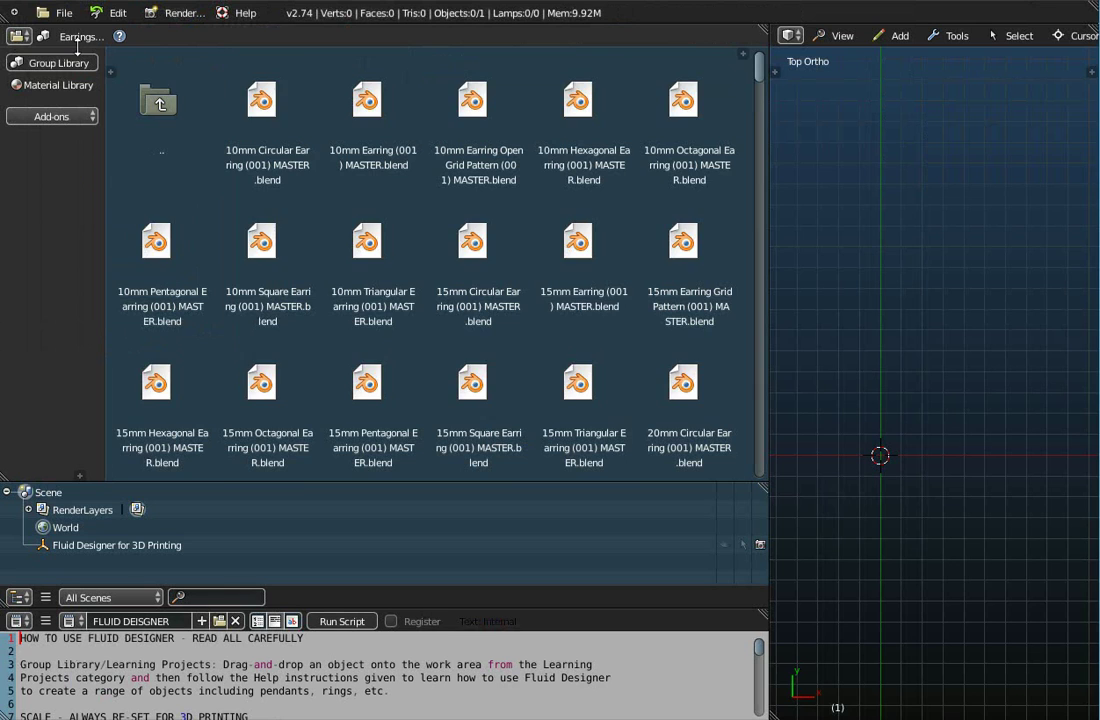
Step: Browse the Earrings category of the Group Library, looking over the curve, font and Korean pattern earring templates
{"action": "left_click_drag", "start_coordinate": [760, 70], "coordinate": [763, 268]}
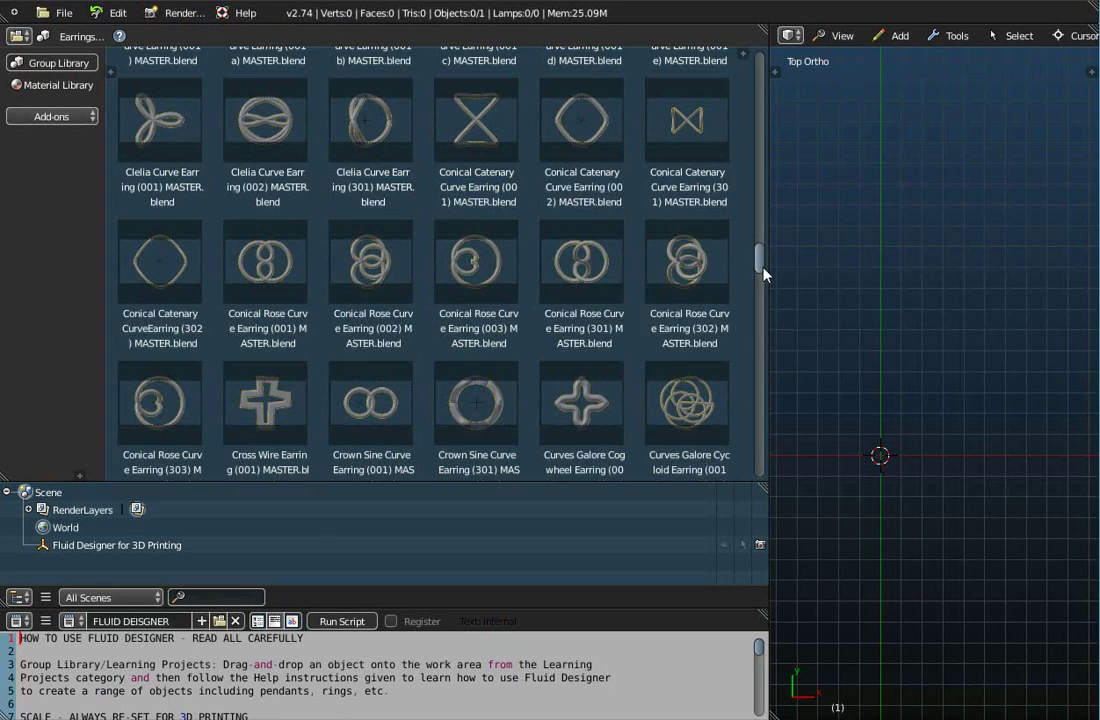
{"action": "scroll", "coordinate": [500, 327], "scroll_direction": "down", "scroll_amount": 8}
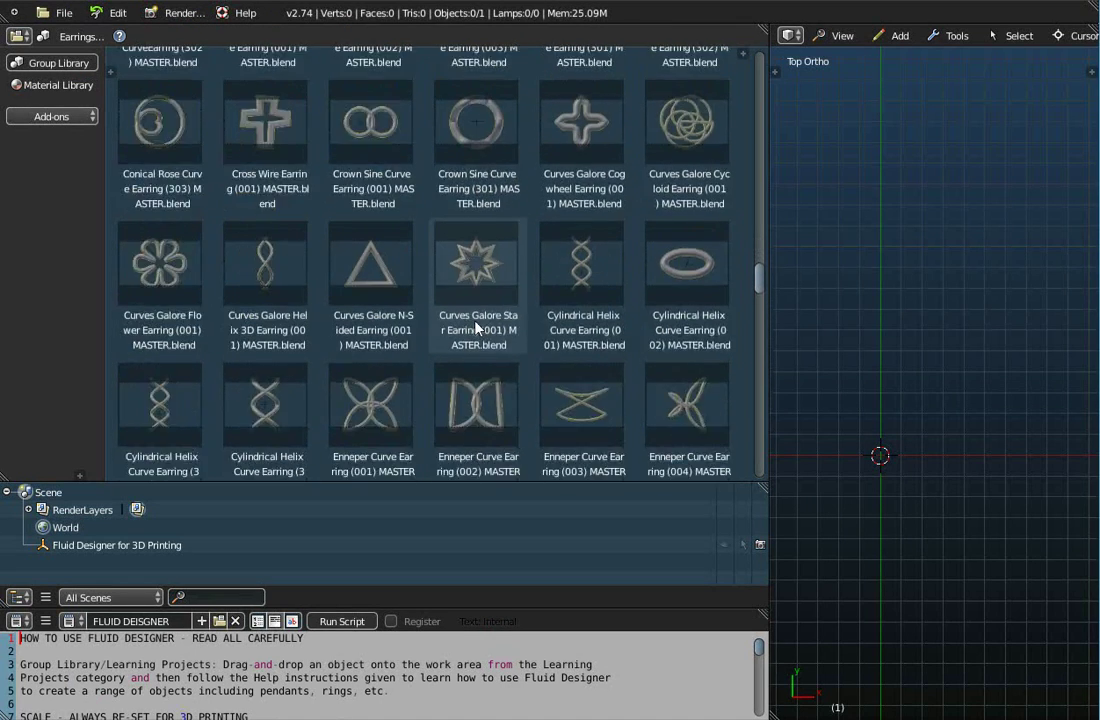
{"action": "scroll", "coordinate": [477, 327], "scroll_direction": "down", "scroll_amount": 11}
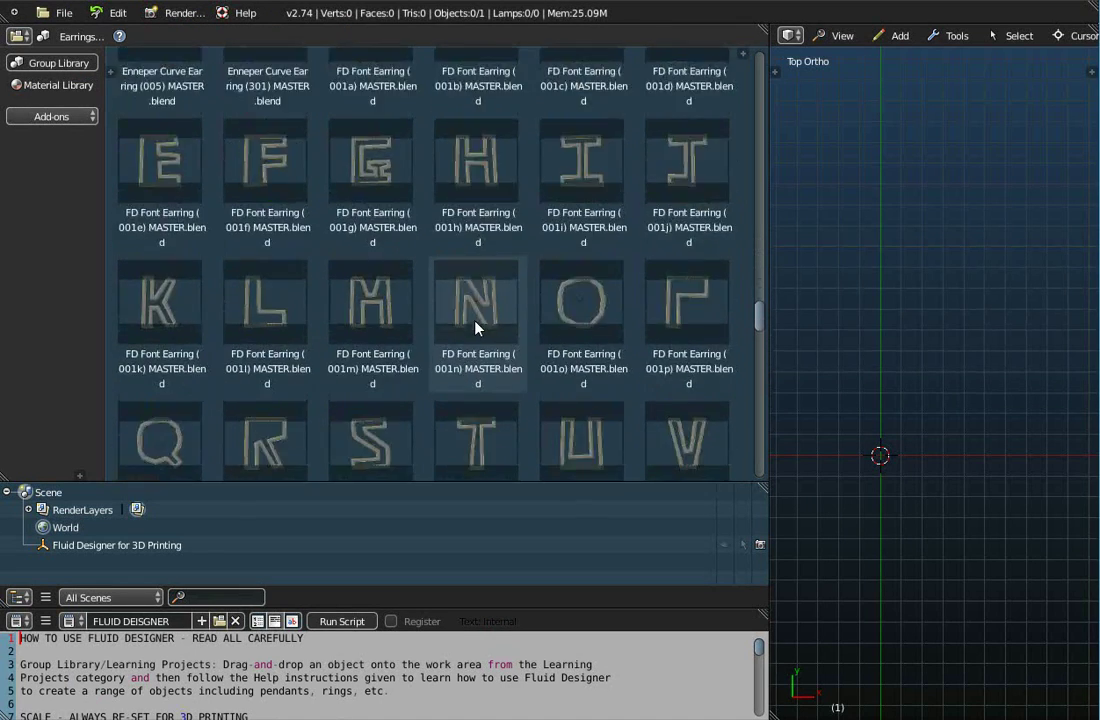
{"action": "scroll", "coordinate": [477, 327], "scroll_direction": "down", "scroll_amount": 8}
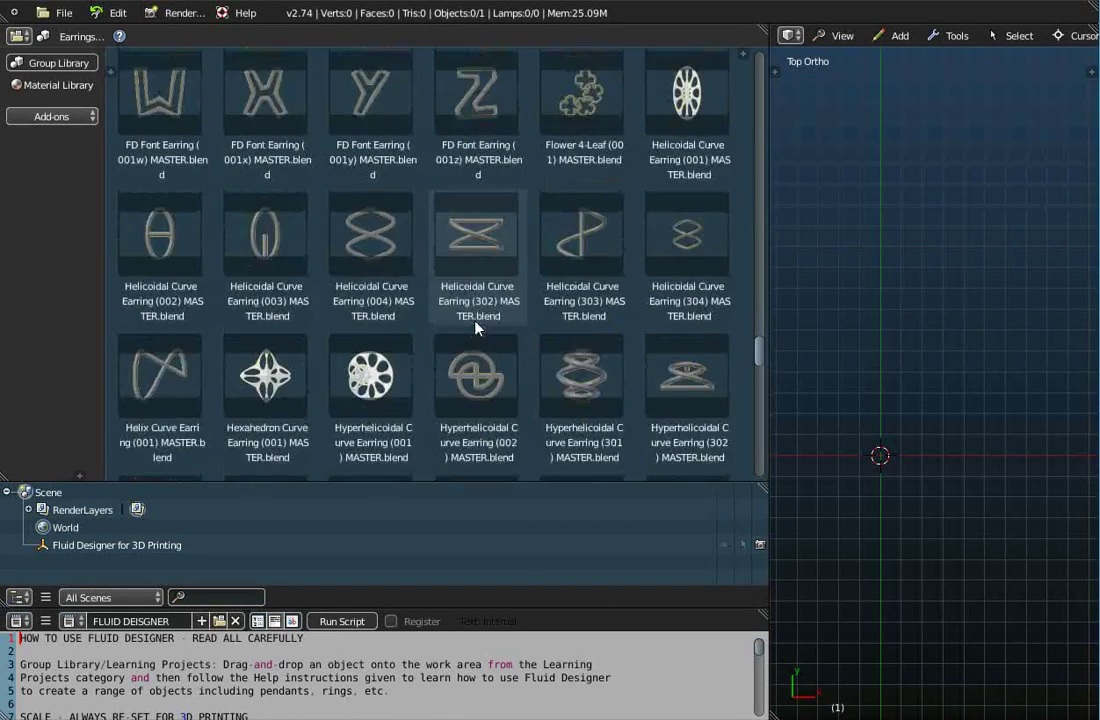
{"action": "scroll", "coordinate": [477, 327], "scroll_direction": "down", "scroll_amount": 8}
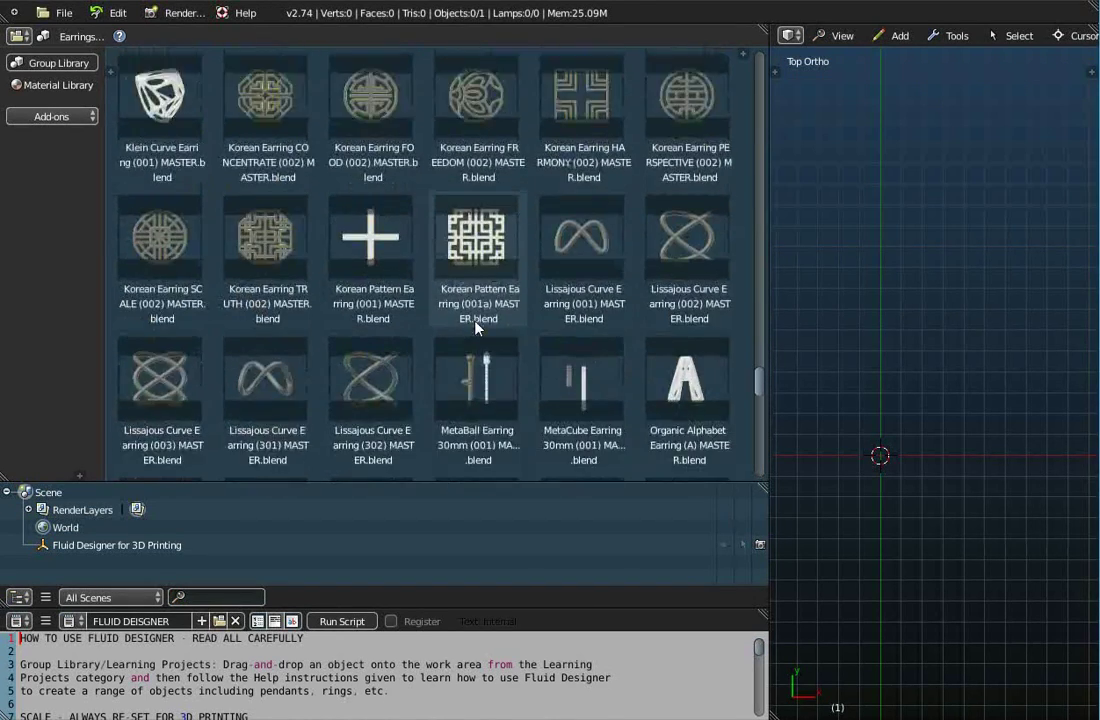
{"action": "scroll", "coordinate": [477, 327], "scroll_direction": "up", "scroll_amount": 9}
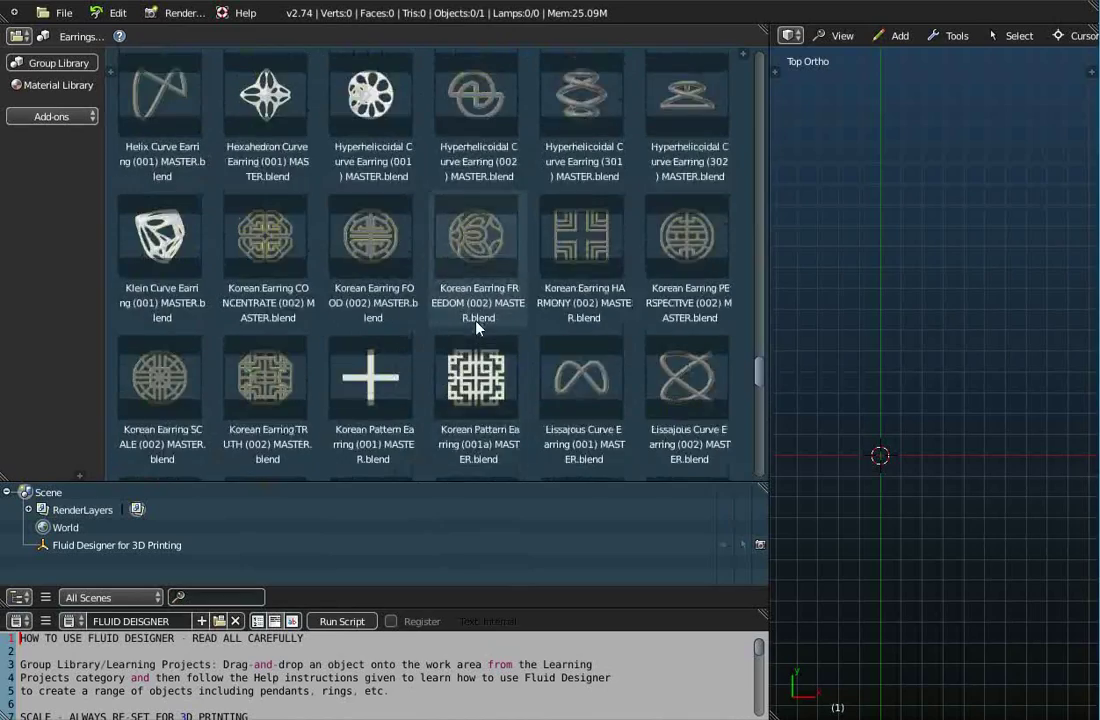
{"action": "scroll", "coordinate": [477, 327], "scroll_direction": "up", "scroll_amount": 14}
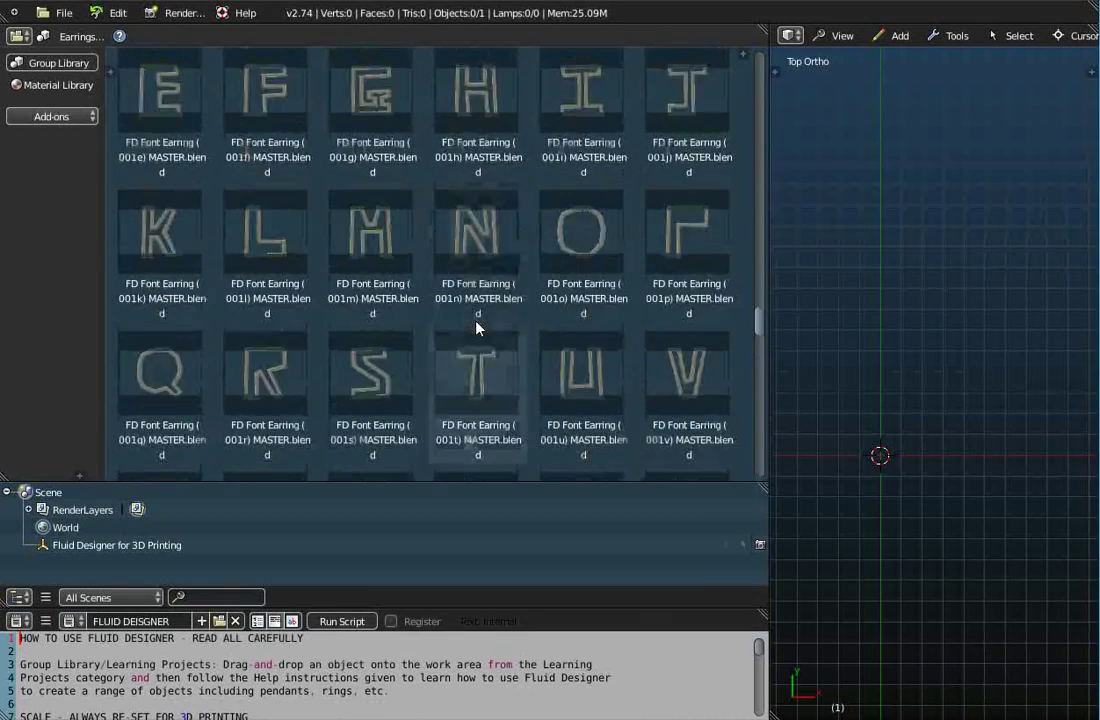
{"action": "scroll", "coordinate": [477, 327], "scroll_direction": "up", "scroll_amount": 9}
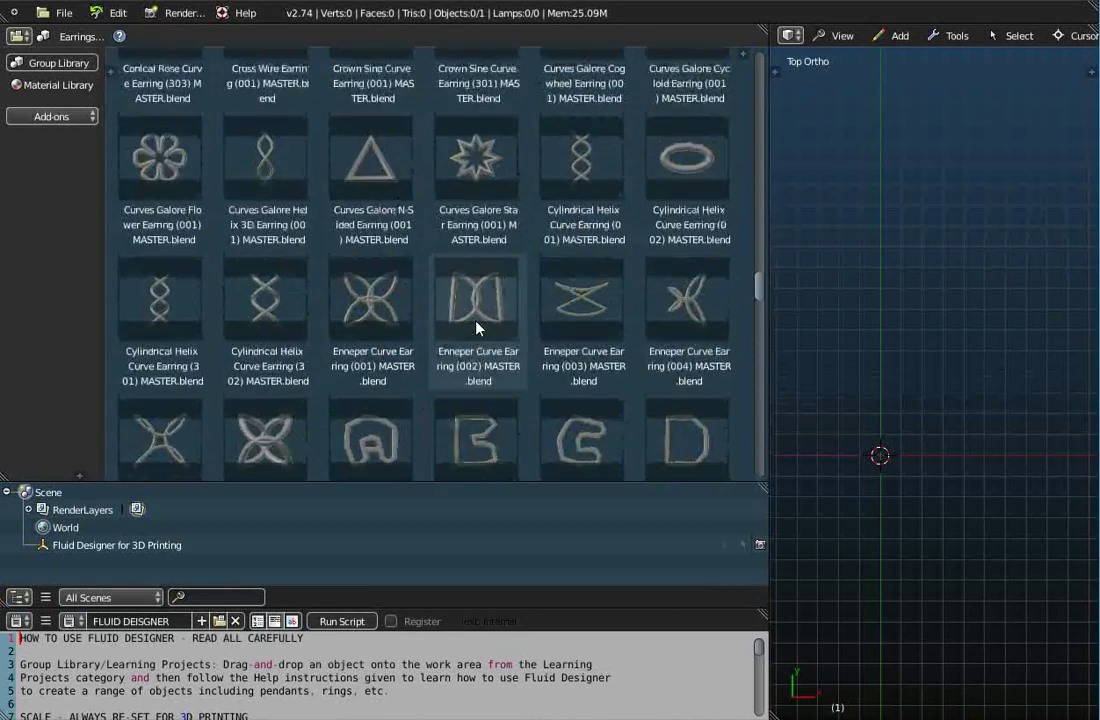
{"action": "scroll", "coordinate": [477, 327], "scroll_direction": "up", "scroll_amount": 3}
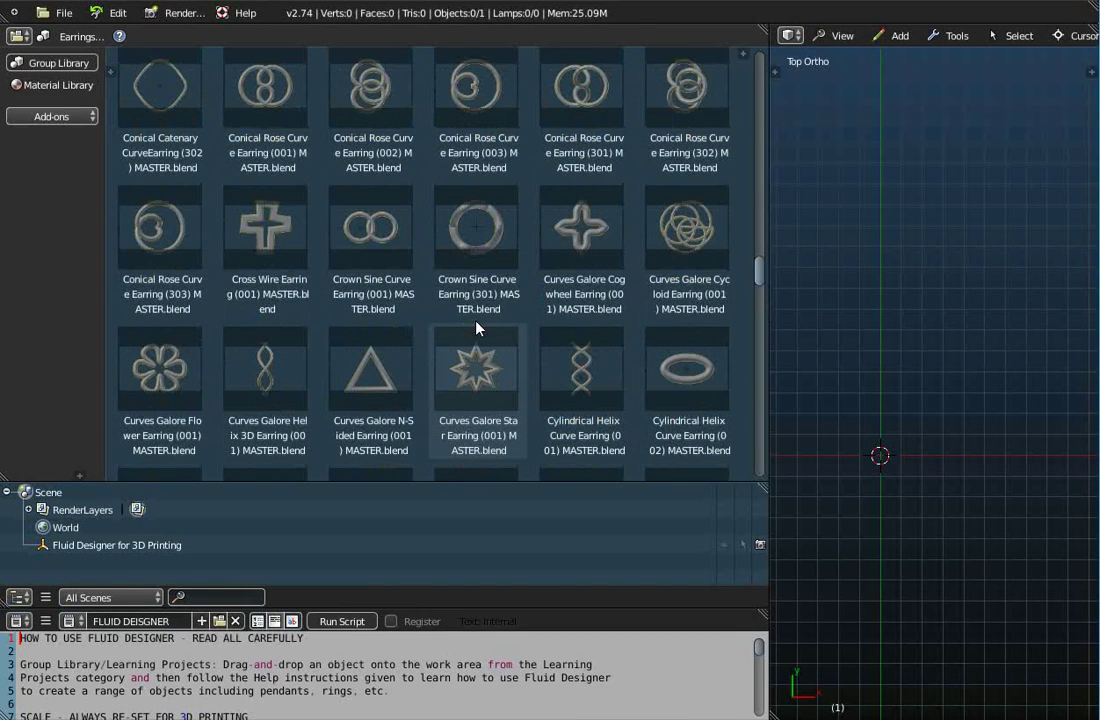